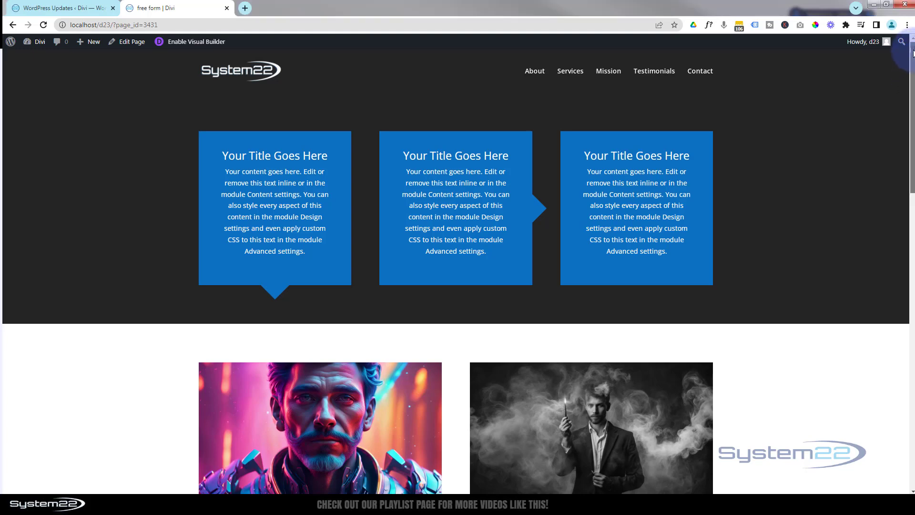
Delete the space-scene section with the UFO and the Click Here button from the page in the Visual Builder.
left_click_drag(911, 53, 914, 346)
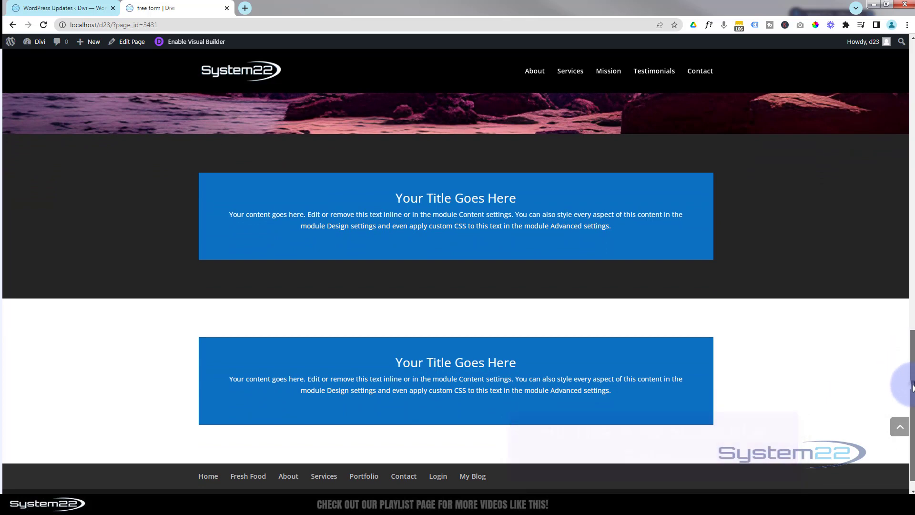
left_click_drag(913, 382, 908, 305)
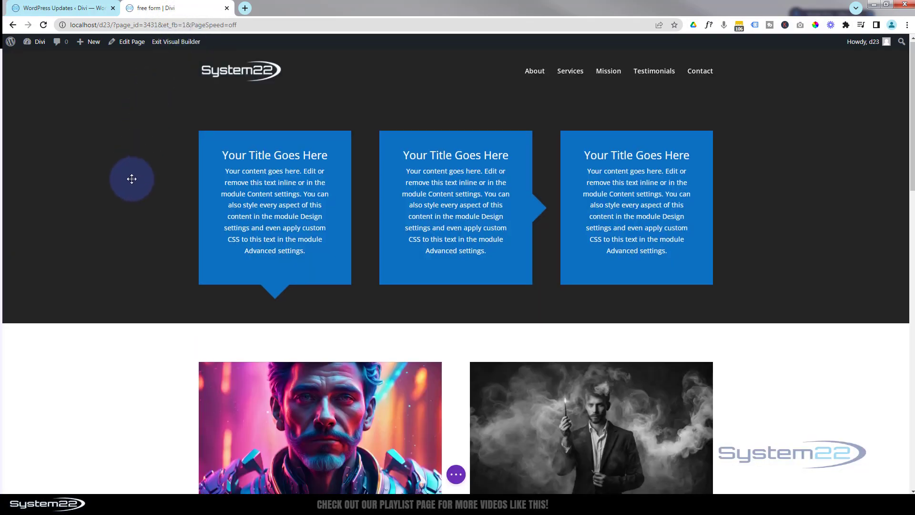
scroll(132, 179, "down", 4)
scroll(132, 178, "down", 7)
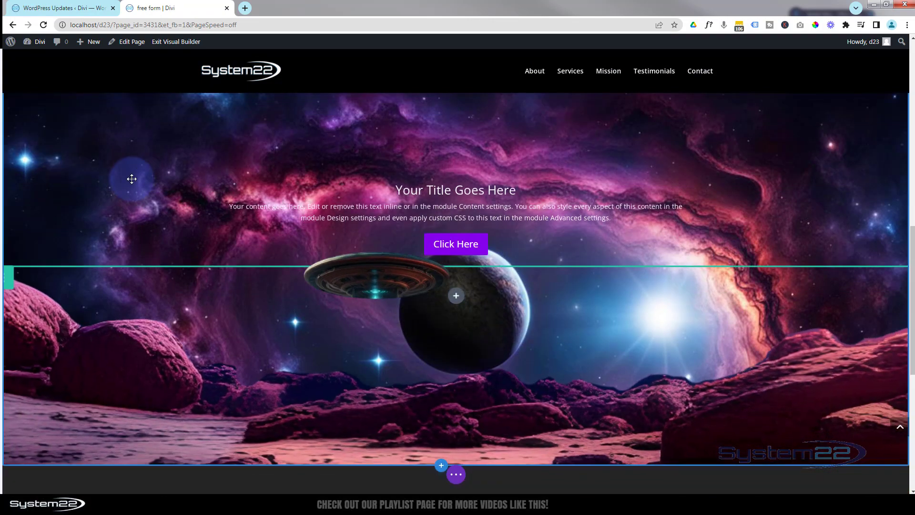
scroll(131, 179, "up", 2)
left_click(67, 143)
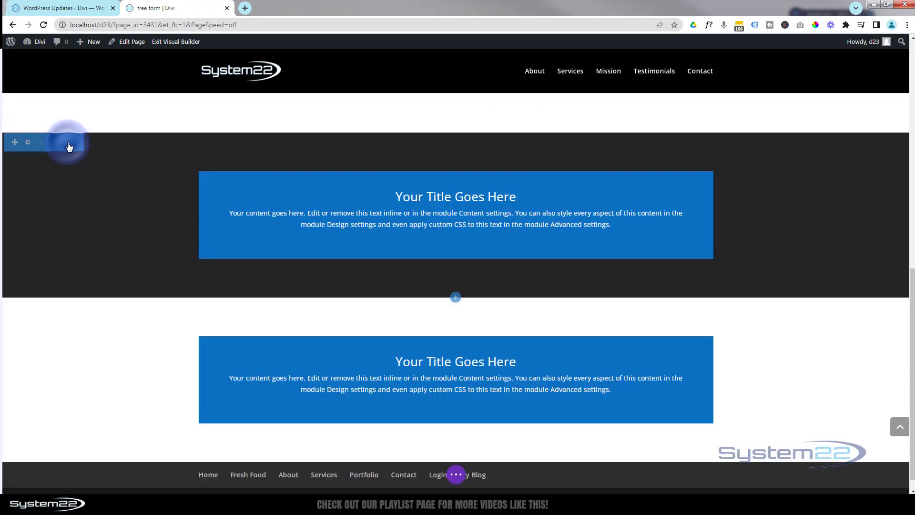
Insert a new regular section with a single-column row directly below the section holding the two portrait images.
scroll(478, 277, "up", 3)
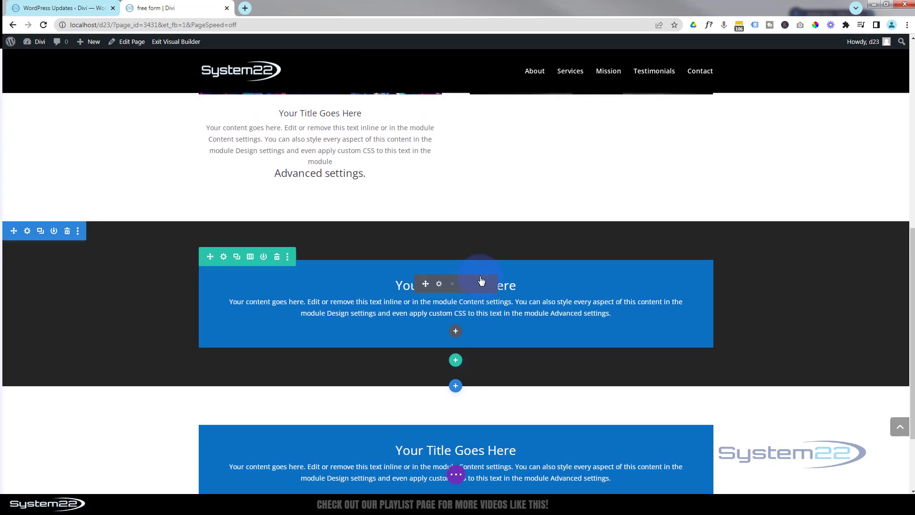
scroll(478, 275, "up", 3)
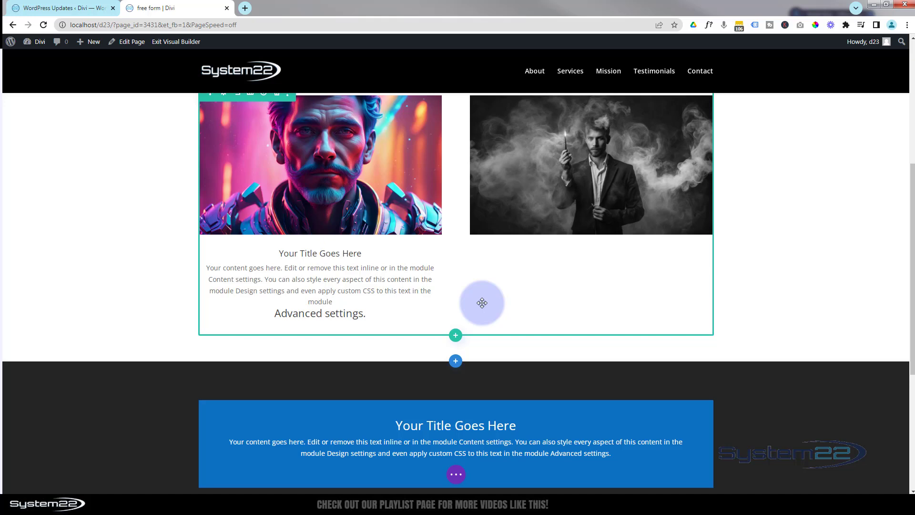
scroll(481, 302, "up", 2)
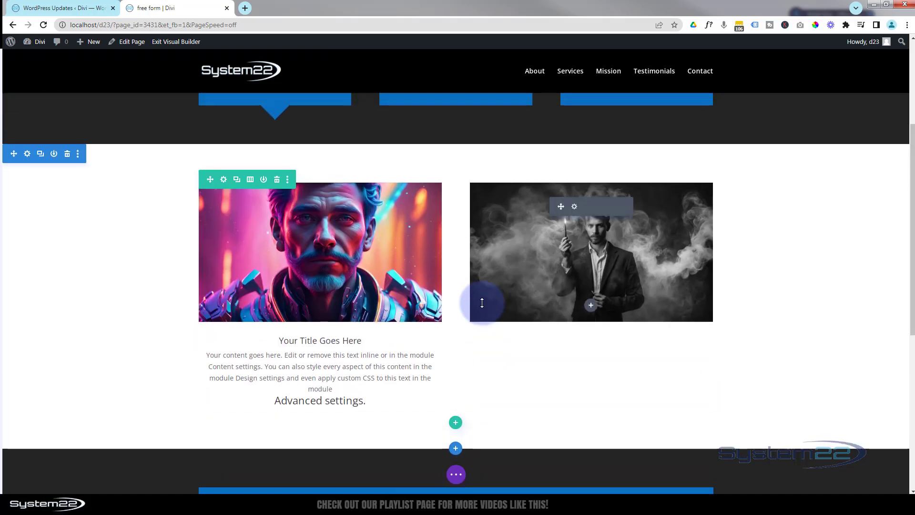
scroll(481, 302, "down", 2)
scroll(481, 302, "down", 5)
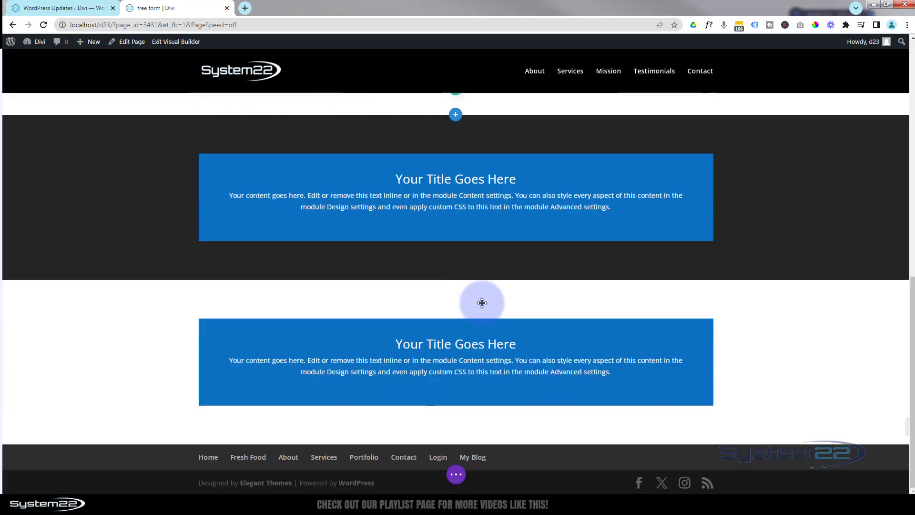
scroll(482, 303, "up", 5)
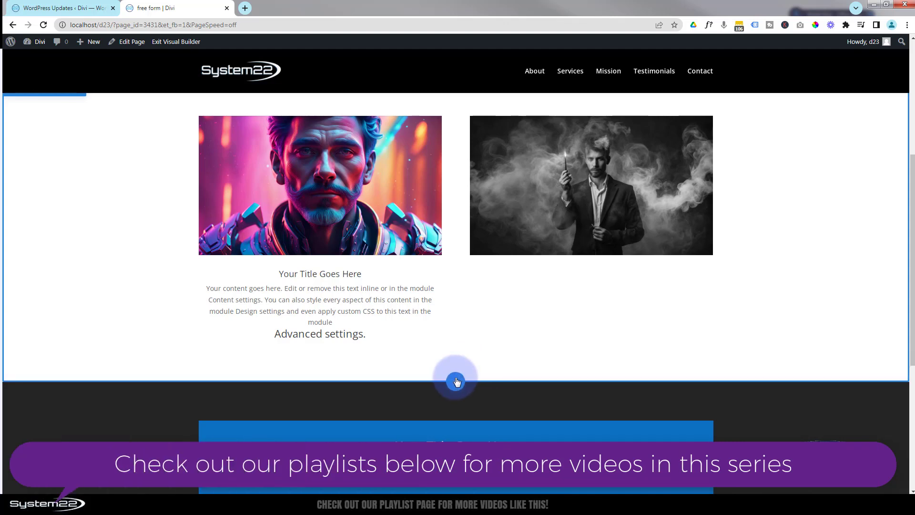
left_click(457, 382)
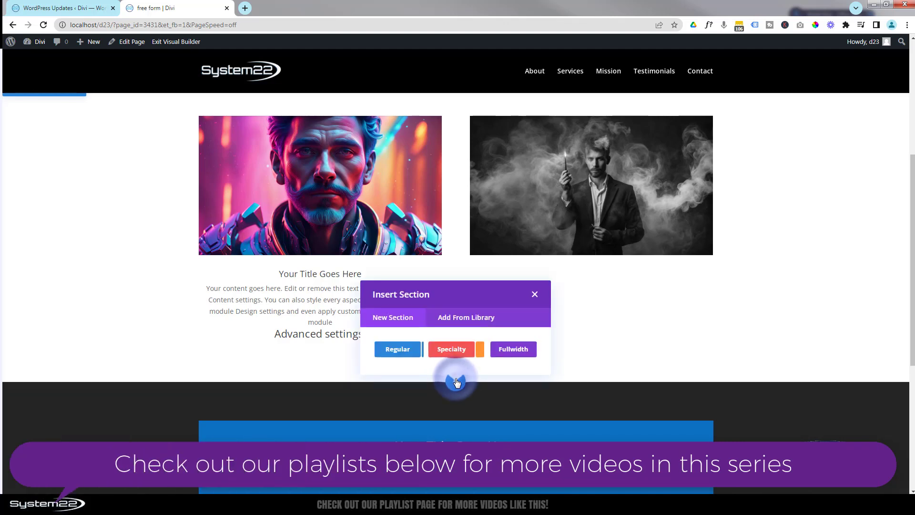
left_click(394, 350)
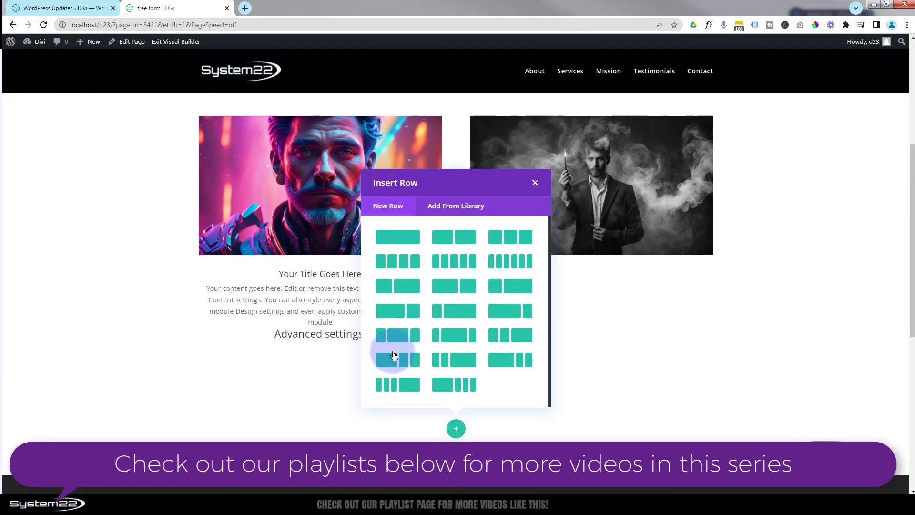
left_click(395, 241)
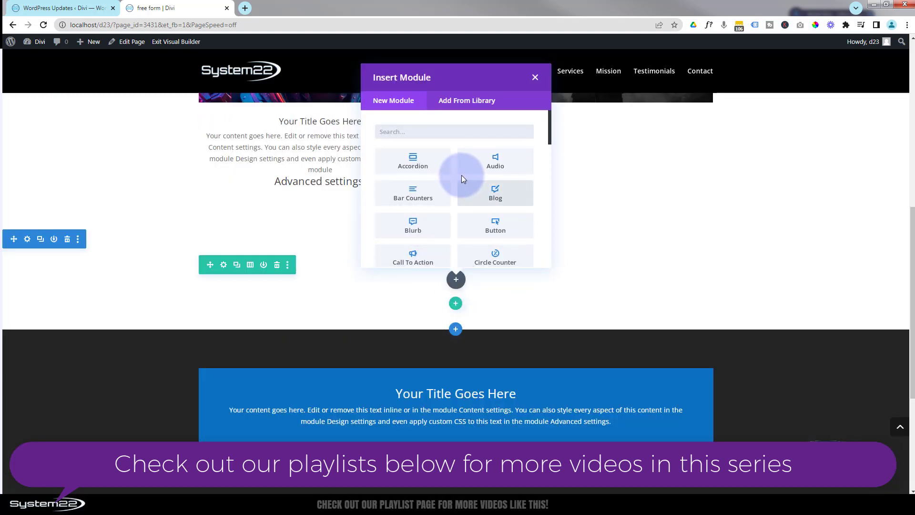
Add an Image module to the new single-column row.
scroll(461, 177, "down", 3)
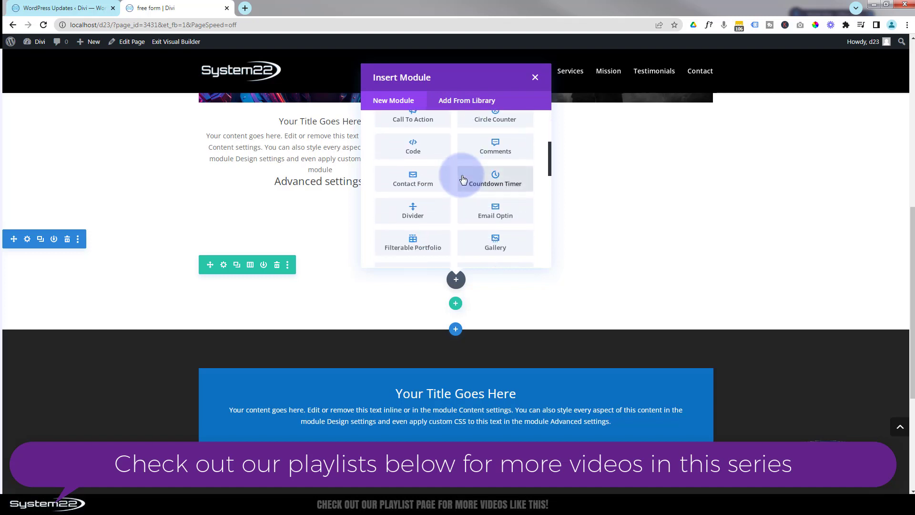
scroll(462, 180, "down", 2)
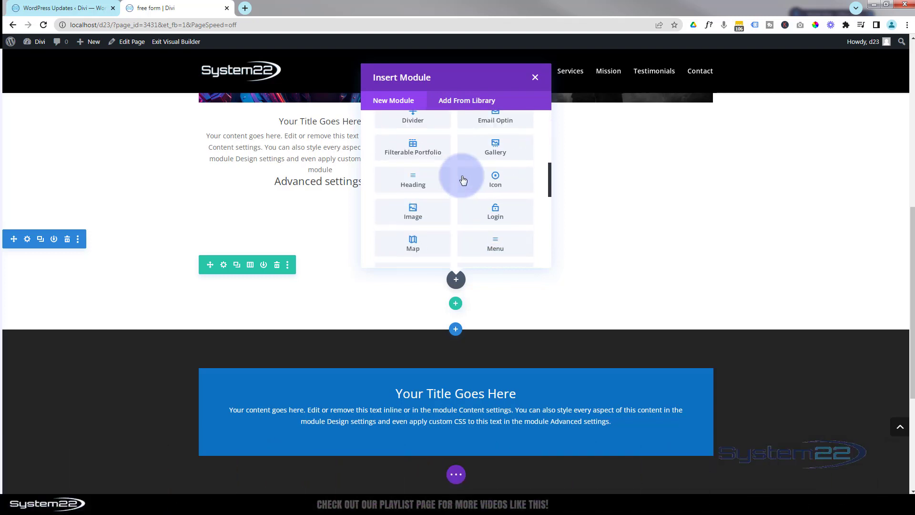
left_click(429, 209)
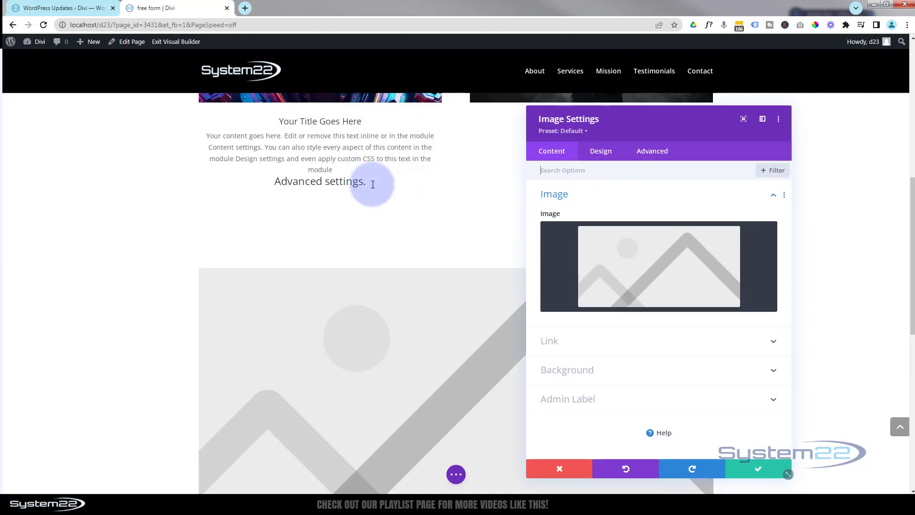
Look over the bg, space and ufo source pictures in the img folder.
left_click_drag(0, 156, 304, 151)
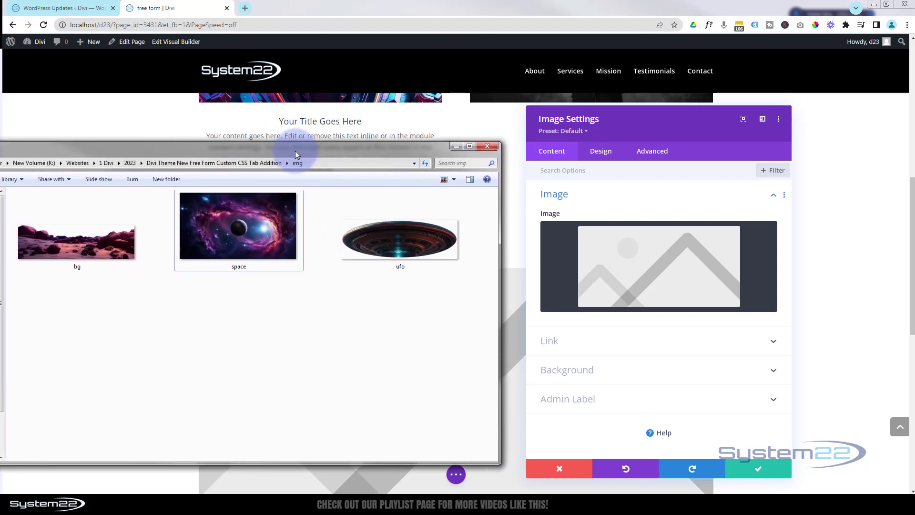
left_click(396, 227)
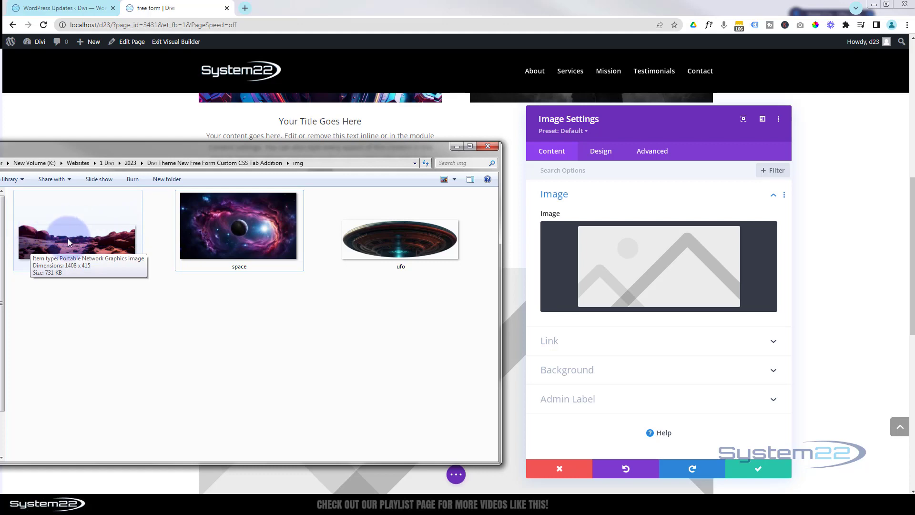
left_click_drag(74, 240, 329, 152)
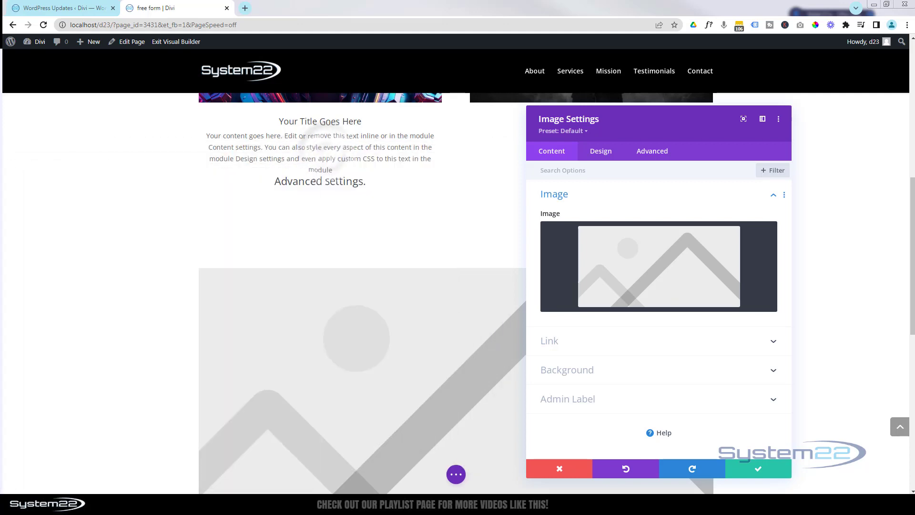
Set the Image module's picture to the UFO image from the media library.
left_click(676, 270)
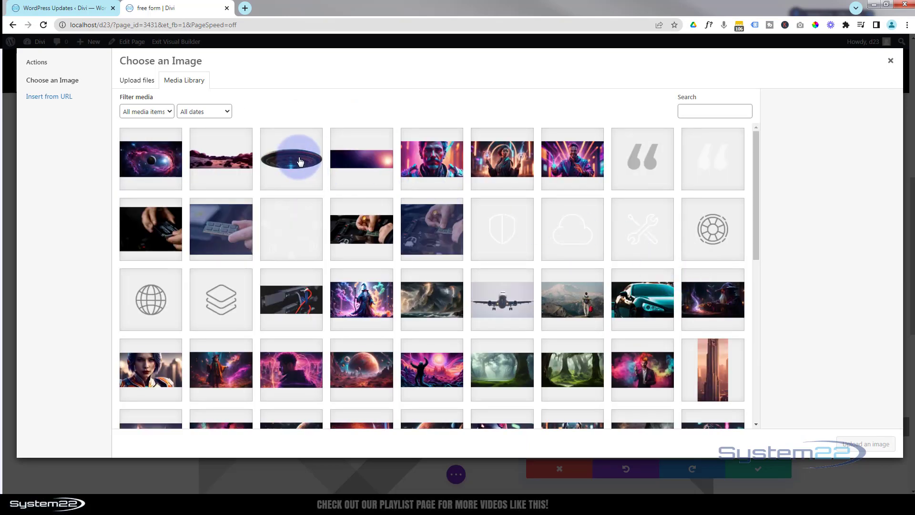
left_click(300, 161)
left_click(865, 444)
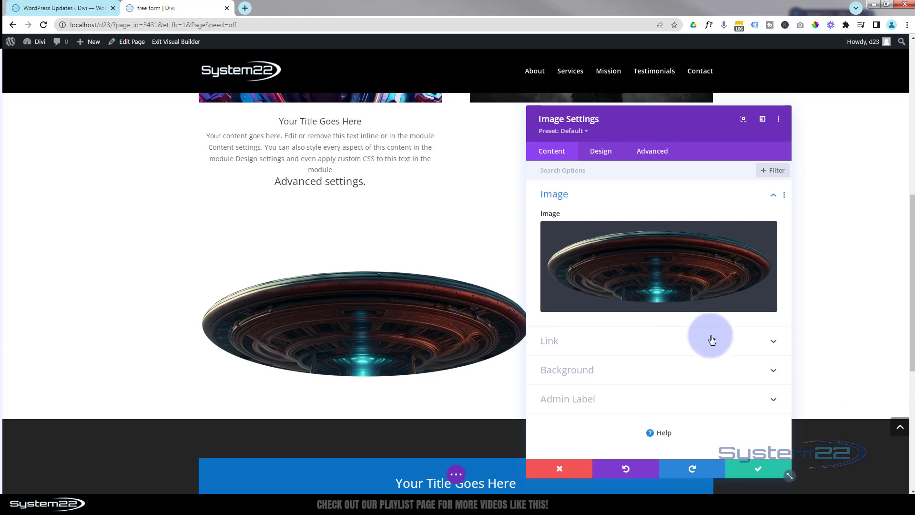
Review the UFO image's link options, keep its target in the same window, and save the Image module.
left_click(584, 352)
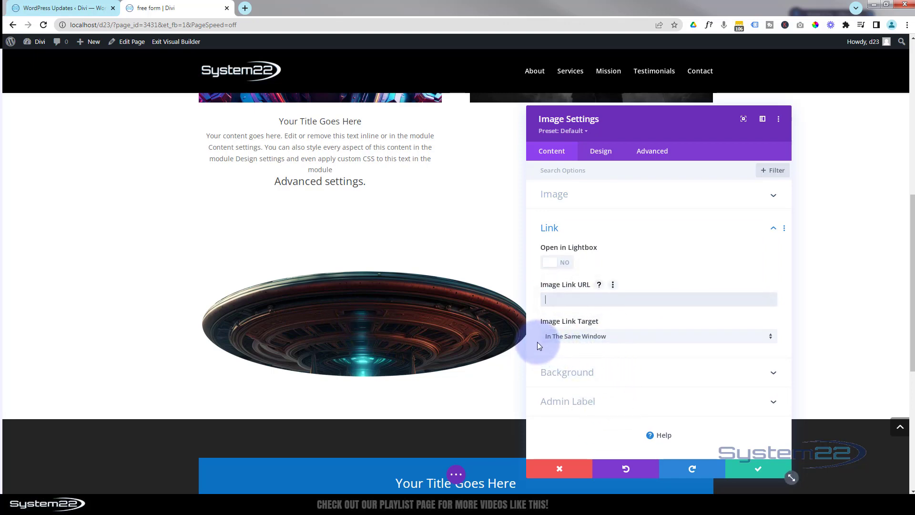
left_click(627, 343)
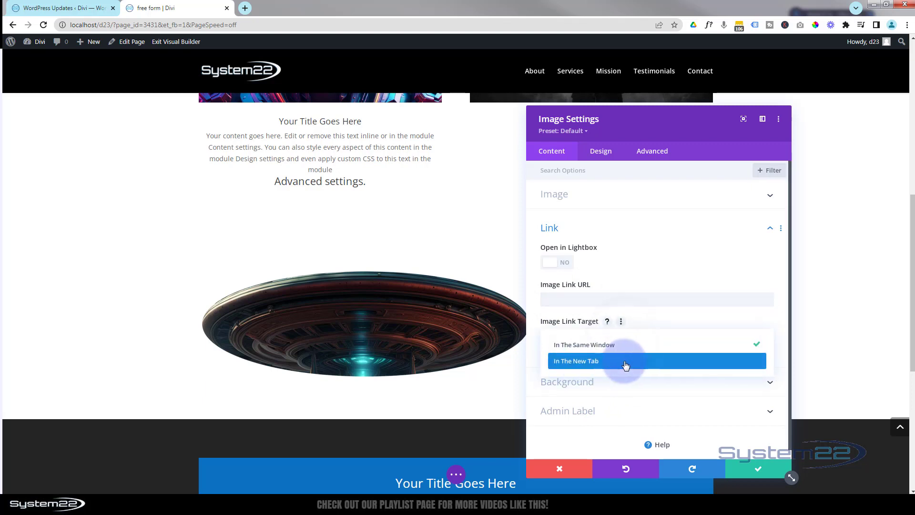
left_click(531, 342)
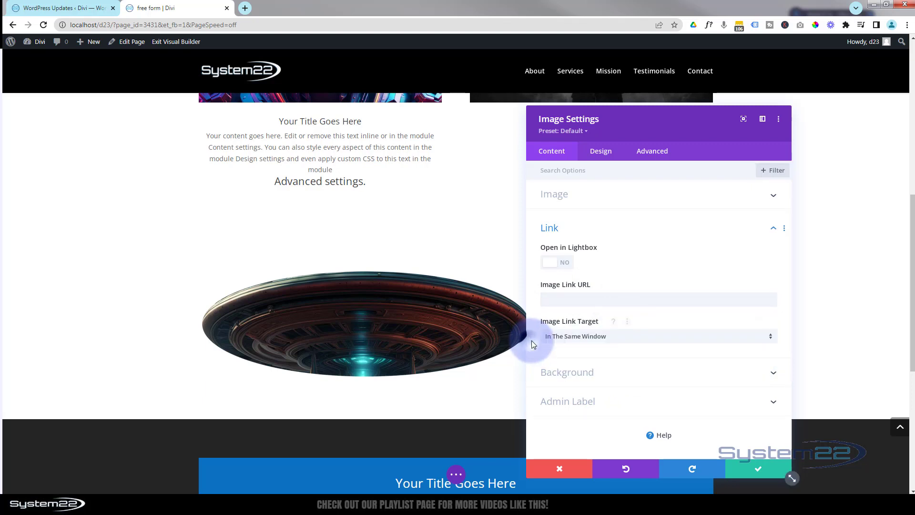
left_click(760, 469)
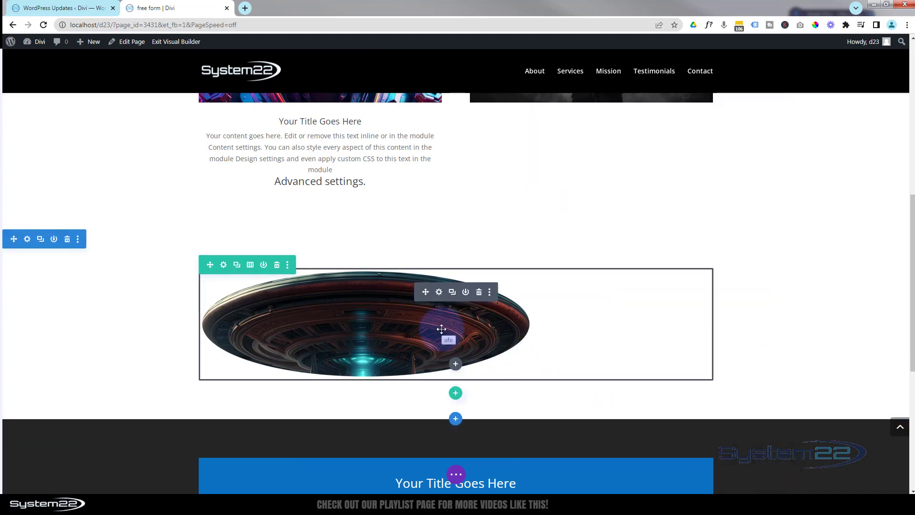
Add a Call To Action module below the UFO image and review its title, button and body text.
left_click(456, 364)
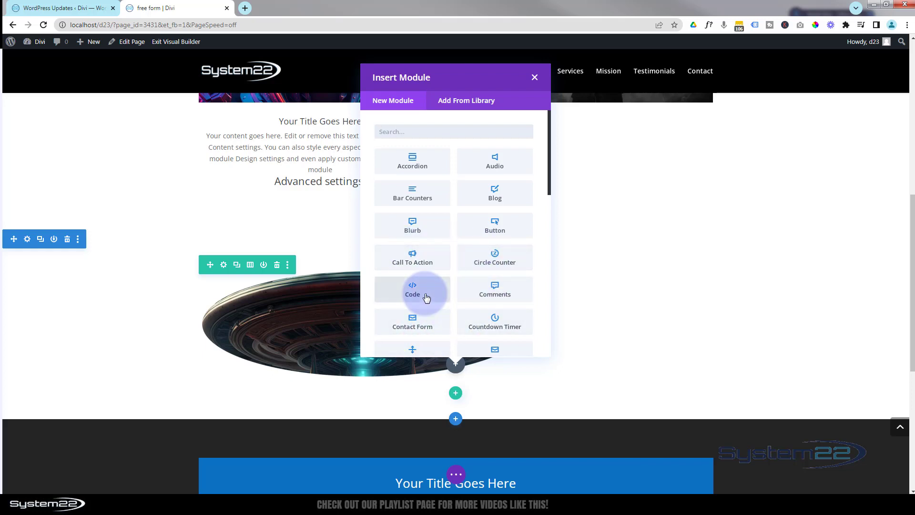
left_click(422, 258)
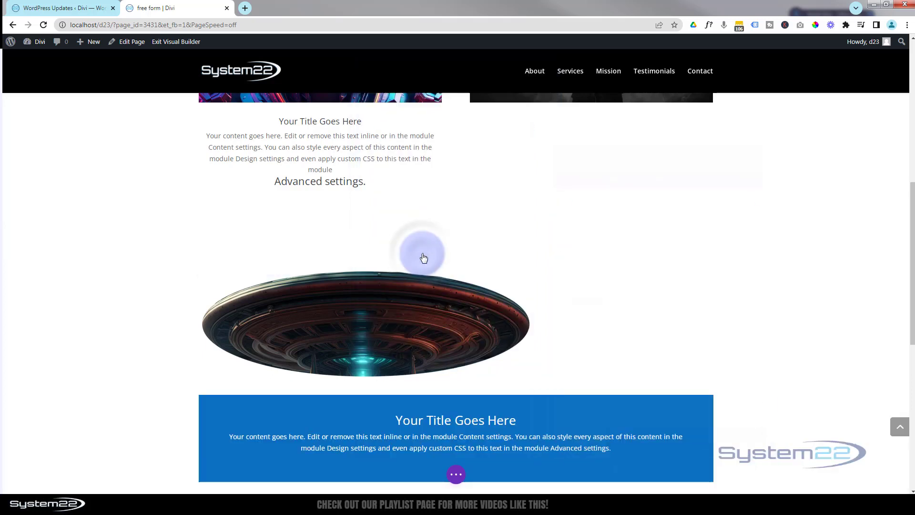
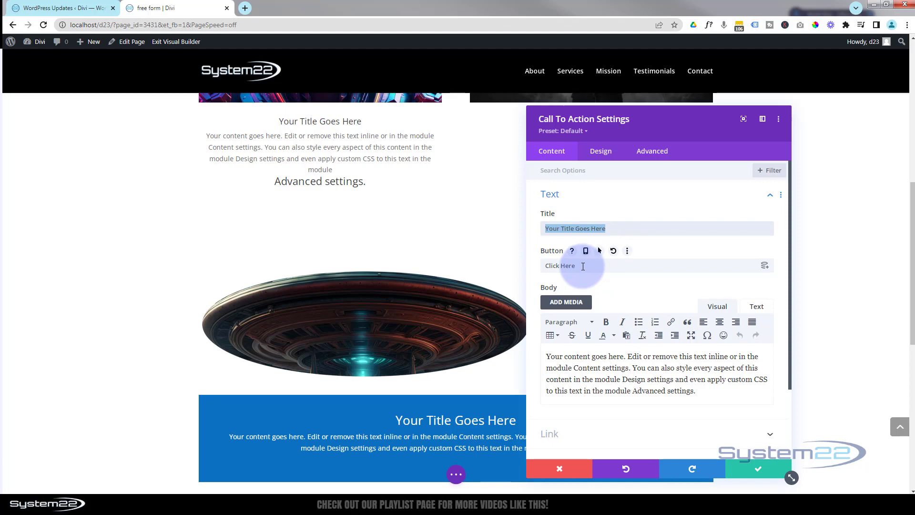
left_click_drag(583, 266, 535, 265)
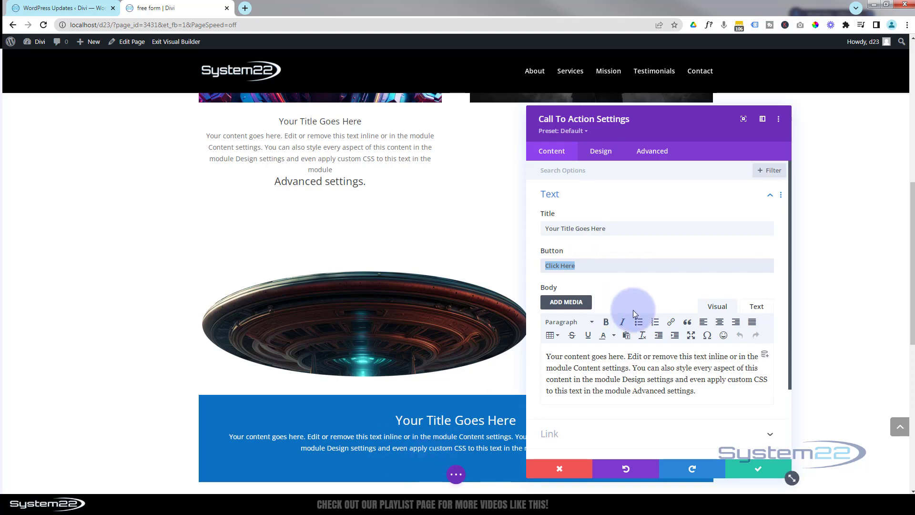
left_click(700, 392)
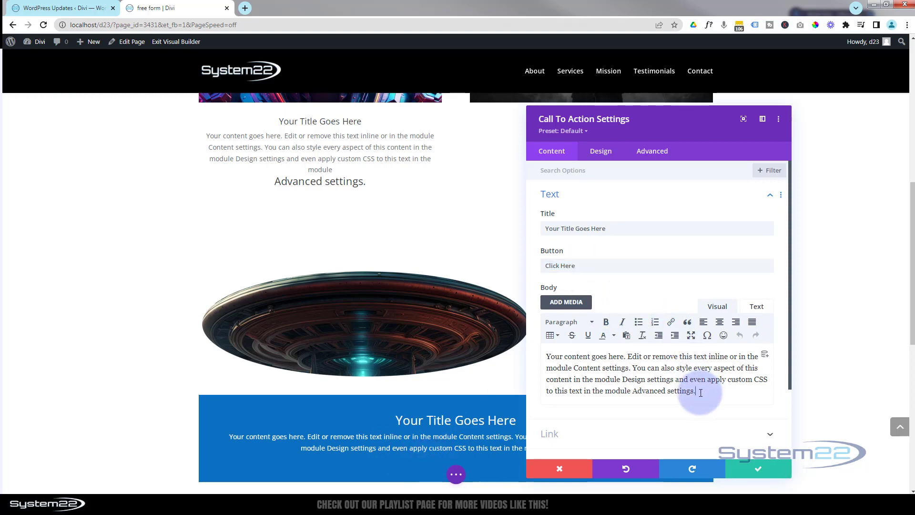
left_click_drag(700, 393, 543, 353)
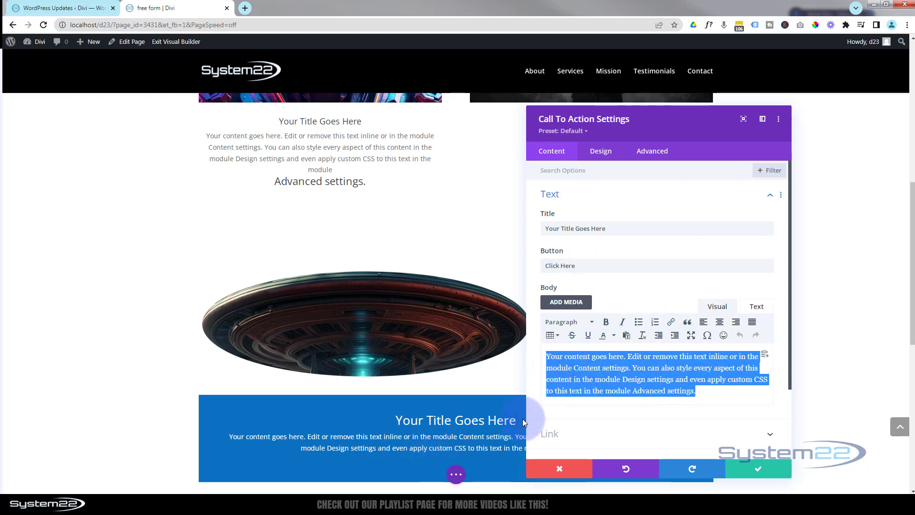
Set the Call To Action's button link URL to # and save the module.
scroll(418, 275, "down", 2)
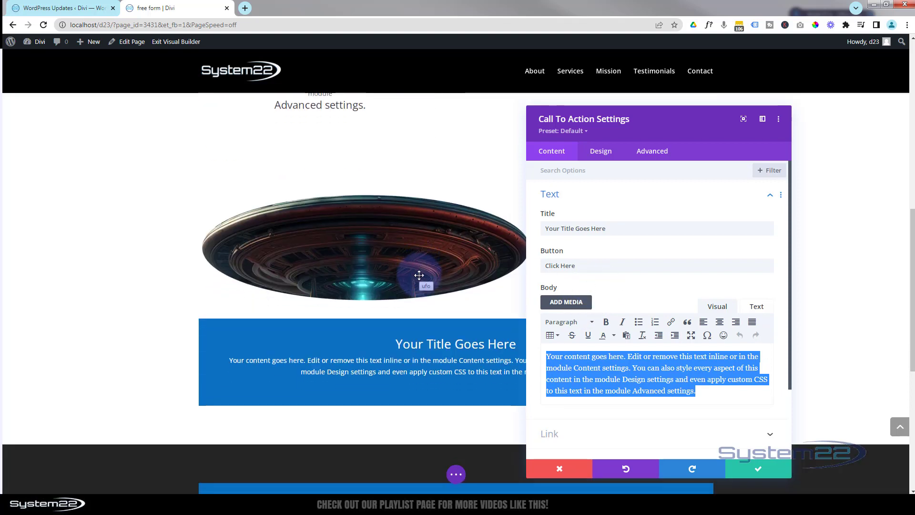
scroll(419, 275, "down", 2)
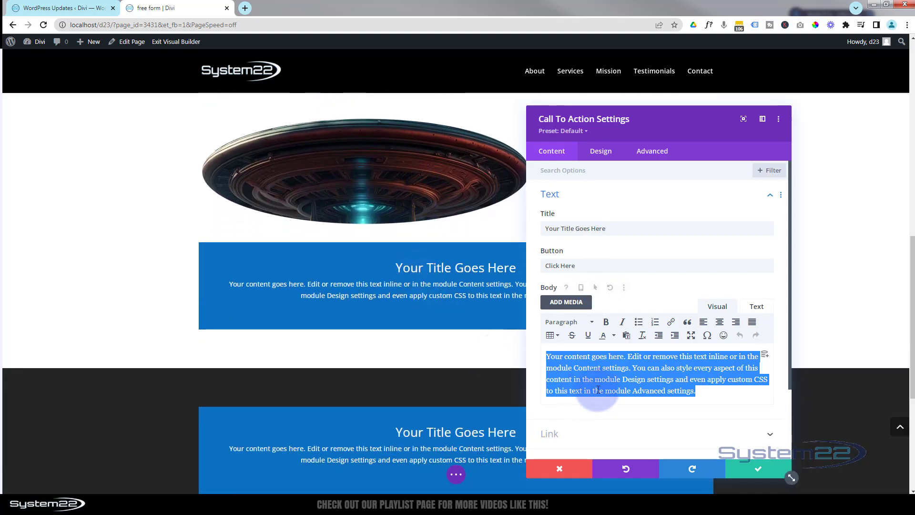
scroll(587, 391, "down", 2)
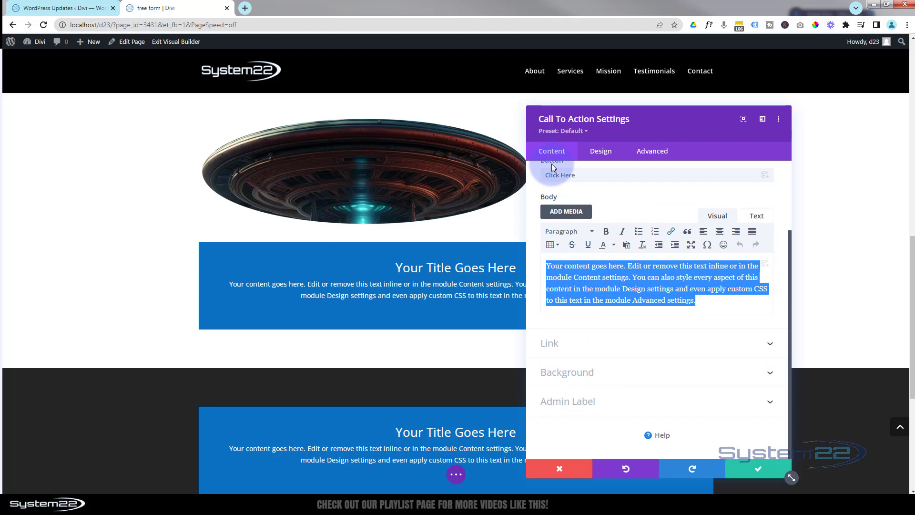
left_click(595, 345)
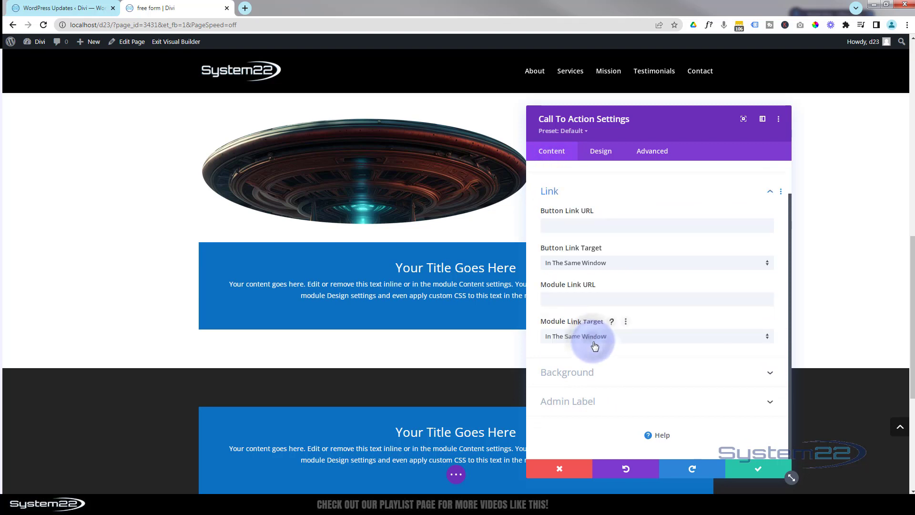
left_click(550, 225)
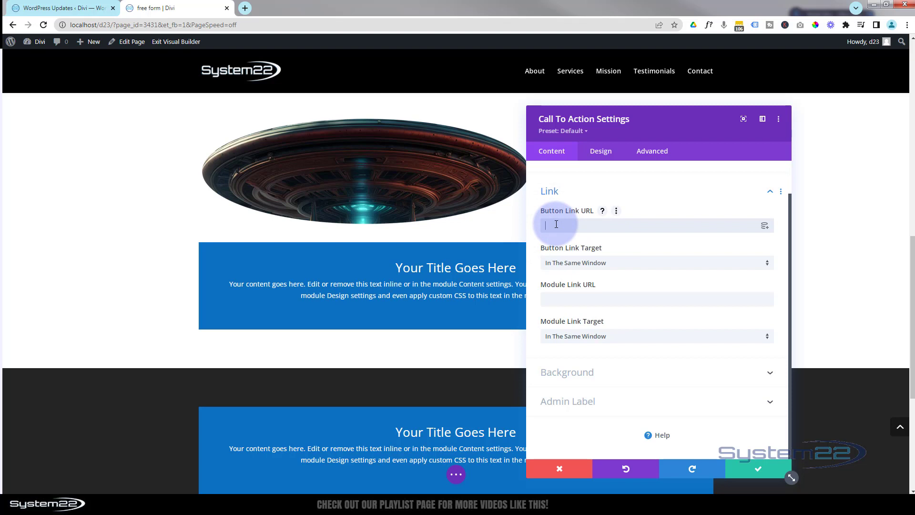
type("#")
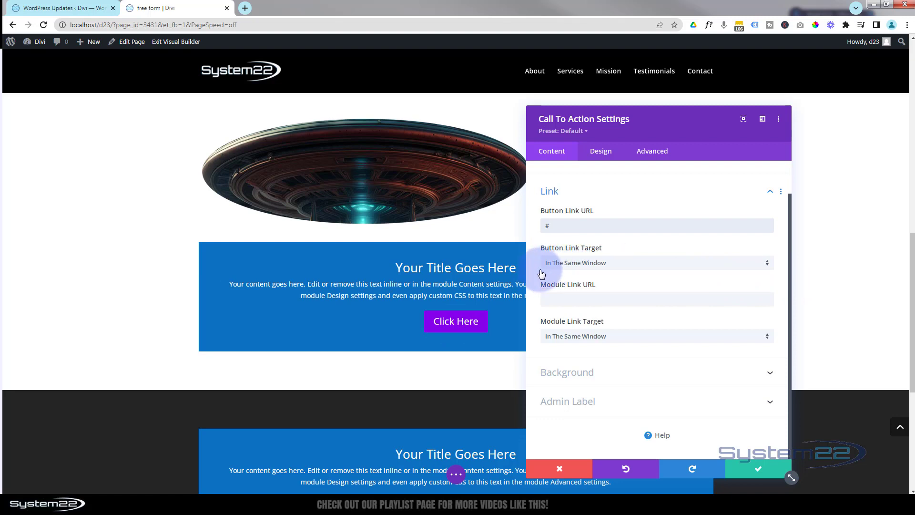
left_click(757, 472)
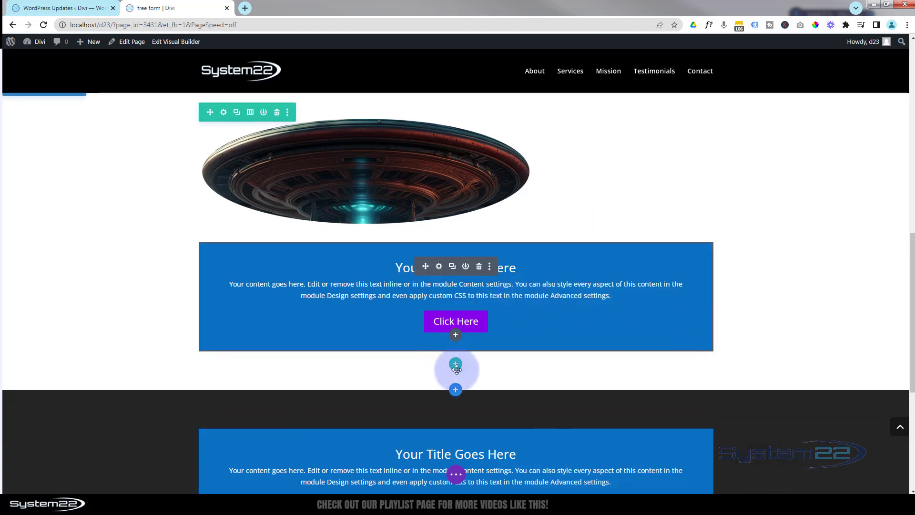
Insert a single-column row below the Call To Action row, leaving it without a module.
left_click(456, 365)
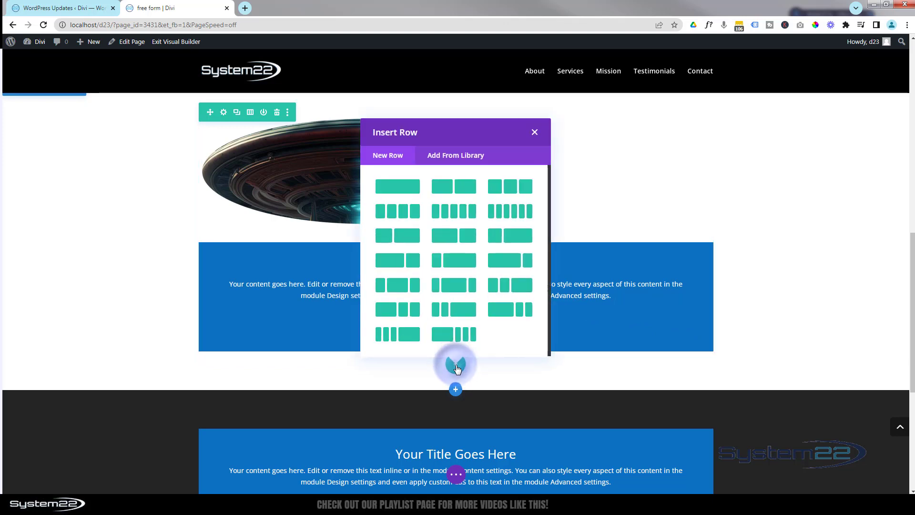
left_click(392, 190)
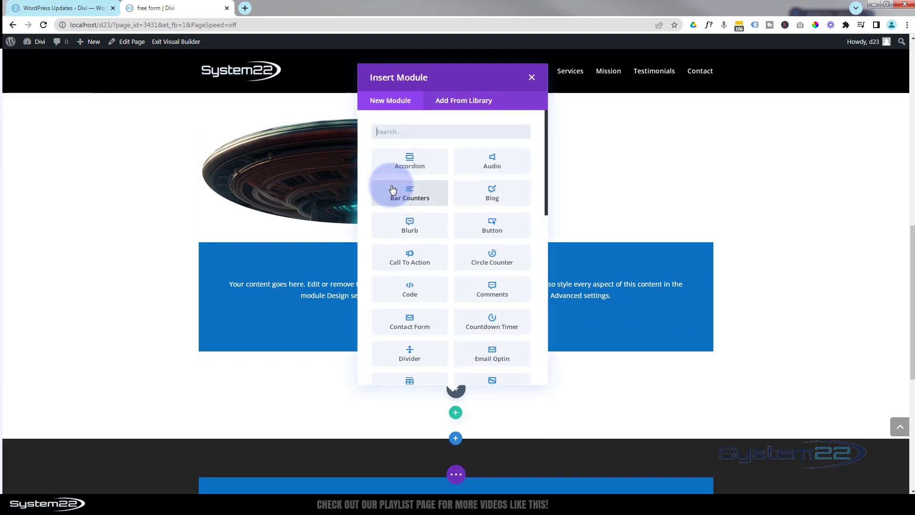
left_click(531, 78)
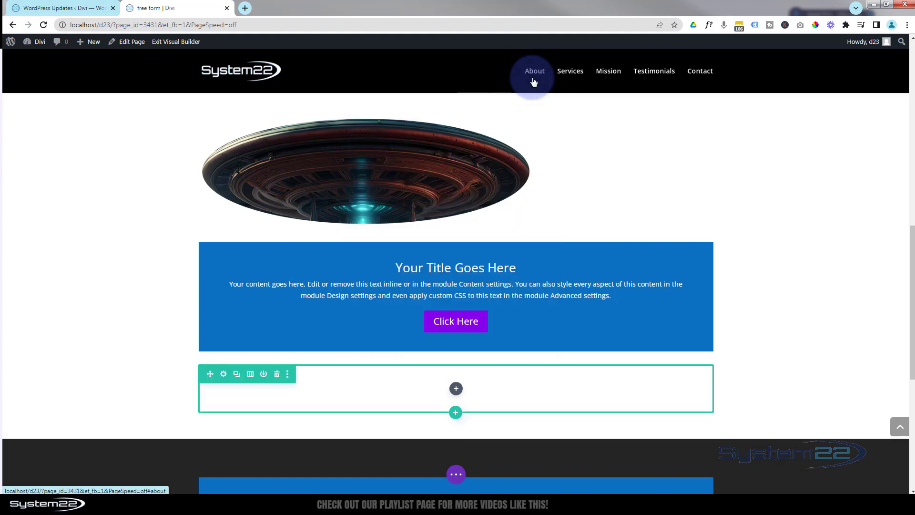
Set the empty row's background image to bg.png, the rocky landscape, from the media library.
left_click(224, 376)
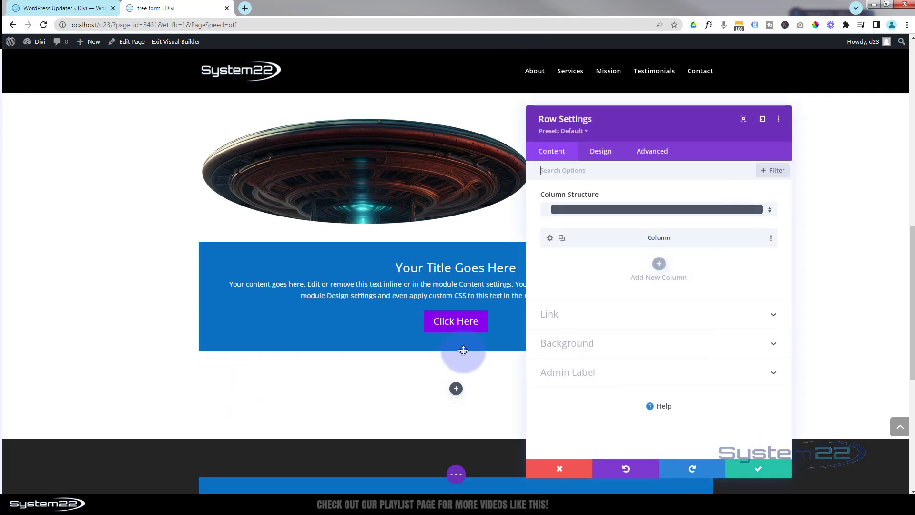
left_click(610, 348)
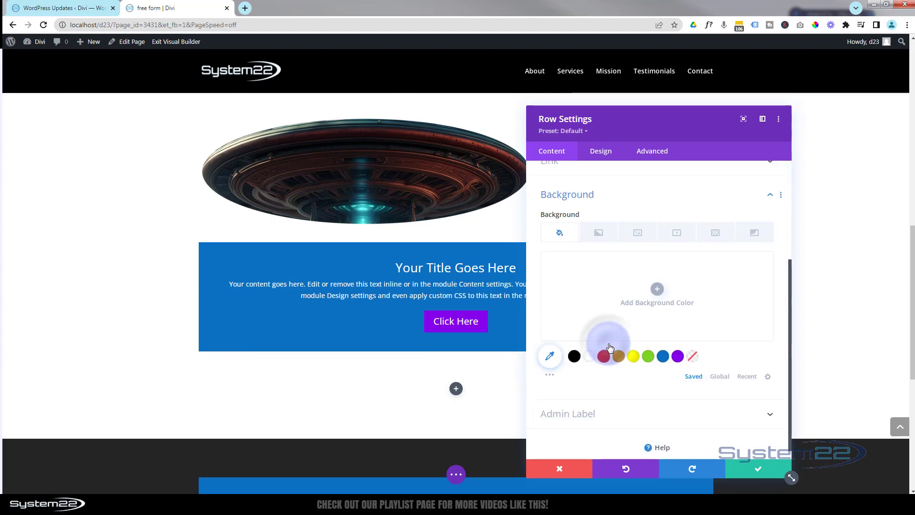
left_click(639, 235)
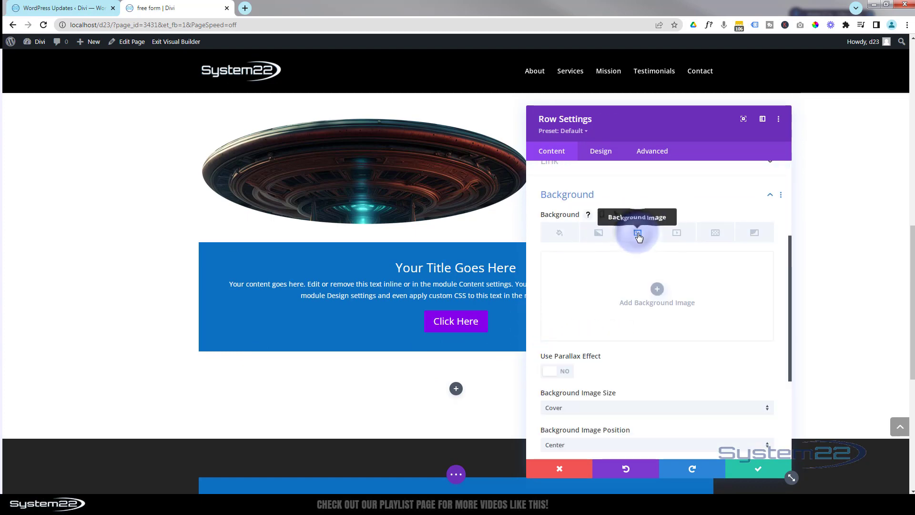
left_click(658, 285)
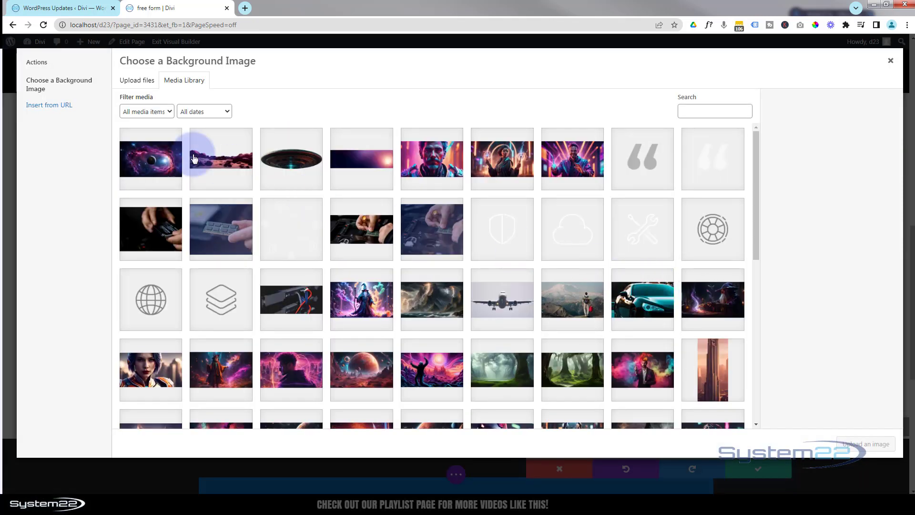
left_click(210, 167)
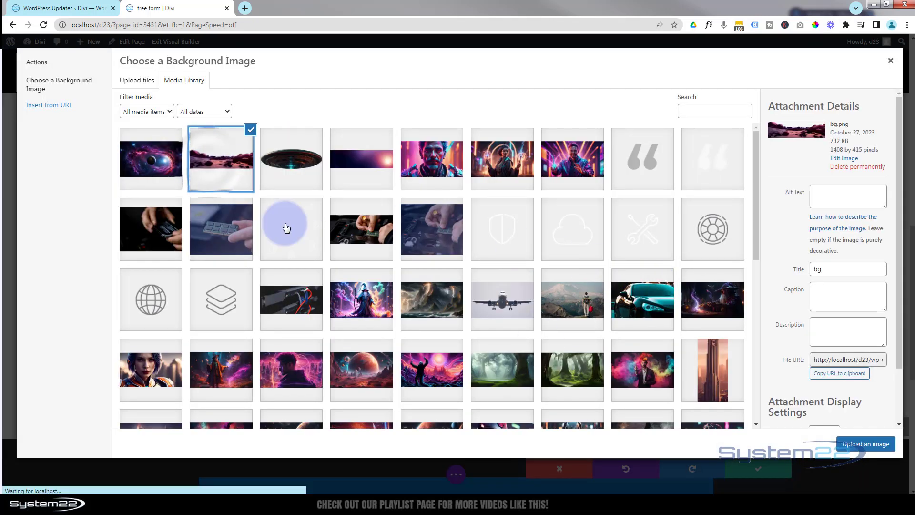
left_click(864, 445)
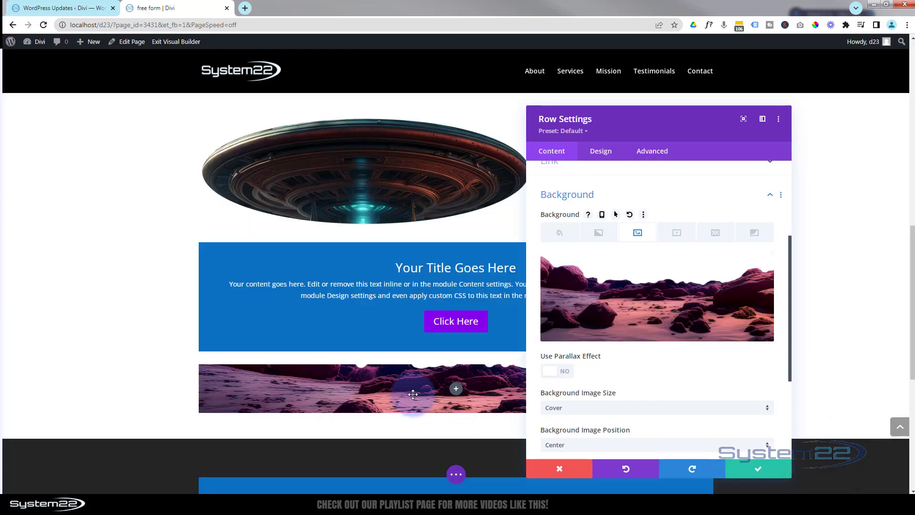
Set the row's background image position to Top Left.
scroll(679, 367, "down", 2)
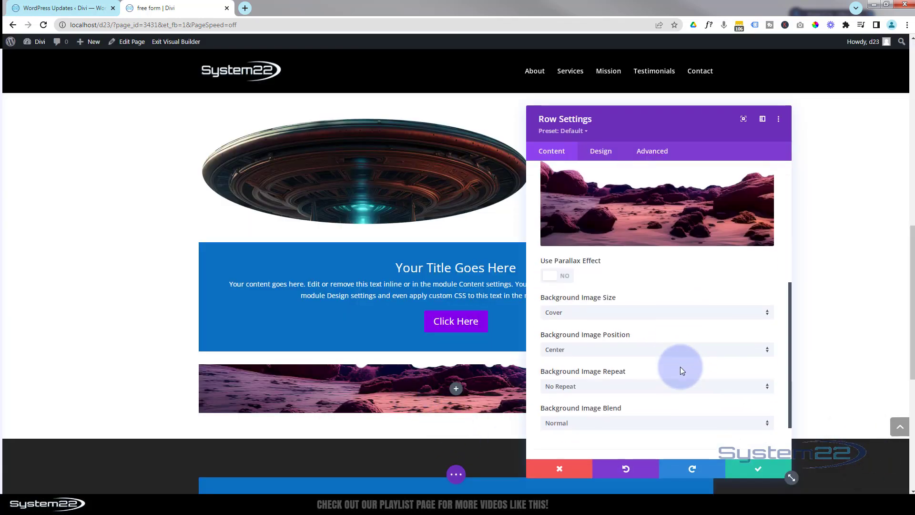
left_click(588, 353)
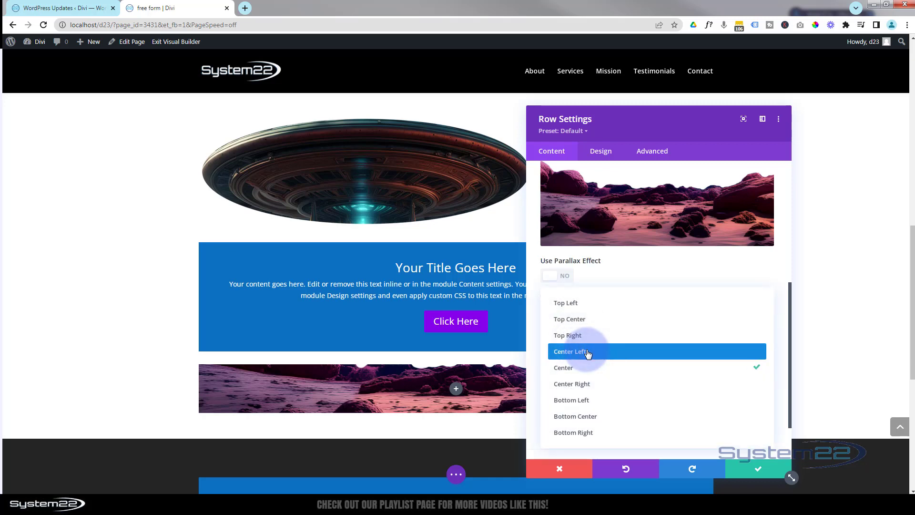
left_click(577, 306)
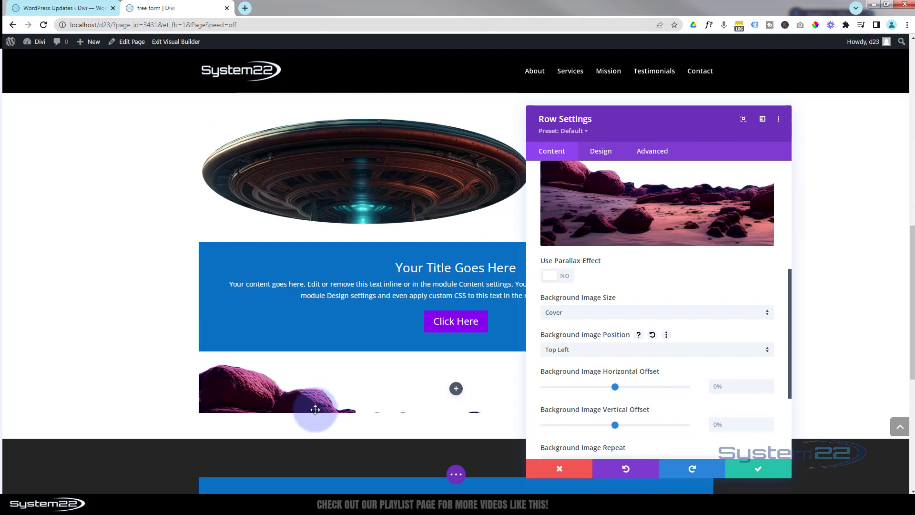
Set the row's top and bottom padding to a linked 100px and save the row settings.
left_click(597, 156)
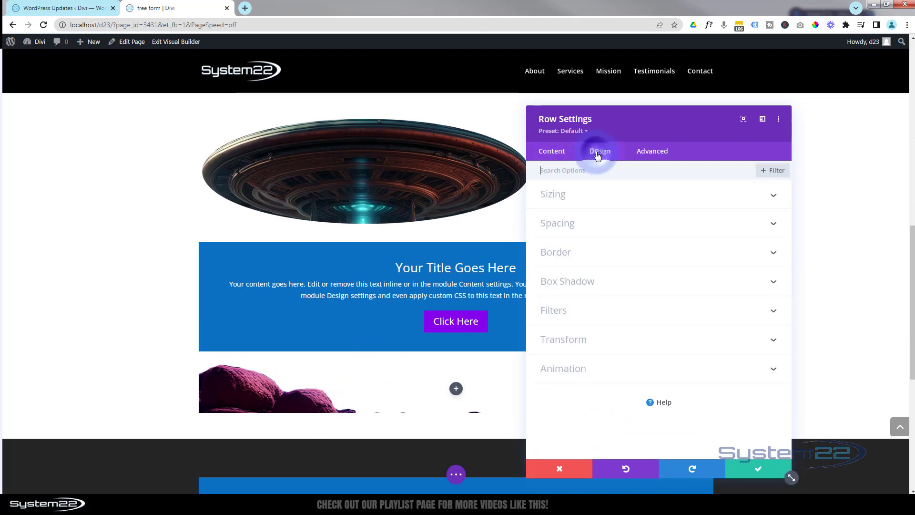
left_click(614, 228)
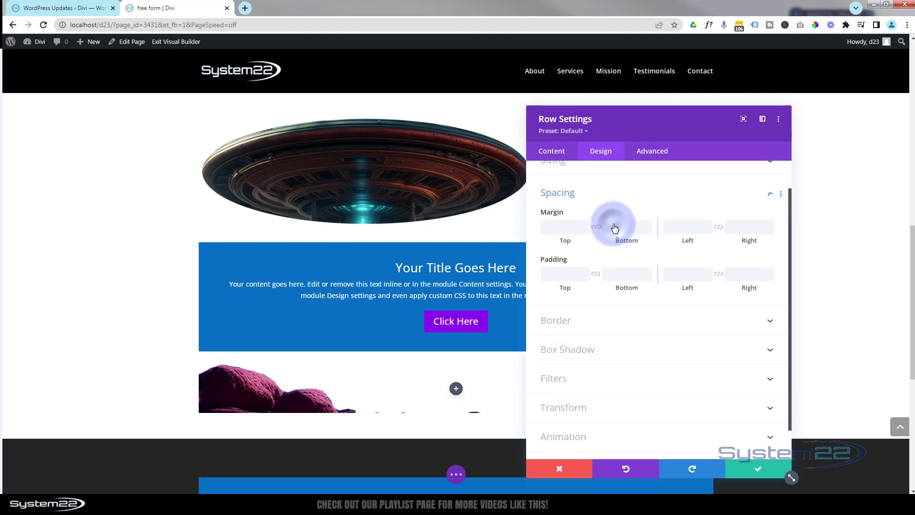
left_click(601, 209)
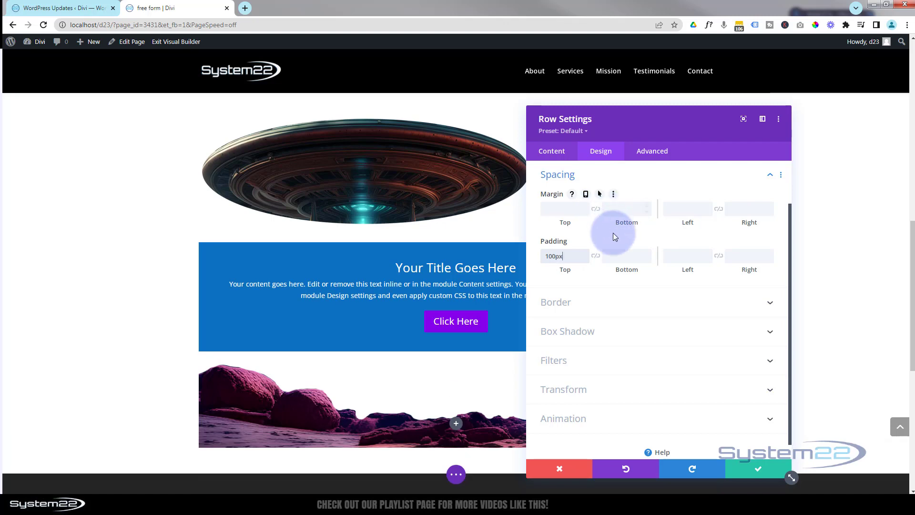
left_click(595, 260)
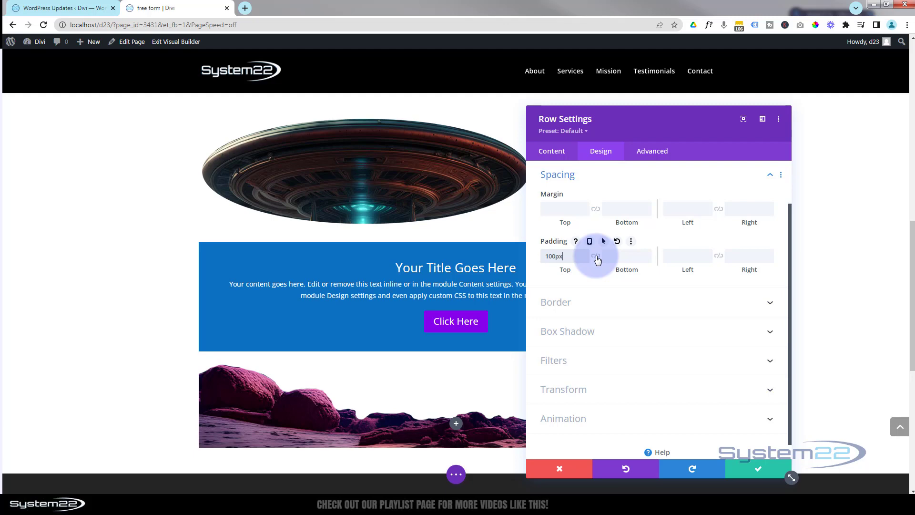
left_click(595, 257)
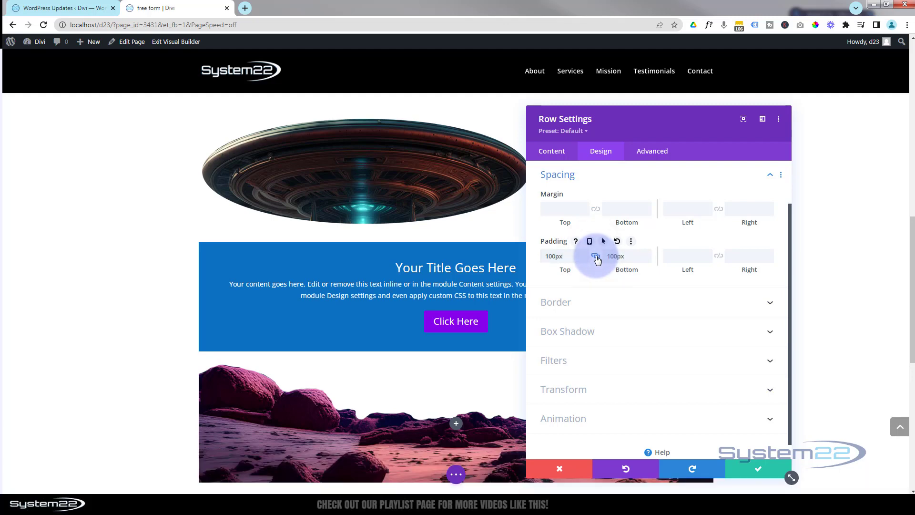
scroll(436, 305, "down", 2)
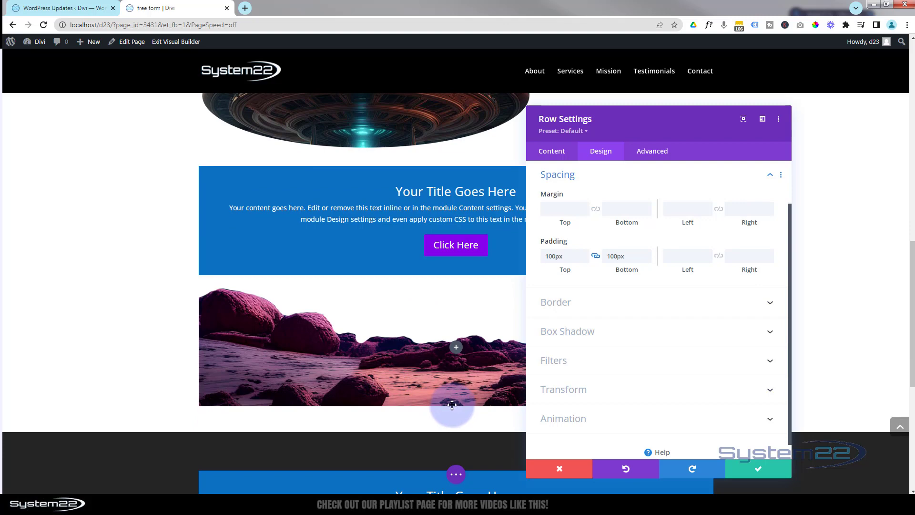
scroll(452, 405, "up", 2)
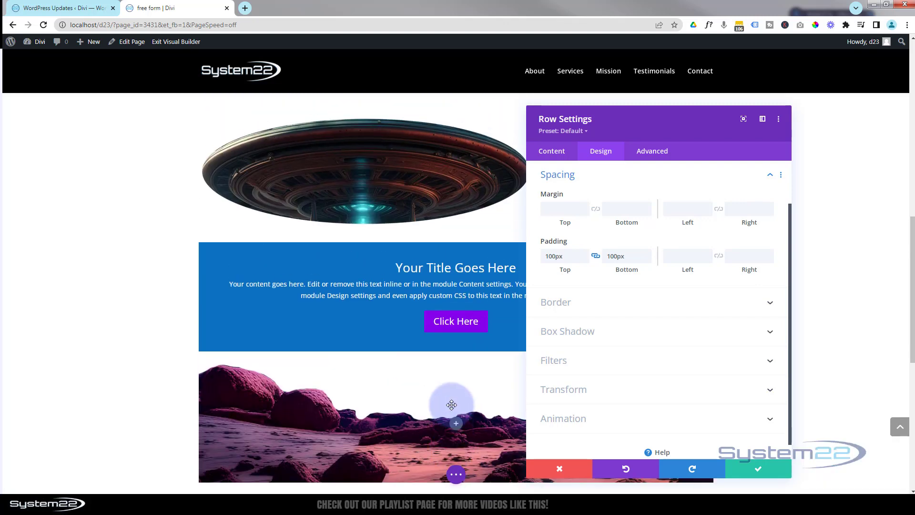
scroll(452, 405, "down", 1)
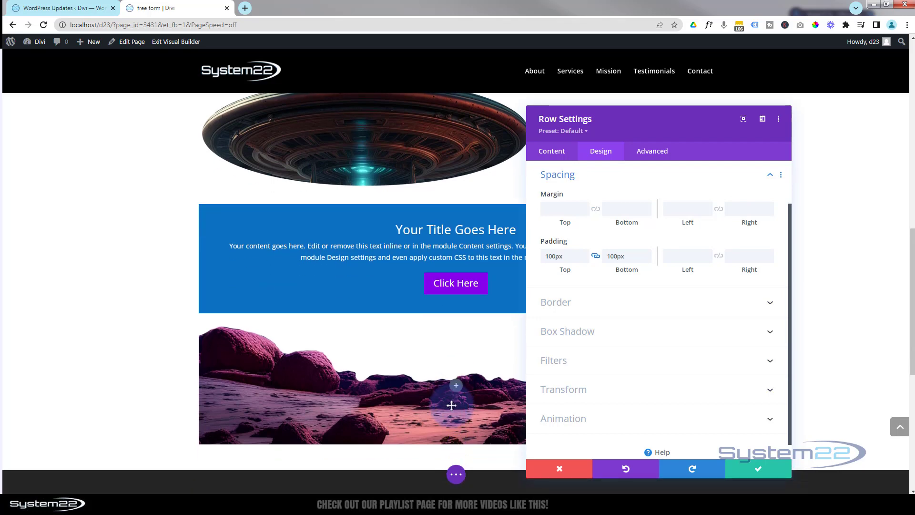
left_click(758, 471)
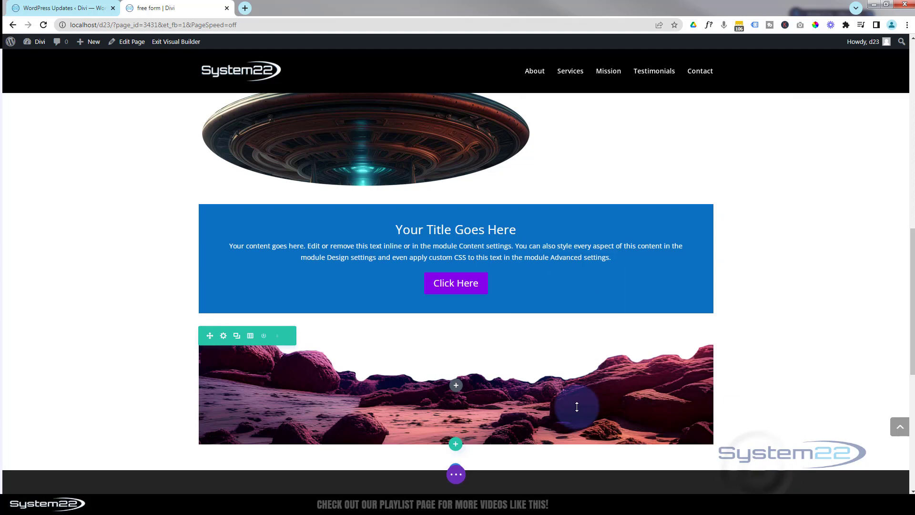
Set the background image of the section holding the UFO to the purple space nebula picture with the dark planet from the media library.
scroll(205, 345, "up", 2)
scroll(206, 343, "up", 1)
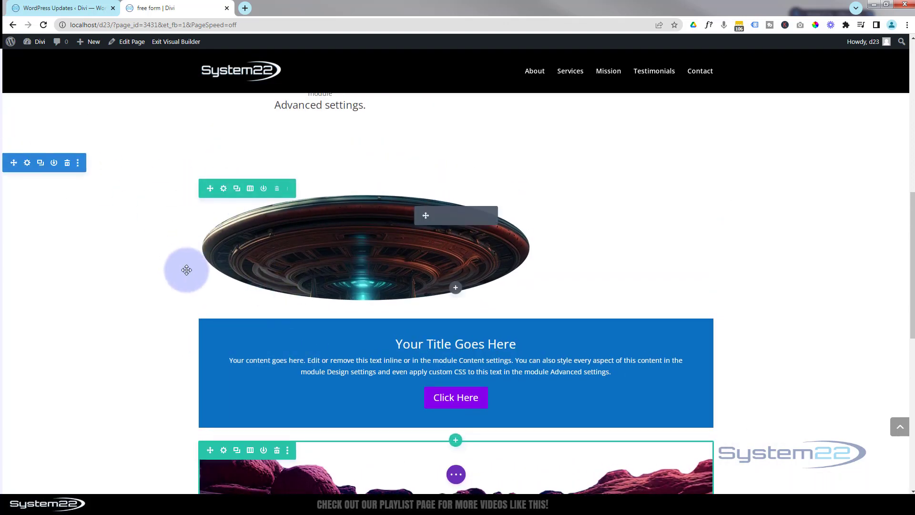
left_click(28, 164)
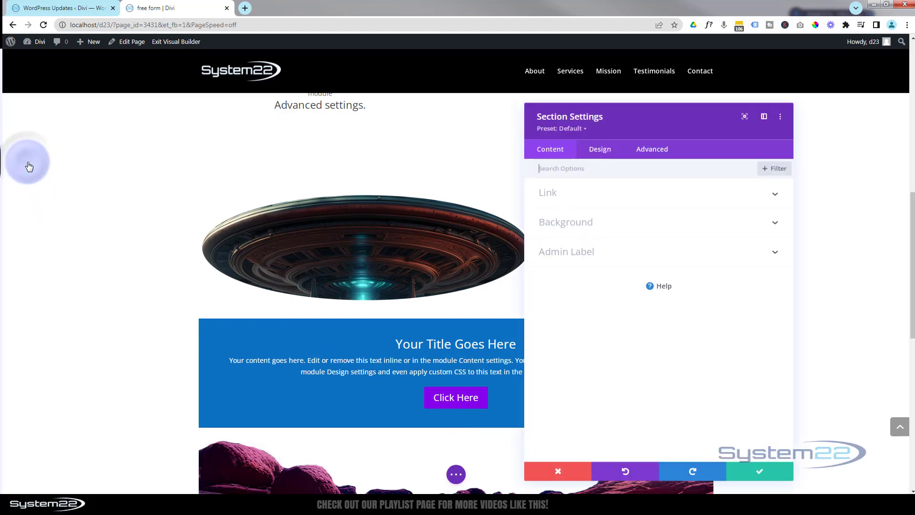
left_click(568, 224)
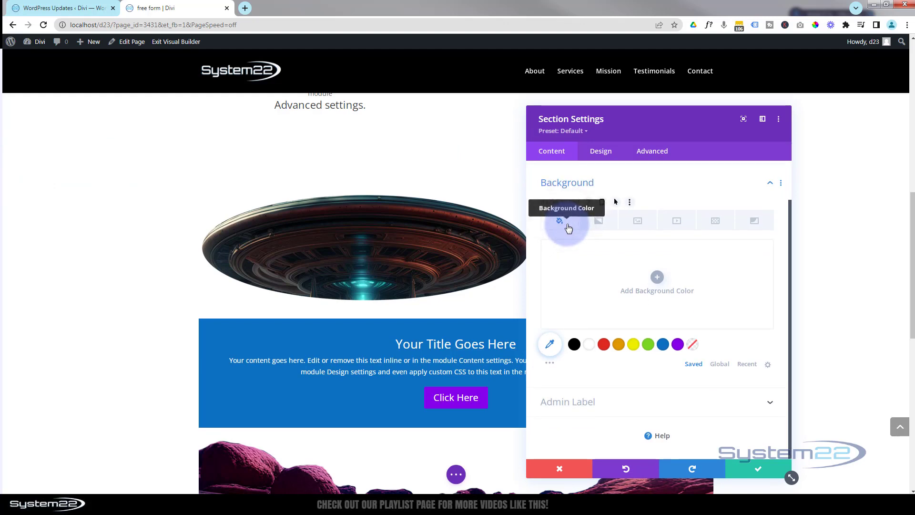
left_click(643, 224)
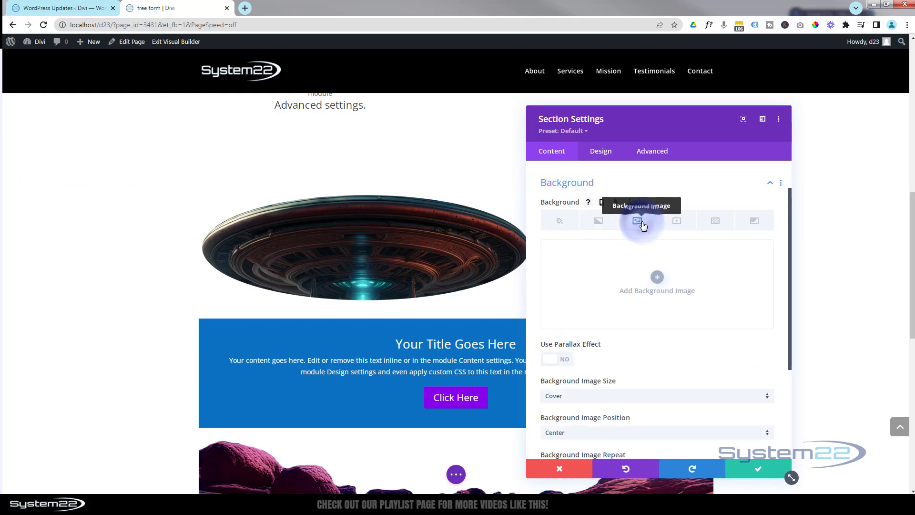
left_click(657, 278)
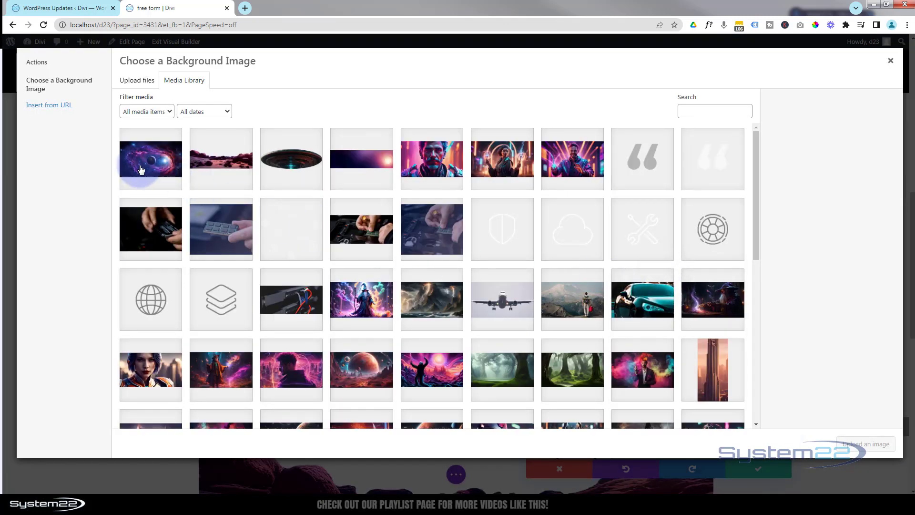
left_click(141, 169)
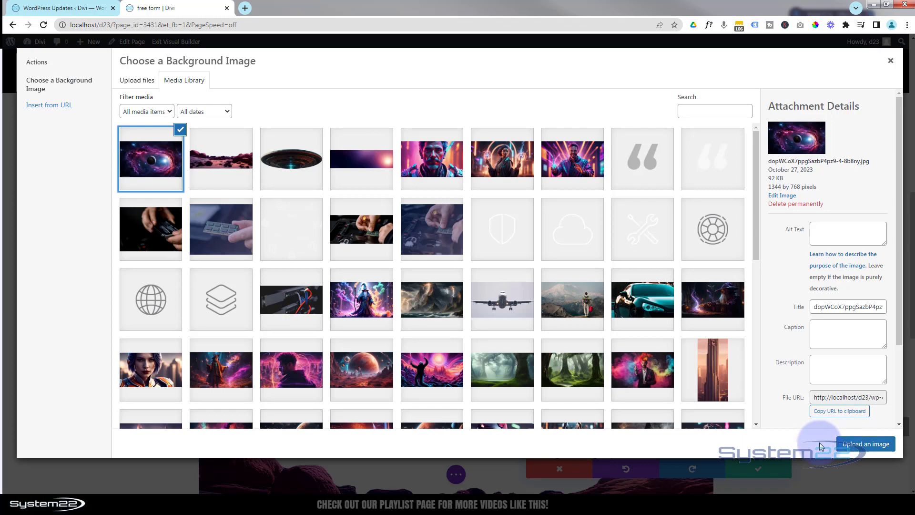
left_click(860, 446)
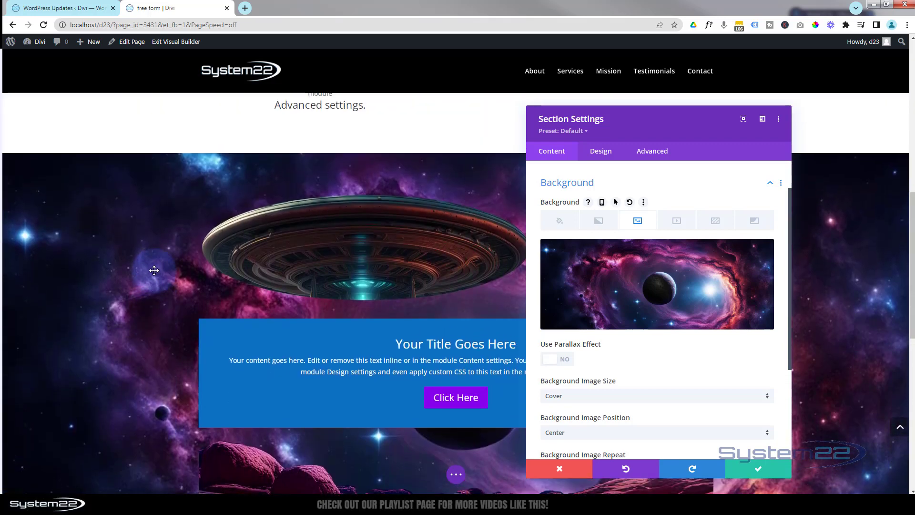
Turn on the parallax effect for the background image of the section holding the UFO.
scroll(154, 270, "down", 4)
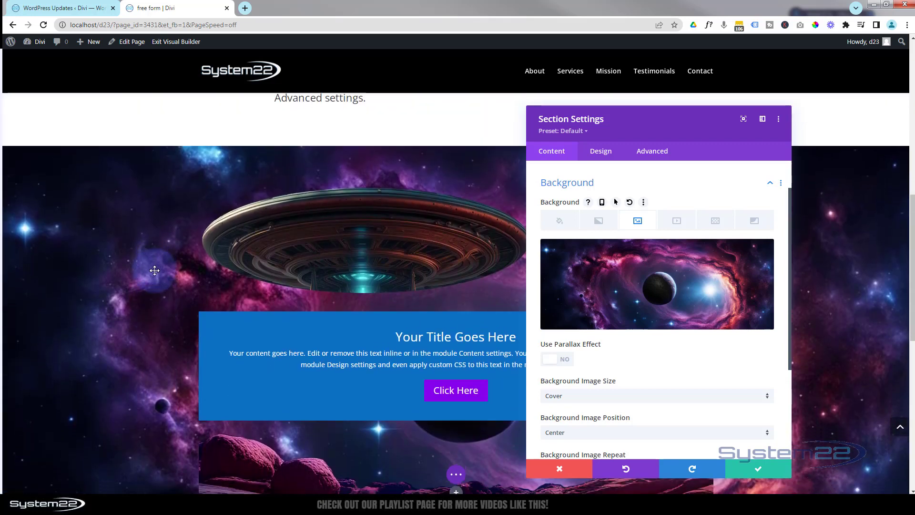
scroll(155, 272, "up", 4)
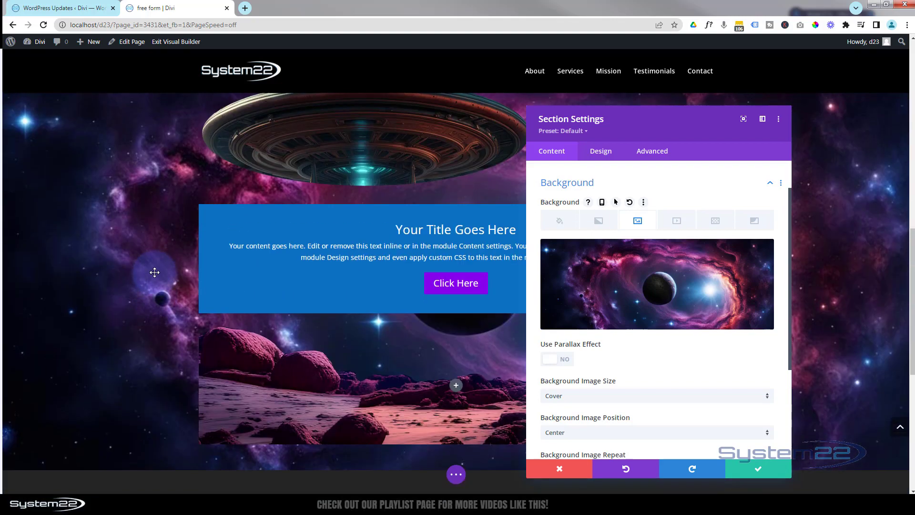
scroll(154, 272, "down", 1)
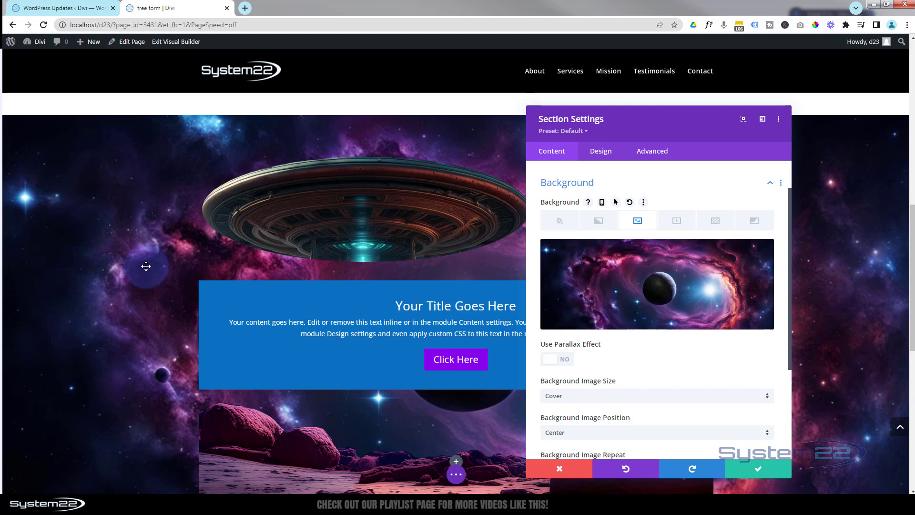
scroll(145, 268, "up", 2)
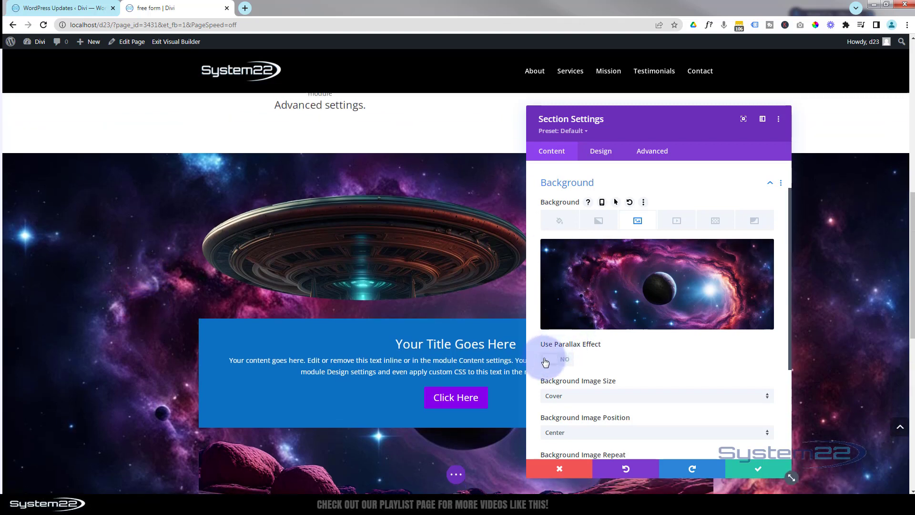
left_click(564, 362)
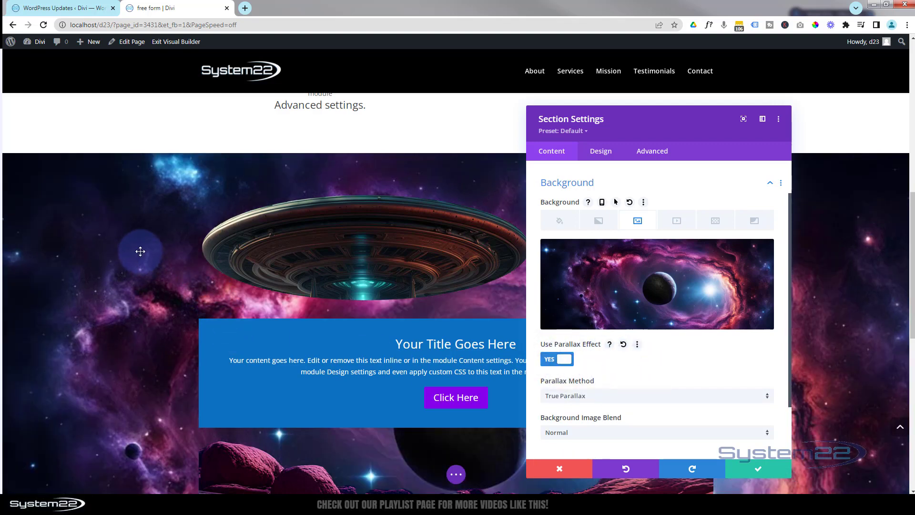
Change the section background's parallax method to CSS.
scroll(139, 248, "down", 1)
scroll(139, 248, "down", 4)
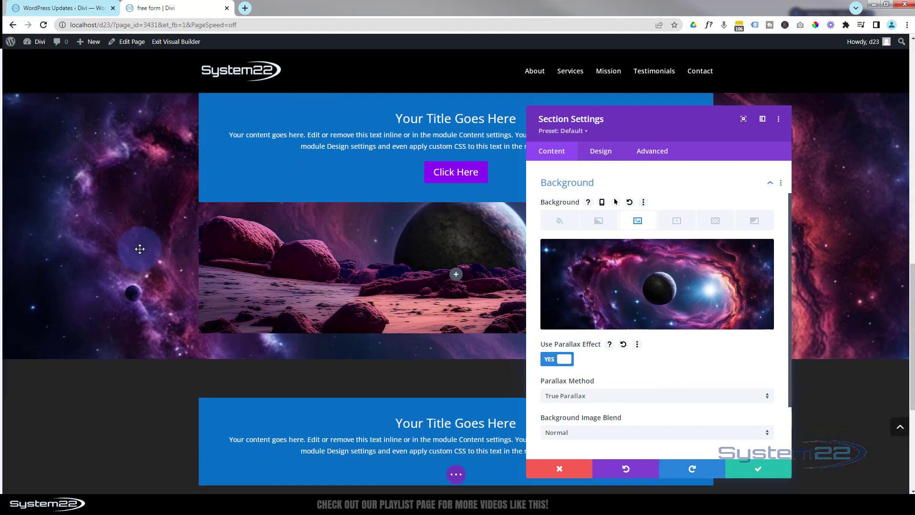
scroll(139, 249, "up", 7)
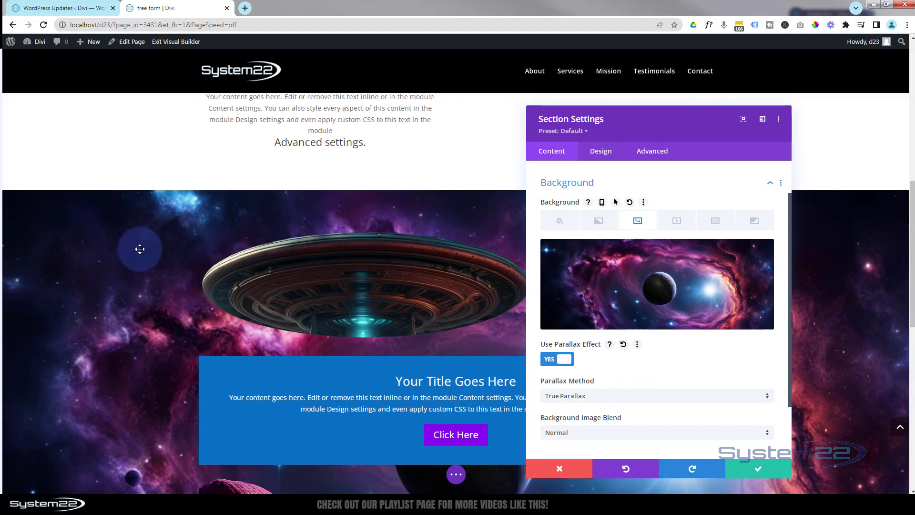
scroll(139, 249, "down", 5)
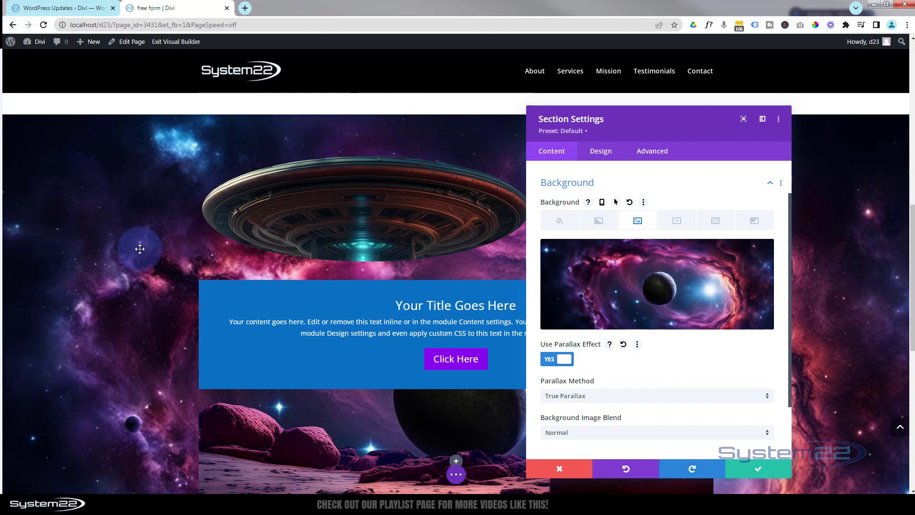
scroll(140, 249, "down", 2)
scroll(140, 249, "up", 4)
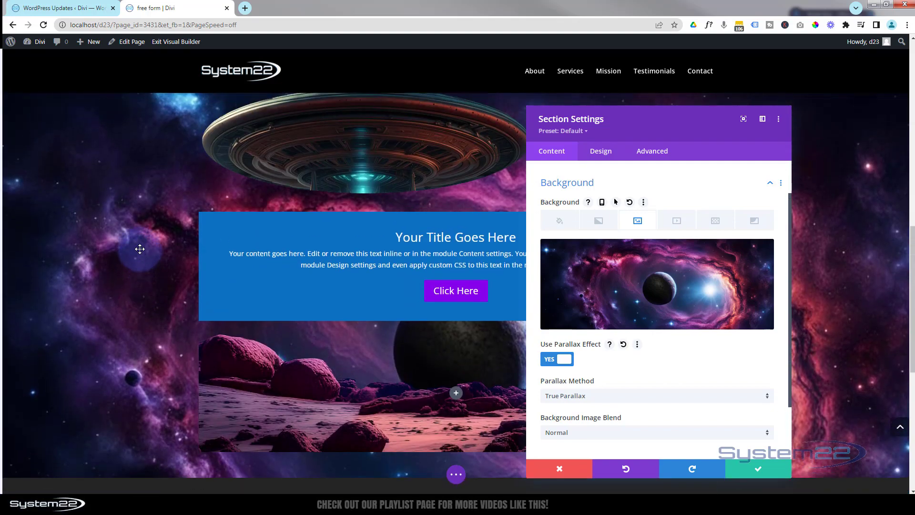
scroll(140, 249, "up", 1)
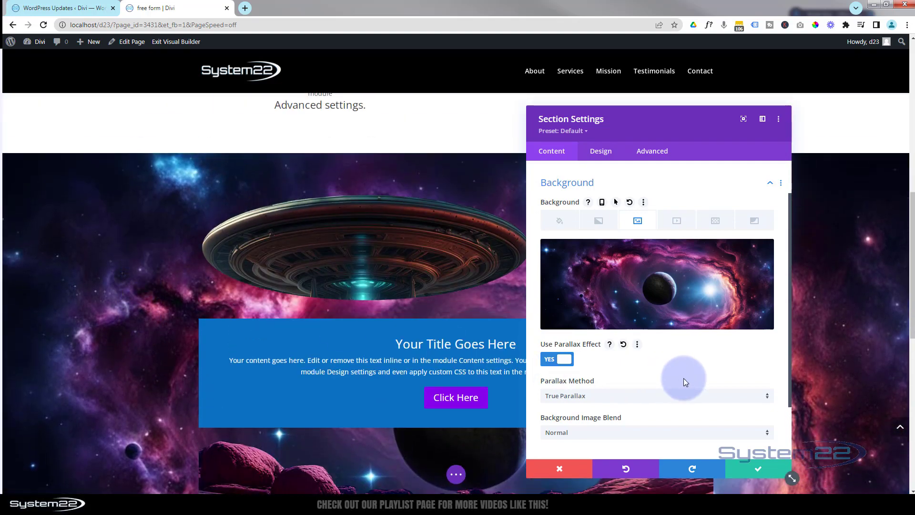
left_click(638, 397)
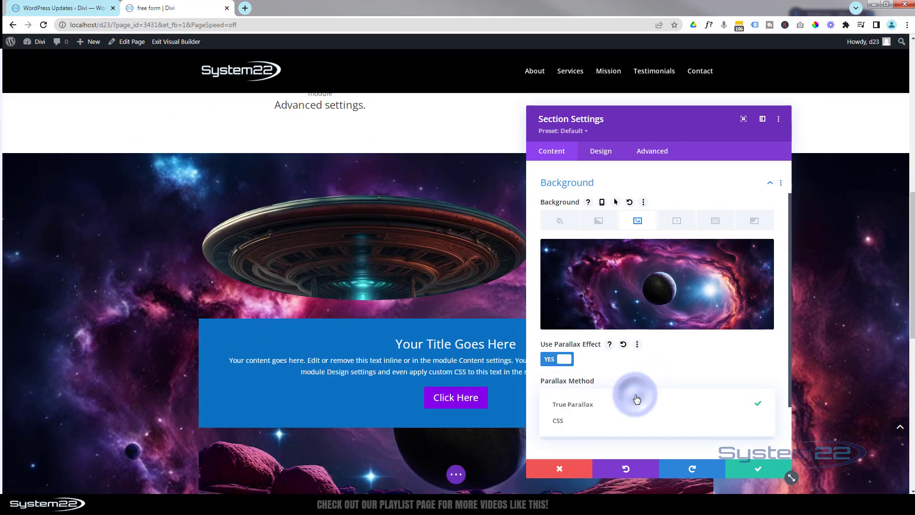
left_click(569, 422)
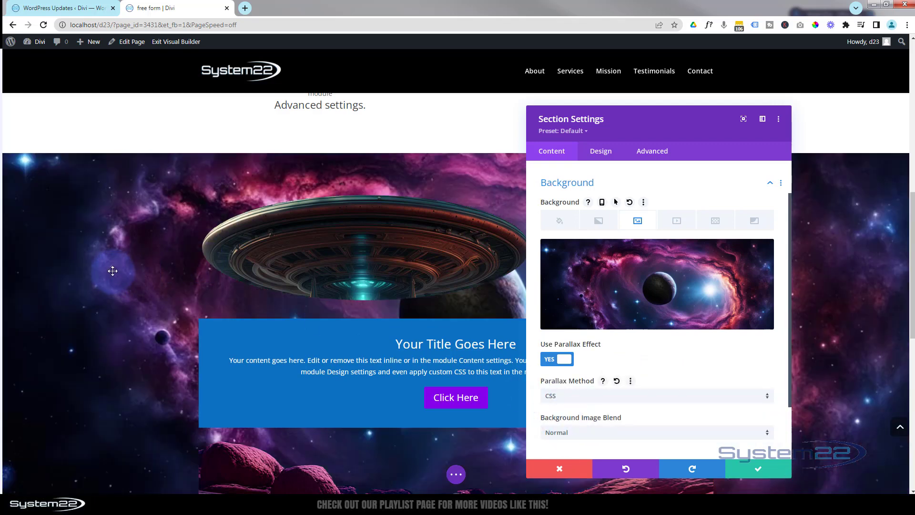
Examine how the space background behaves behind the UFO, call to action and rocky row with CSS parallax.
scroll(113, 271, "down", 2)
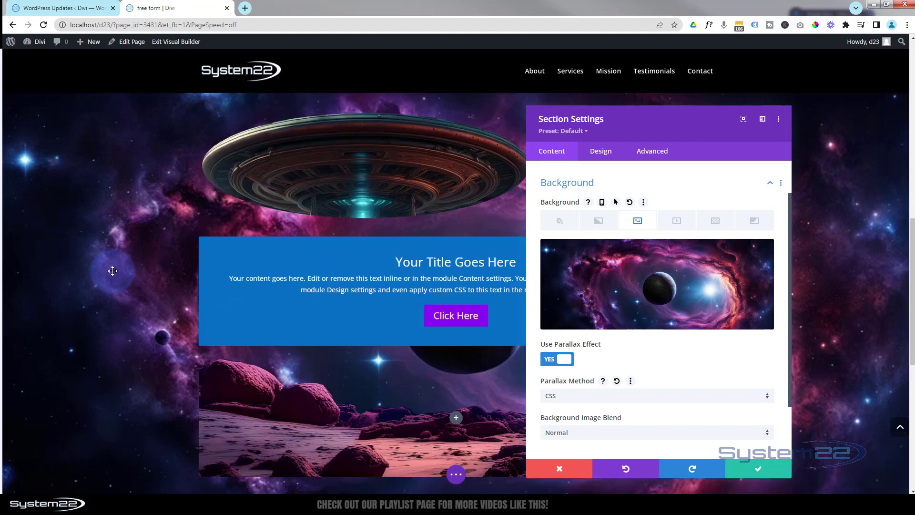
scroll(112, 271, "up", 2)
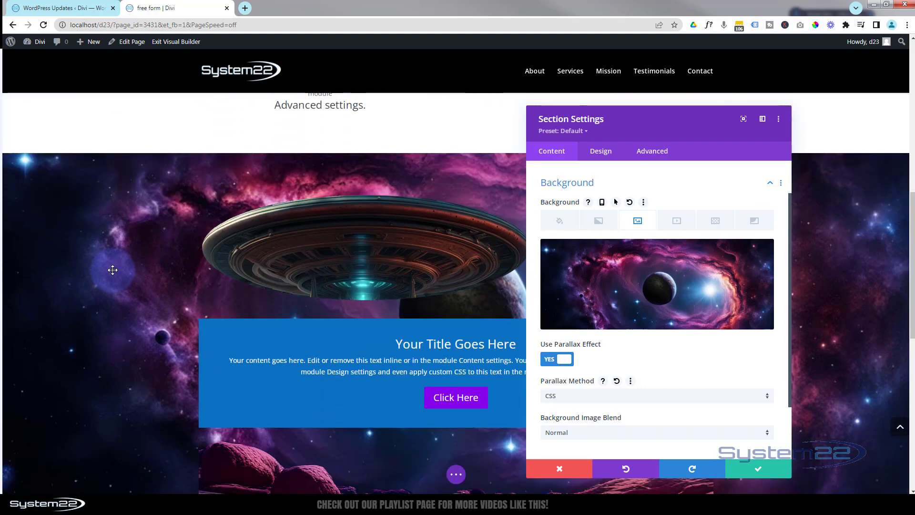
scroll(113, 270, "down", 4)
scroll(112, 270, "down", 2)
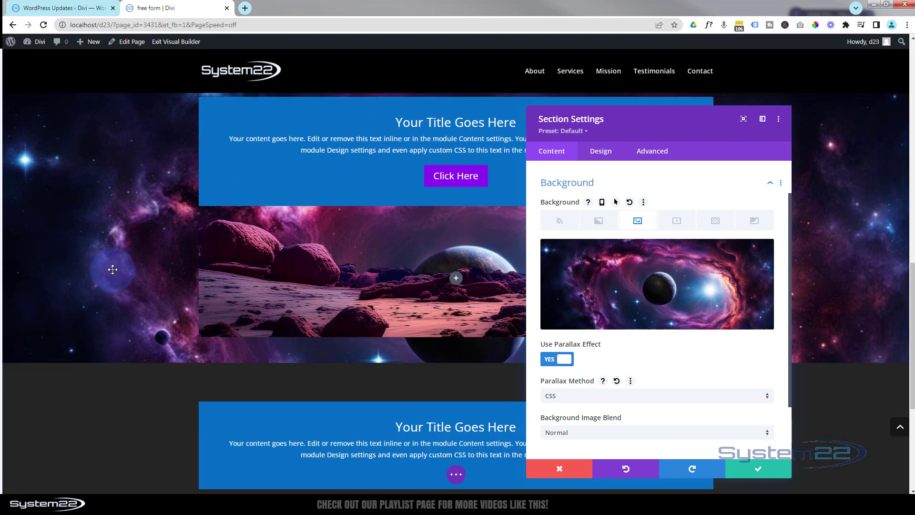
scroll(113, 270, "up", 4)
scroll(112, 270, "up", 2)
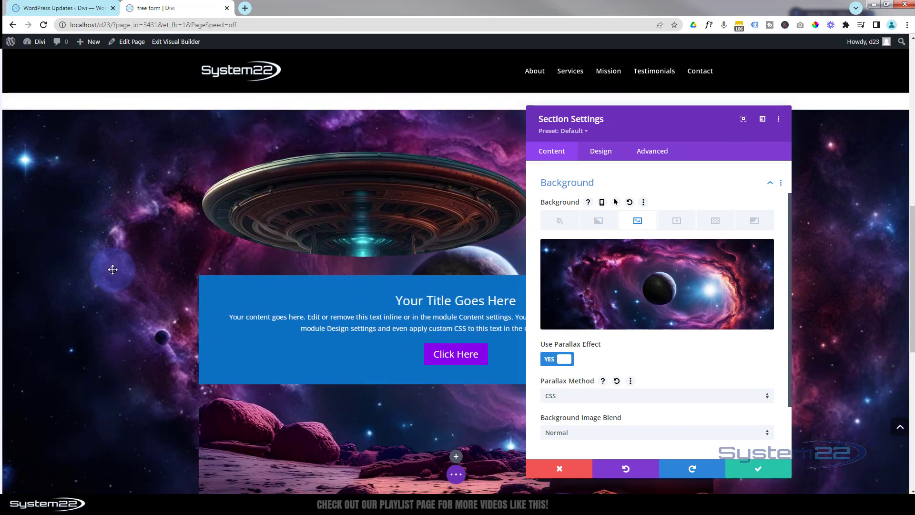
scroll(113, 270, "down", 2)
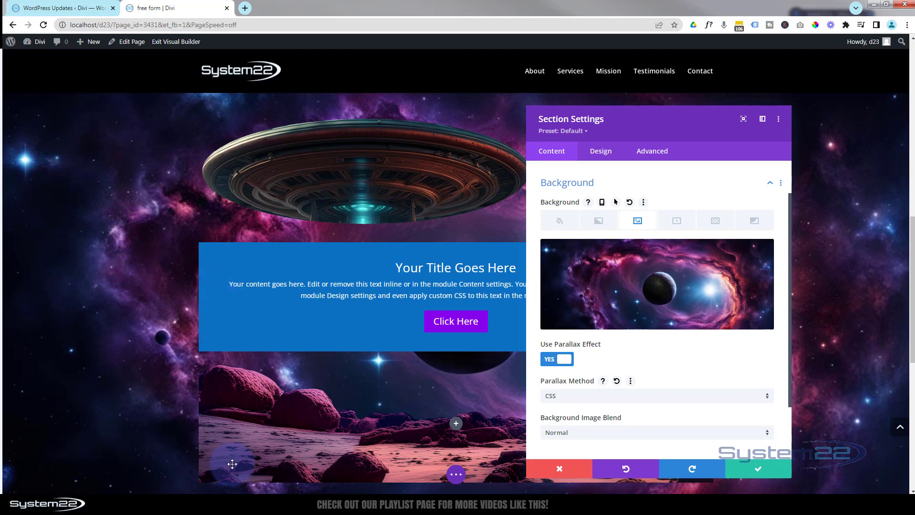
scroll(185, 424, "down", 1)
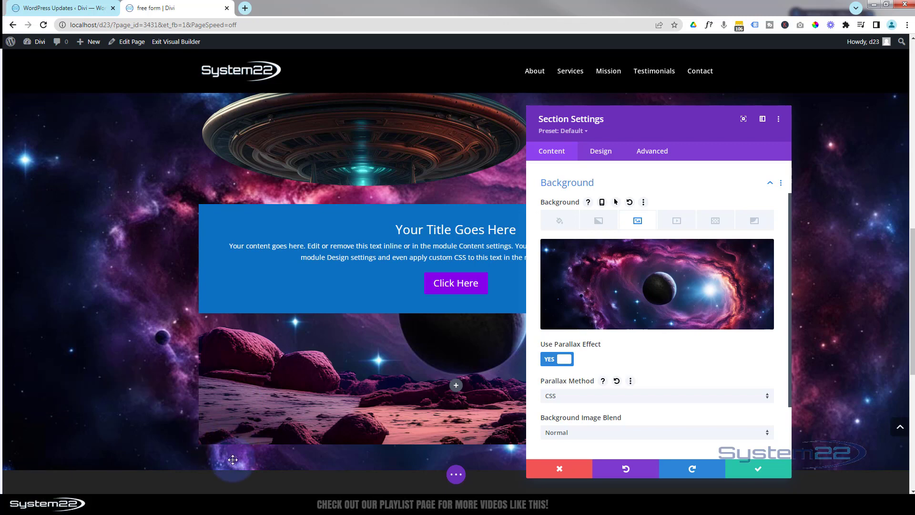
Set the section's bottom padding to 0px so the rocky row meets the section's lower edge.
left_click(602, 151)
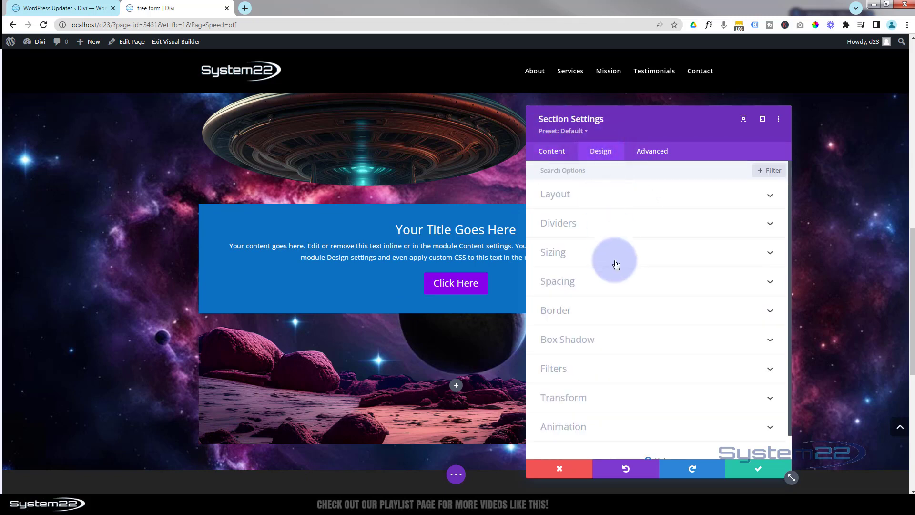
left_click(622, 281)
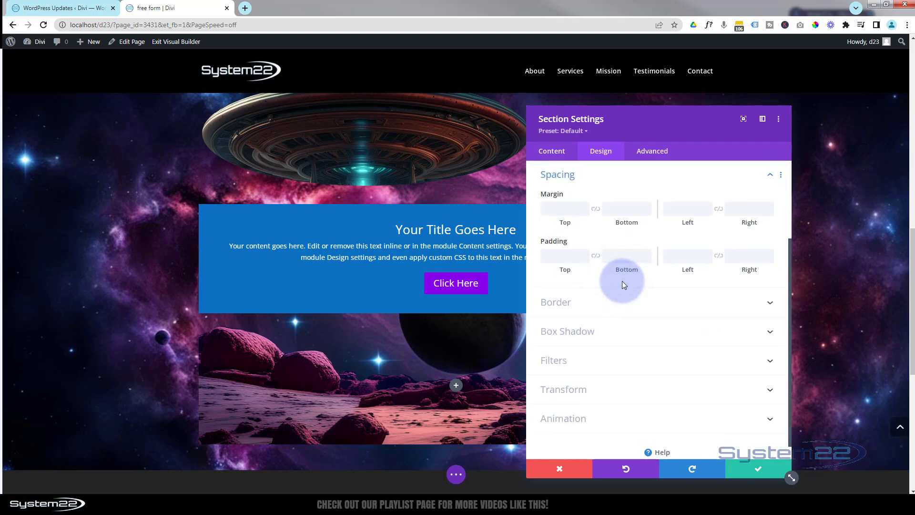
left_click(623, 257)
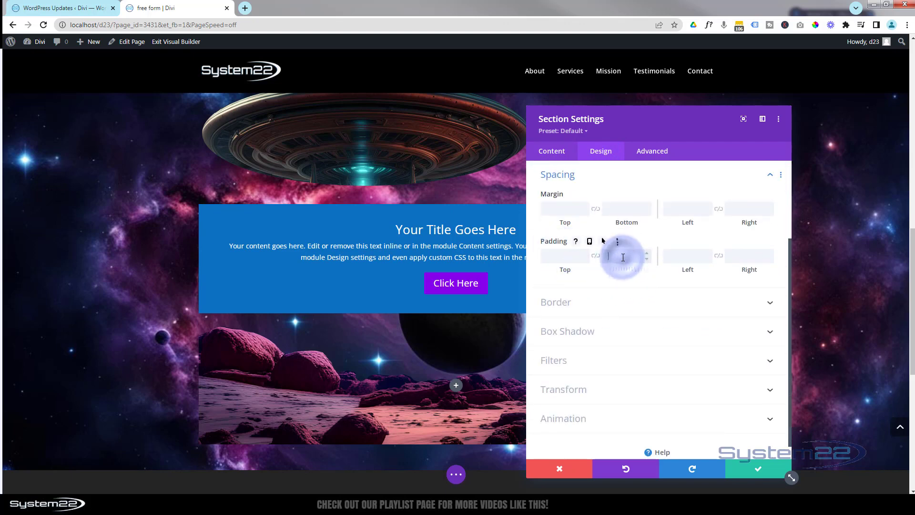
type("0")
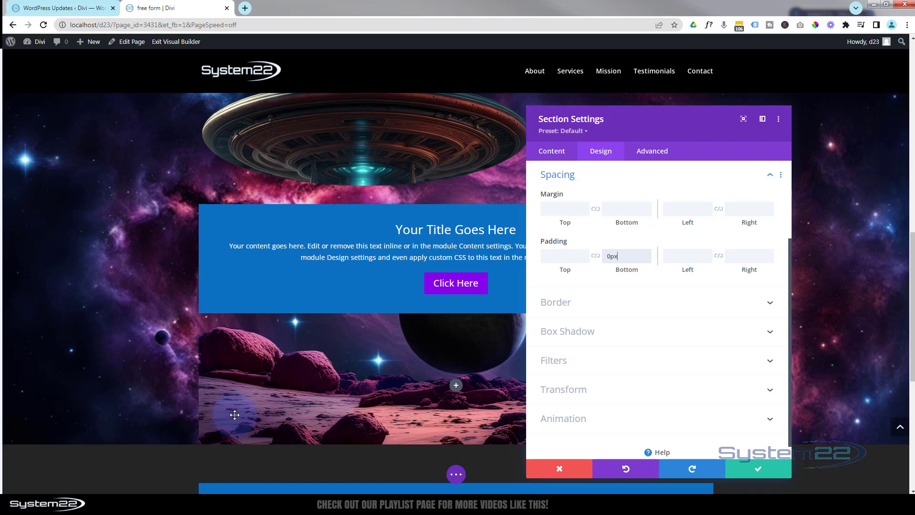
Set the section's top padding to 200px and save the section settings.
scroll(126, 367, "up", 3)
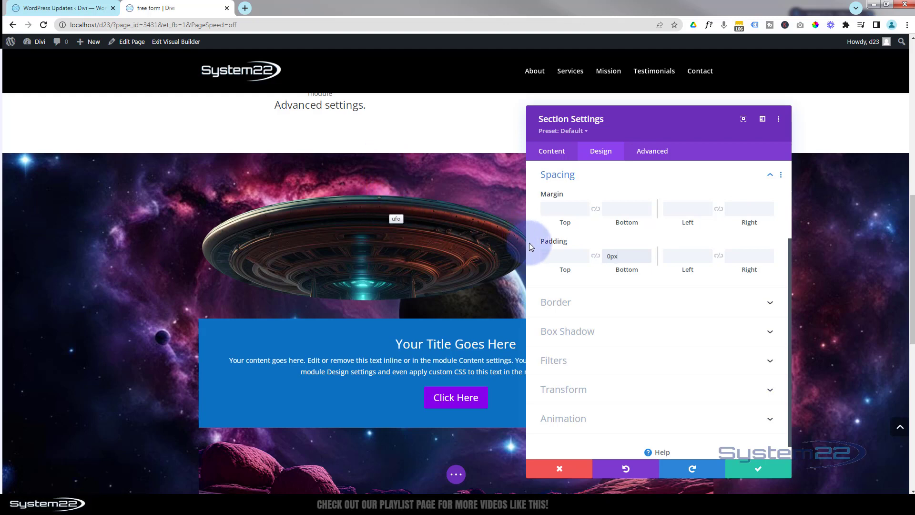
left_click(548, 256)
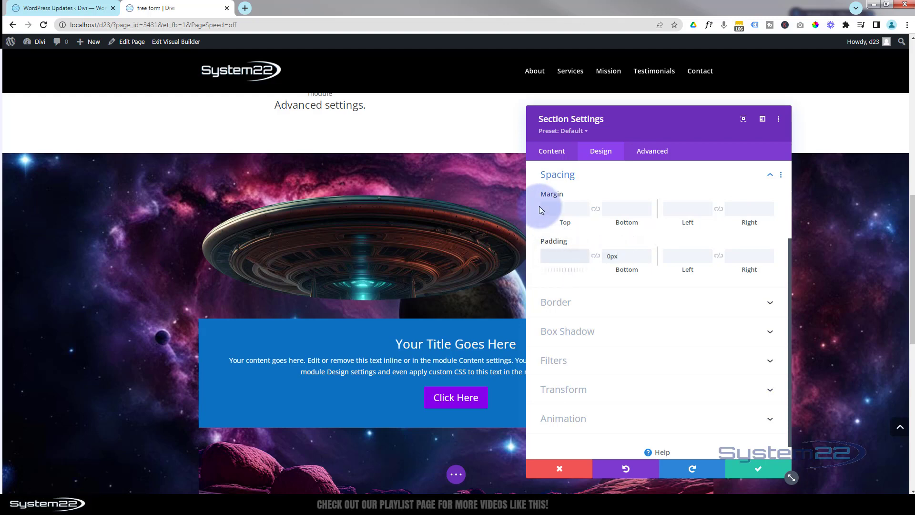
type("200px")
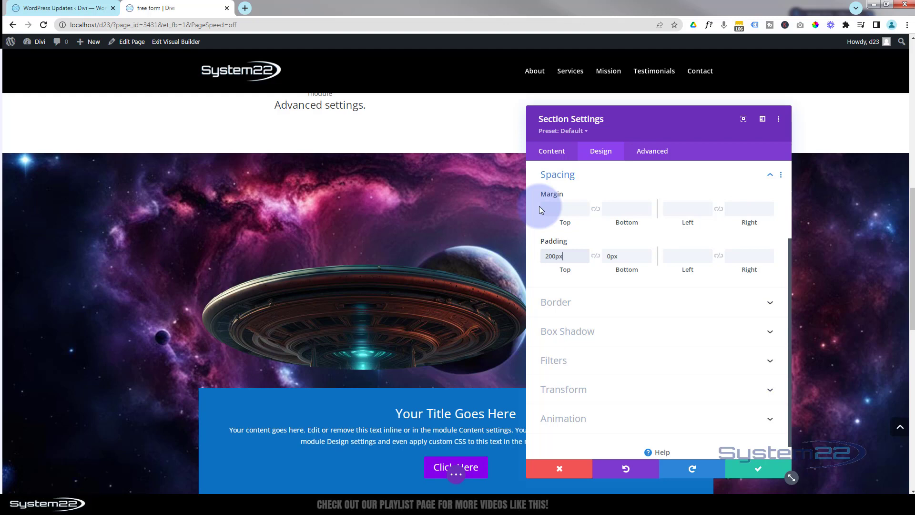
scroll(185, 246, "down", 3)
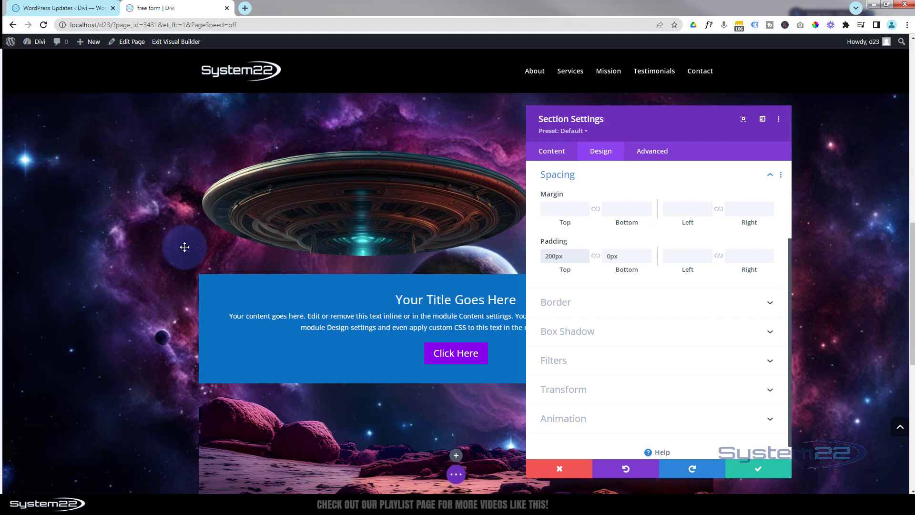
left_click(766, 469)
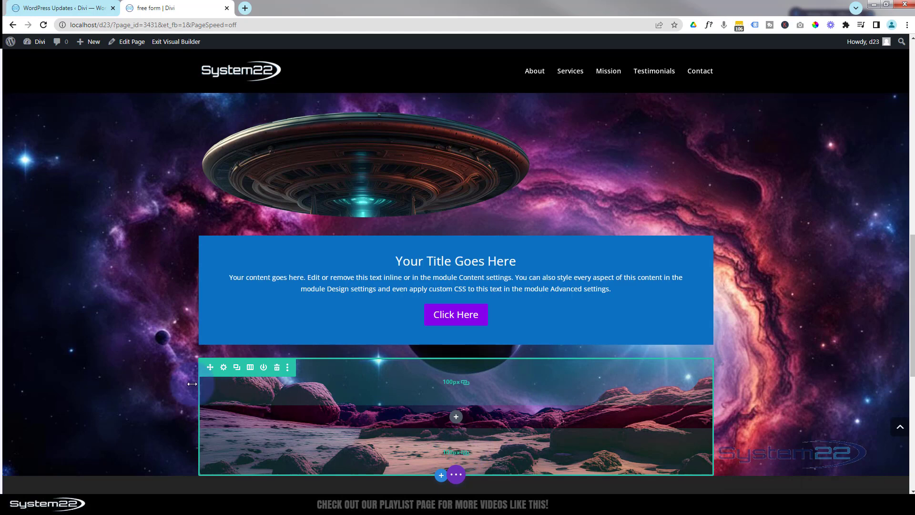
Set both the width and the max width of the rocky landscape row to 100%.
left_click(224, 369)
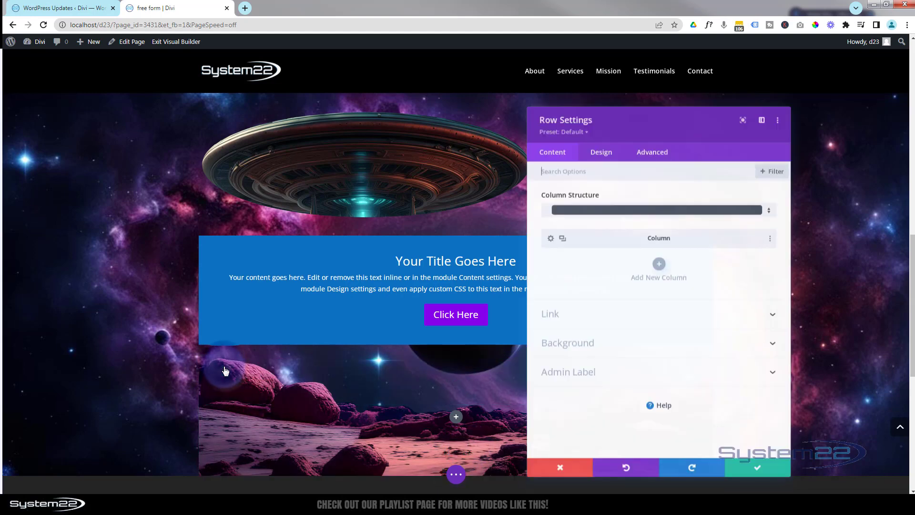
left_click(611, 153)
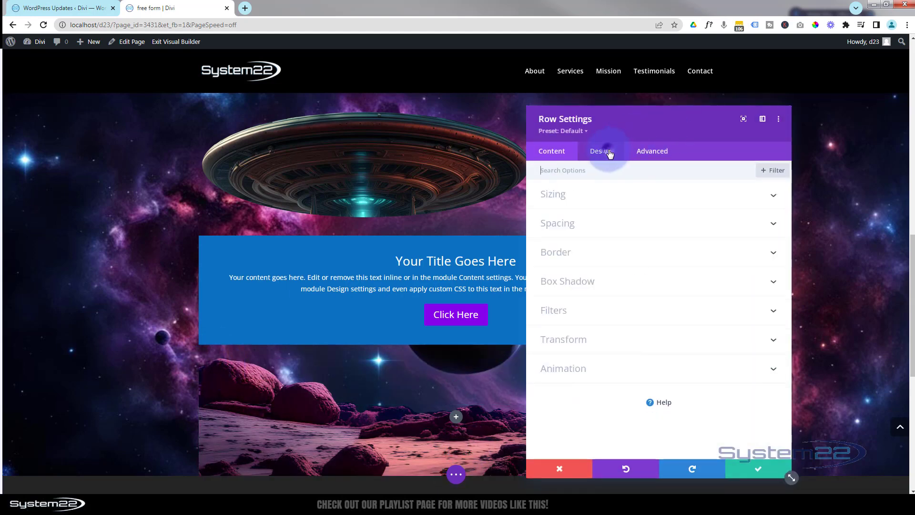
left_click(646, 196)
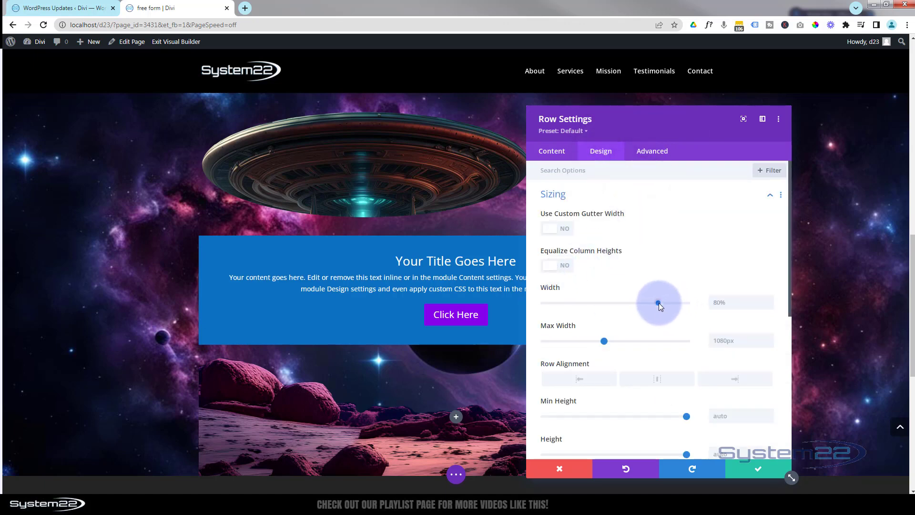
left_click_drag(659, 303, 703, 302)
key("ctrl+c")
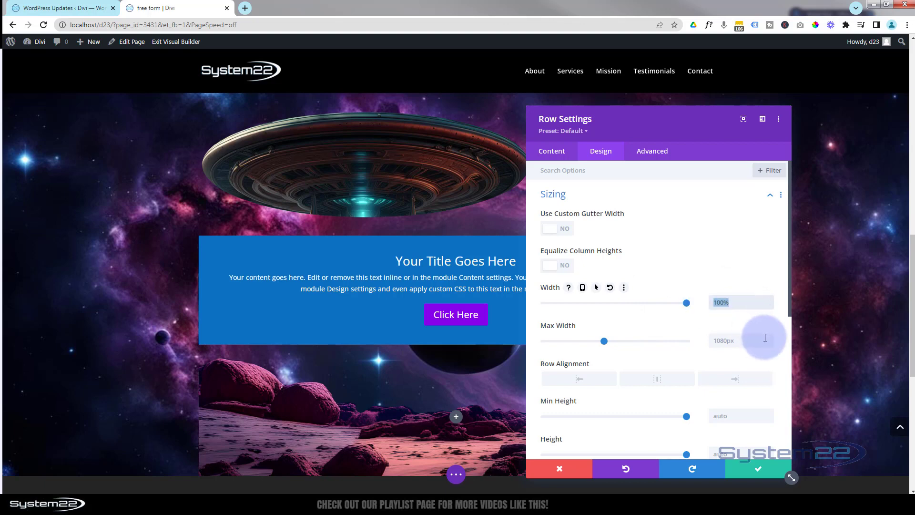
left_click(716, 340)
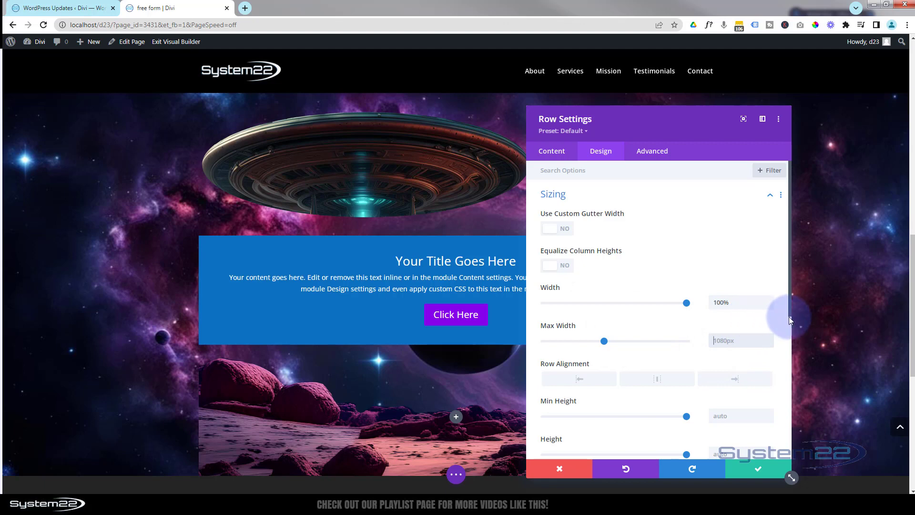
key("ctrl+v")
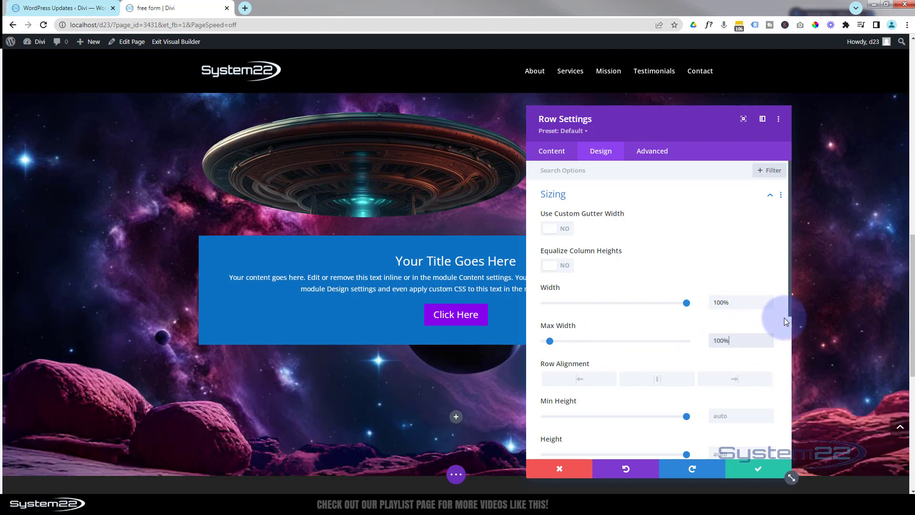
scroll(129, 348, "up", 2)
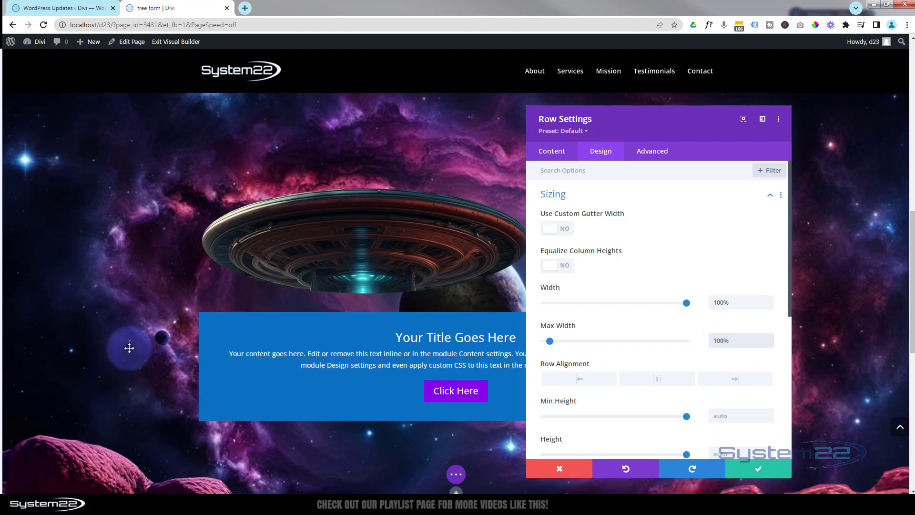
scroll(130, 348, "down", 6)
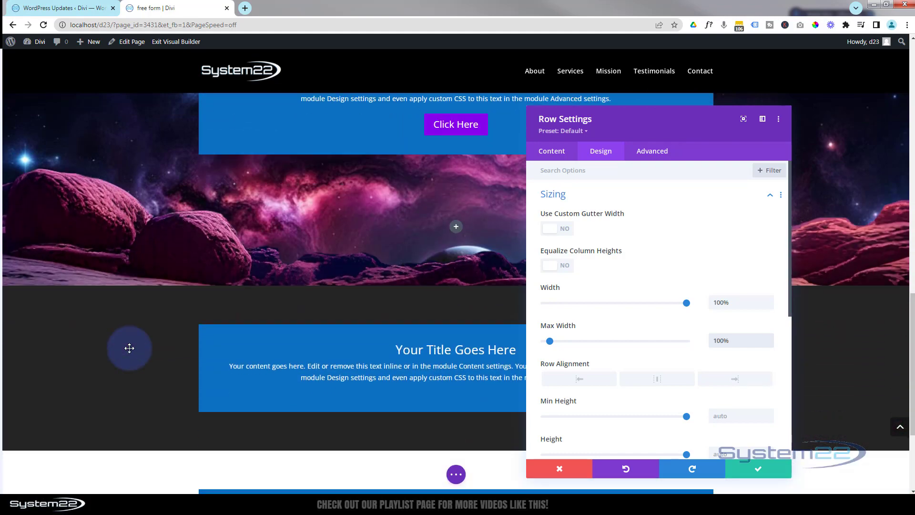
Check the full-width rocky landscape row against the UFO and call to action, and save the row settings.
scroll(129, 348, "up", 4)
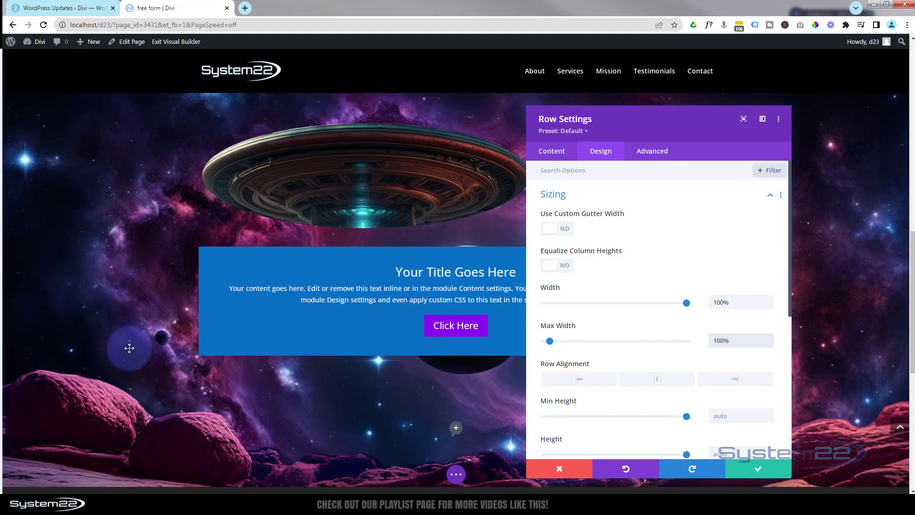
scroll(129, 348, "down", 3)
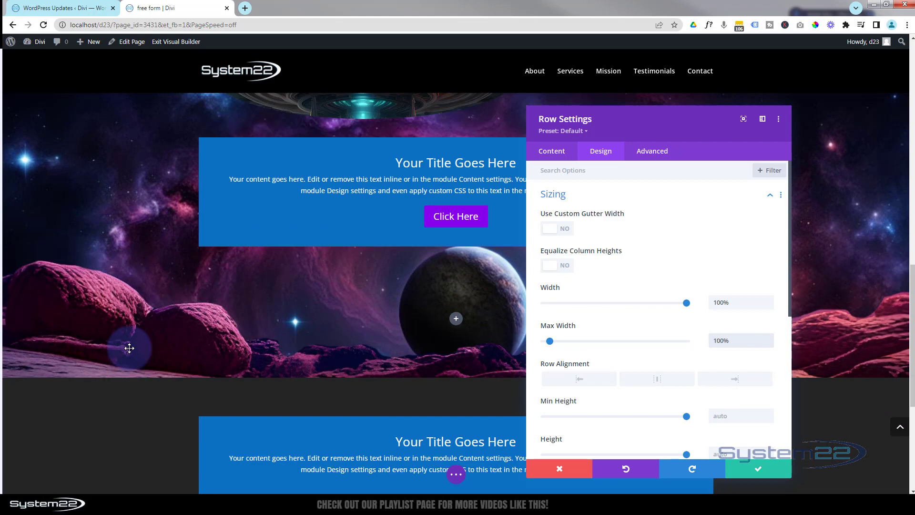
scroll(129, 348, "up", 2)
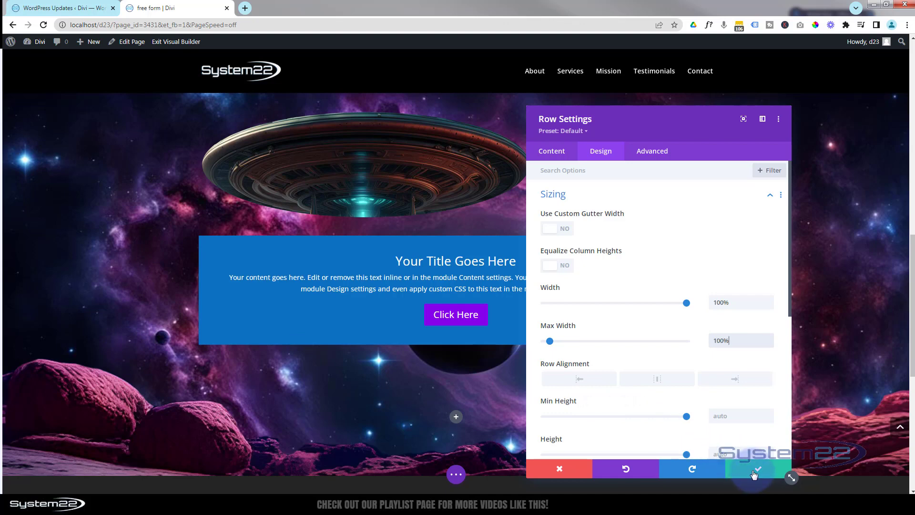
left_click(754, 474)
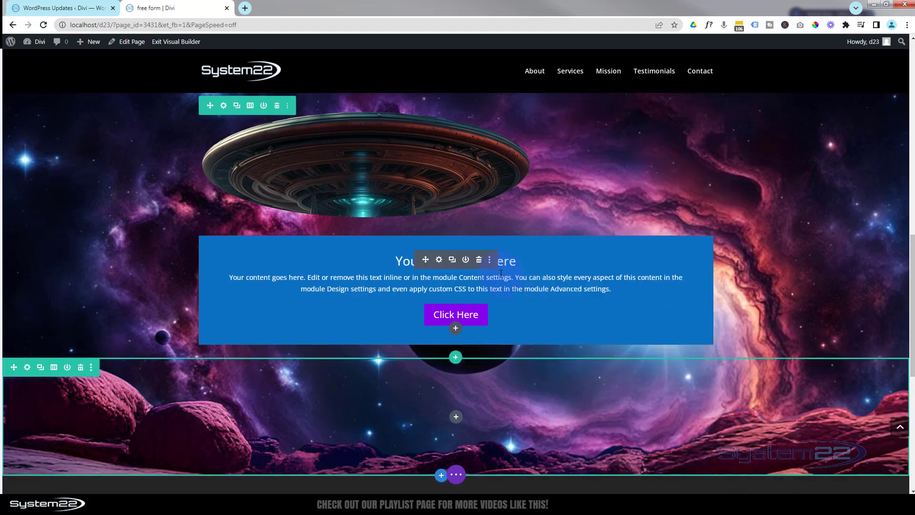
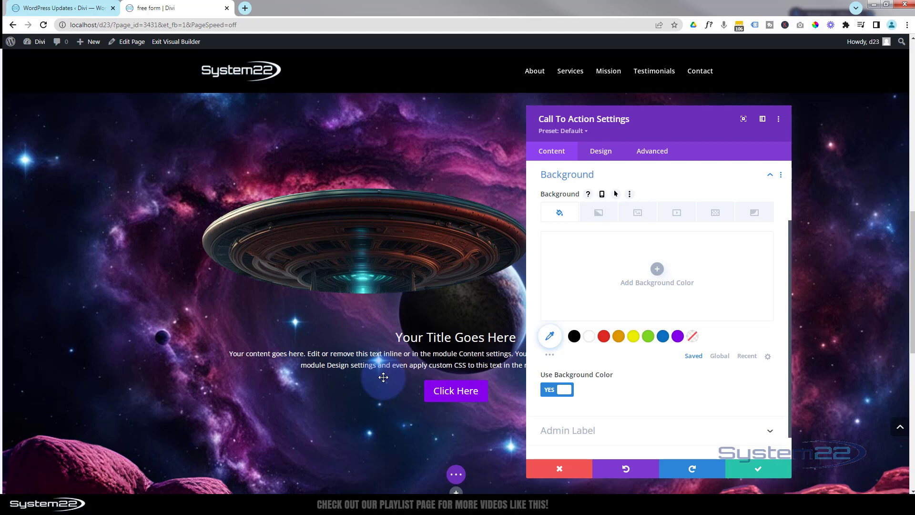
Check the call to action without a background color over the space background and save its settings.
scroll(384, 377, "up", 1)
scroll(384, 377, "down", 2)
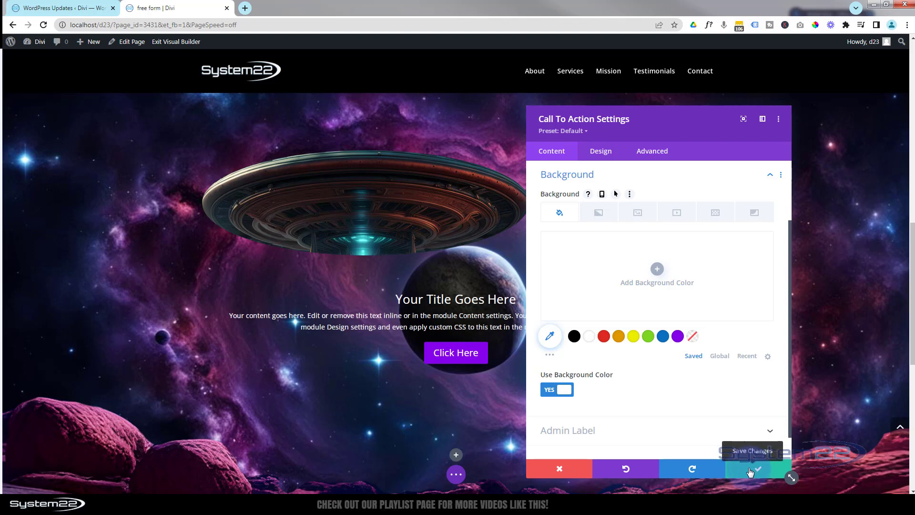
left_click(754, 472)
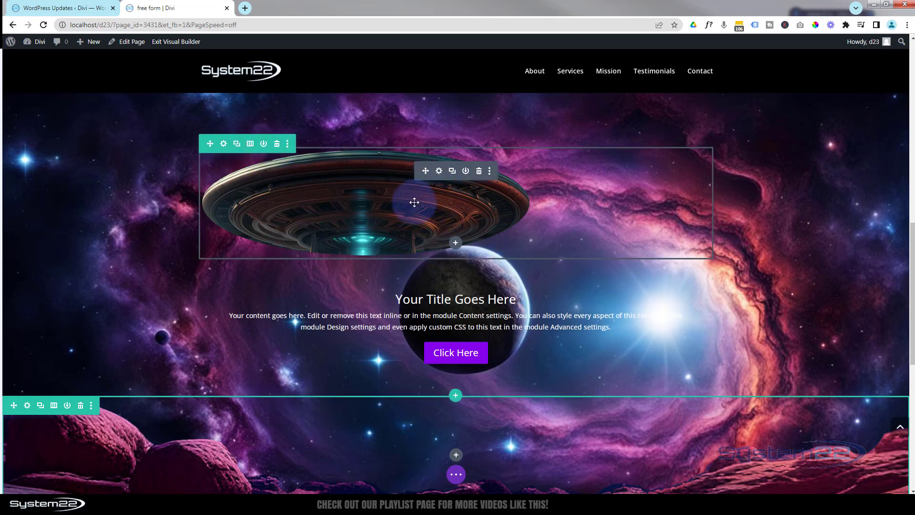
Set the UFO image's position to Absolute with its location in the center.
left_click(439, 171)
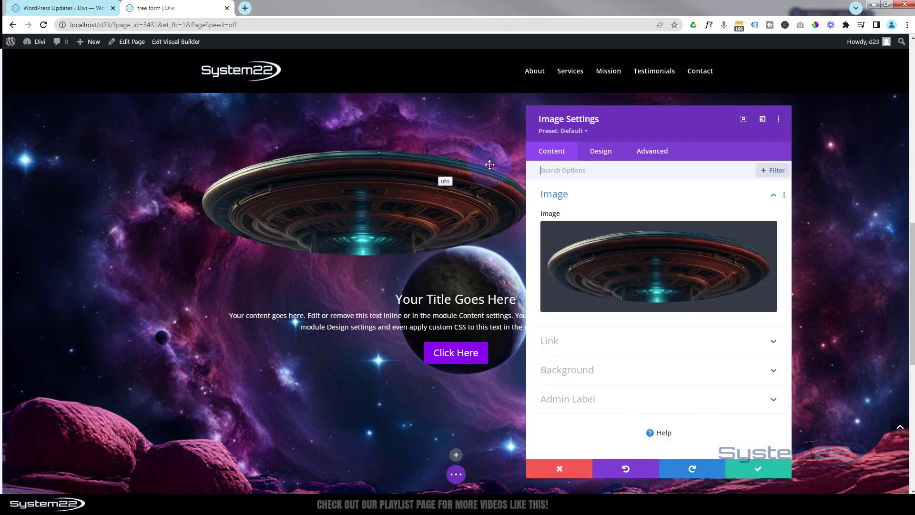
left_click(656, 152)
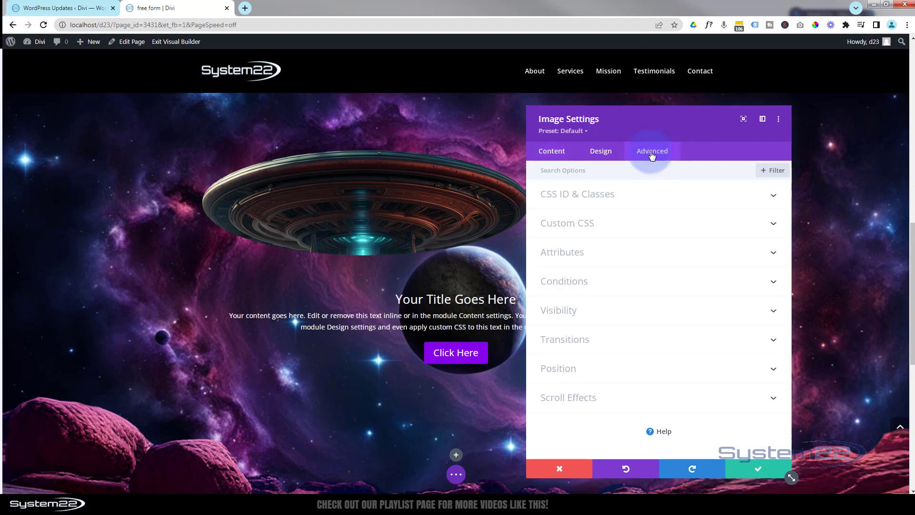
left_click(645, 376)
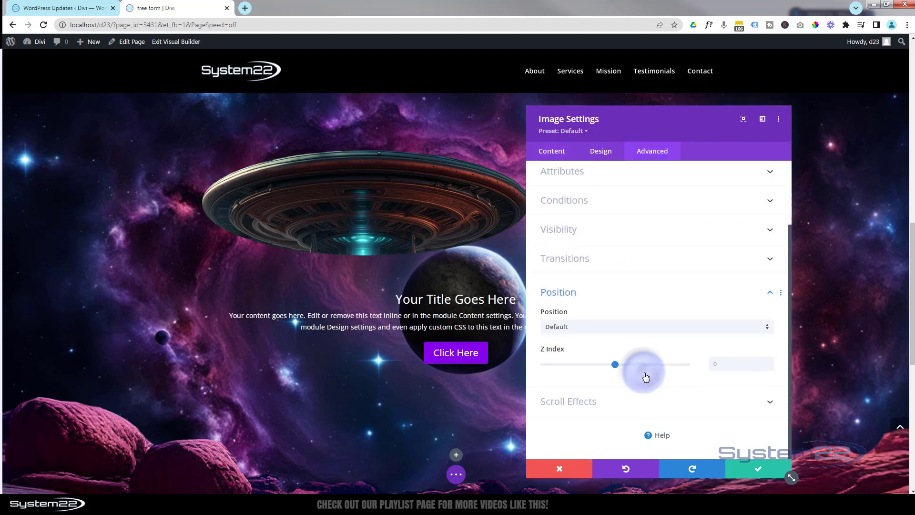
left_click(597, 328)
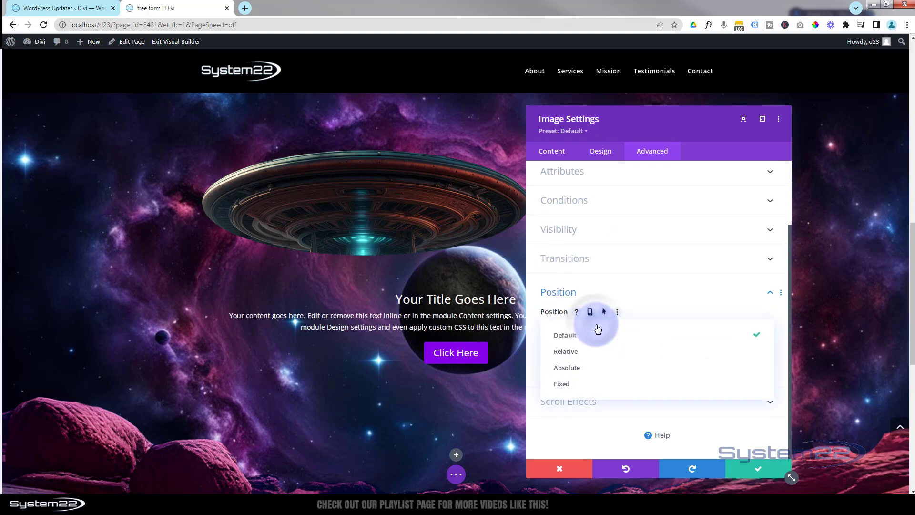
left_click(581, 368)
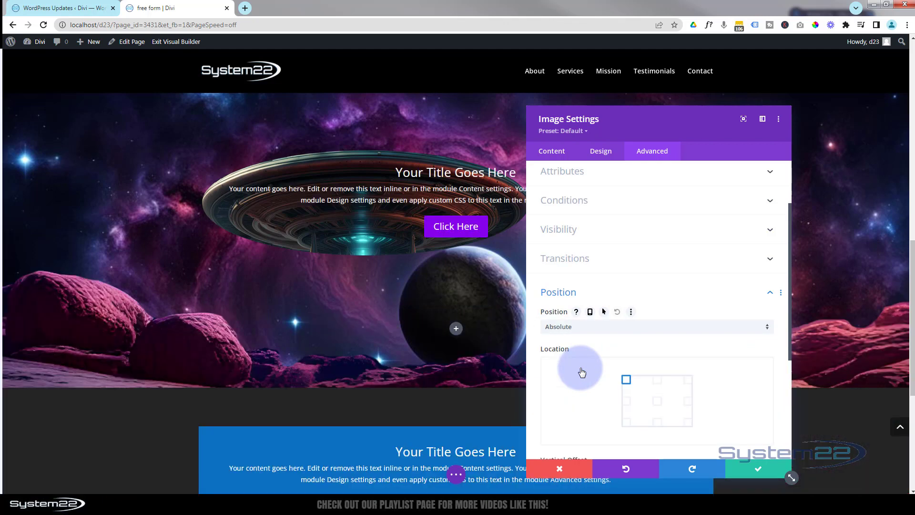
left_click(657, 380)
left_click(688, 381)
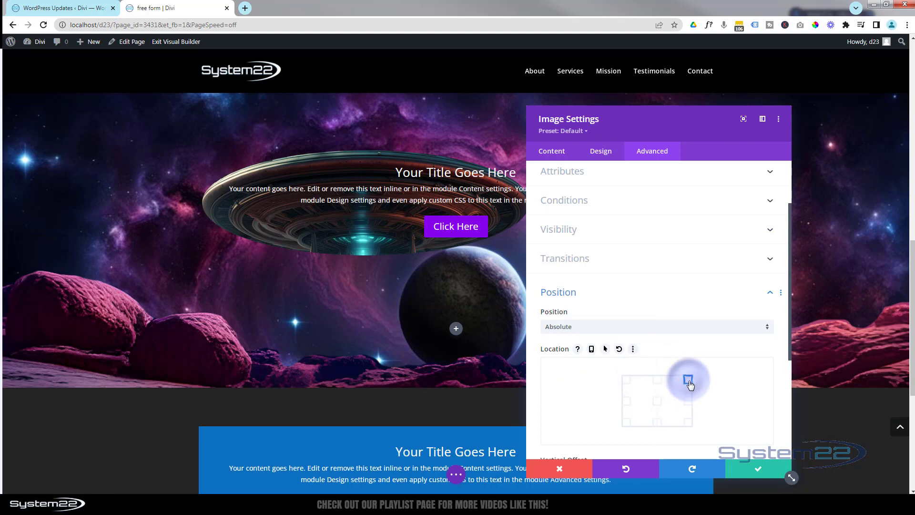
left_click(658, 404)
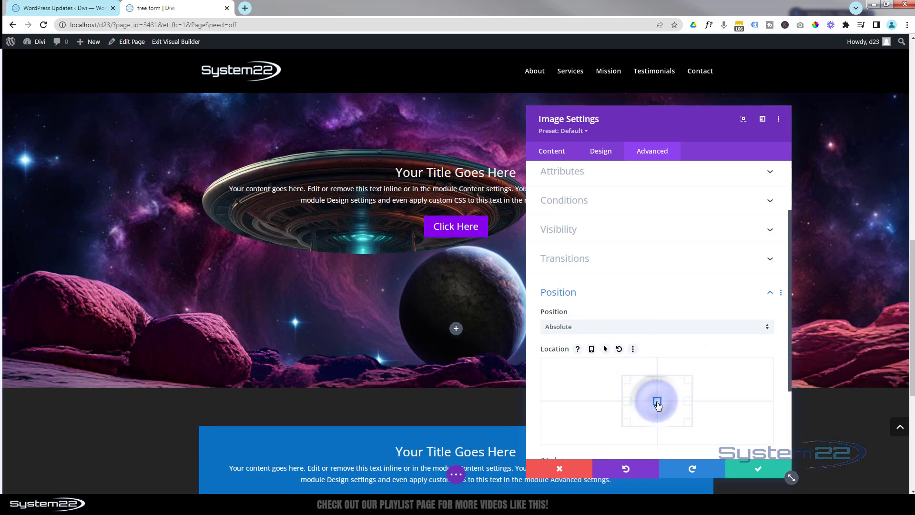
Set the UFO image's alignment to center and move the settings window clear of the image.
left_click(601, 152)
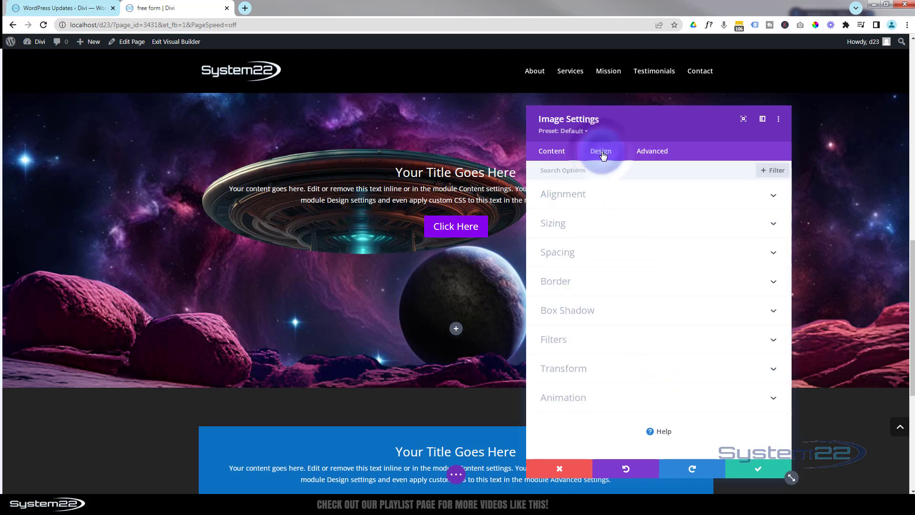
left_click(633, 200)
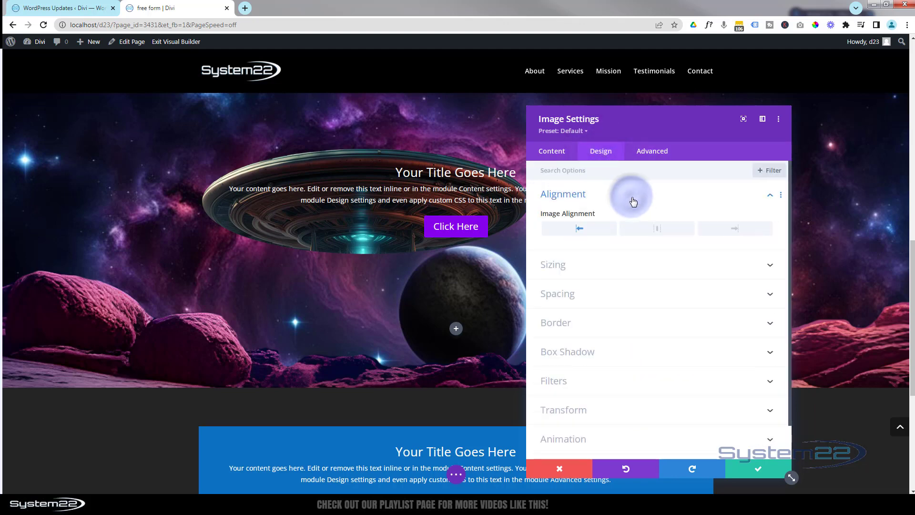
left_click(643, 231)
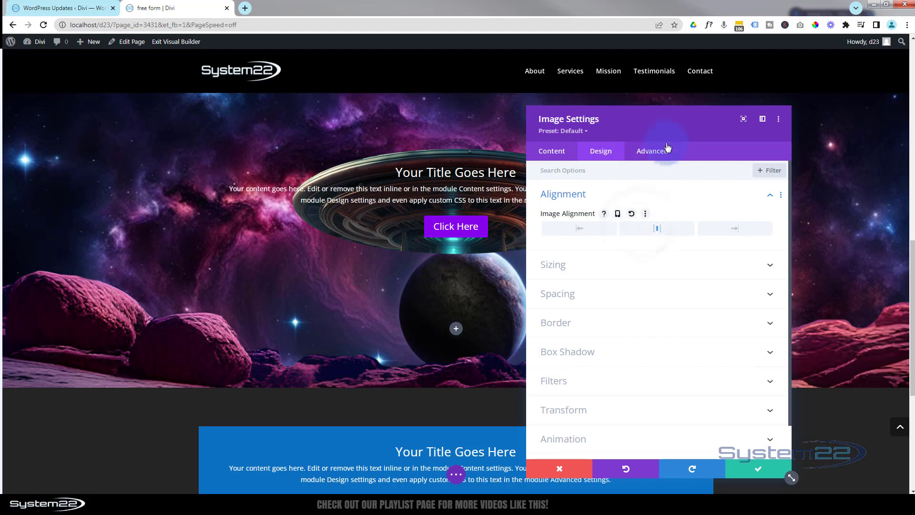
left_click_drag(644, 146, 715, 134)
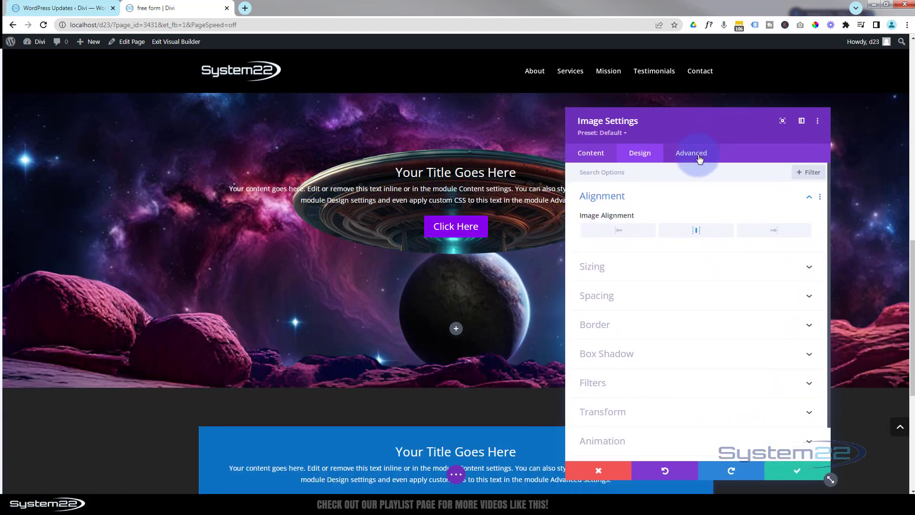
Try the bottom-center, center-right and top-right locations for the UFO image and return it to the center location.
left_click(697, 157)
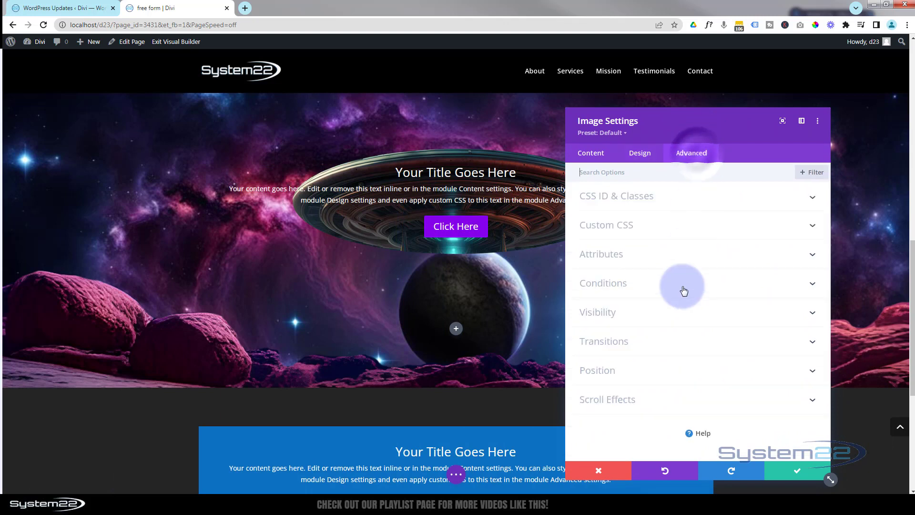
left_click(688, 368)
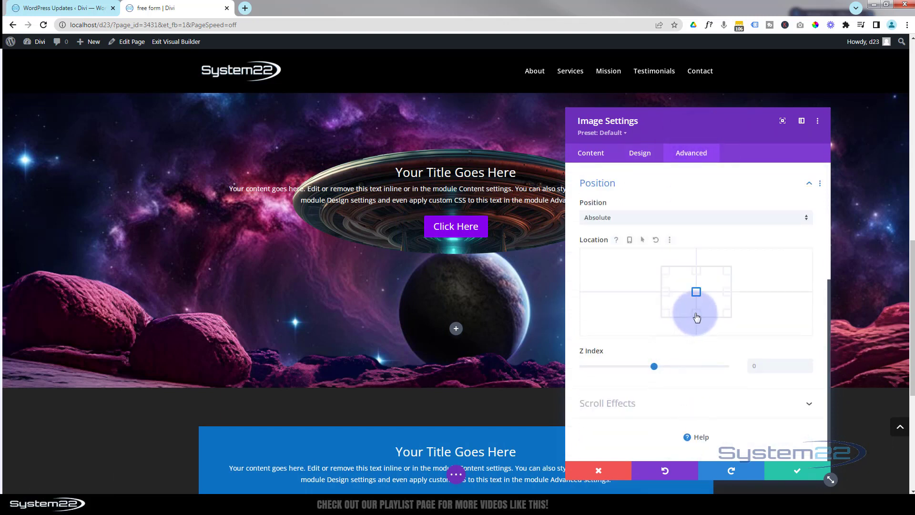
left_click(696, 314)
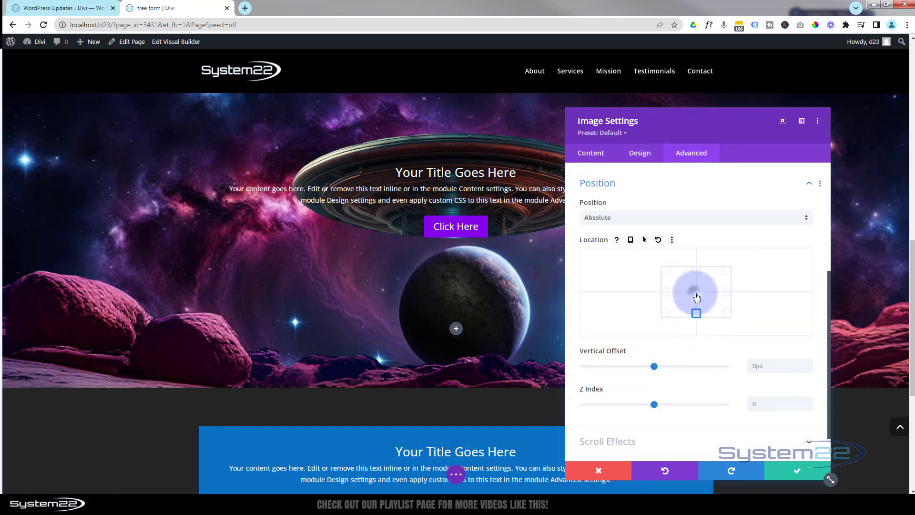
left_click(697, 296)
left_click(727, 295)
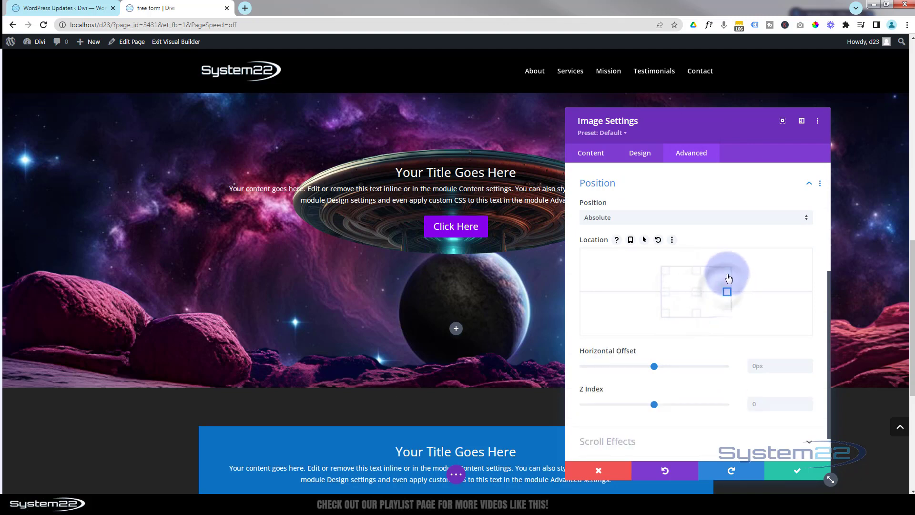
left_click(726, 271)
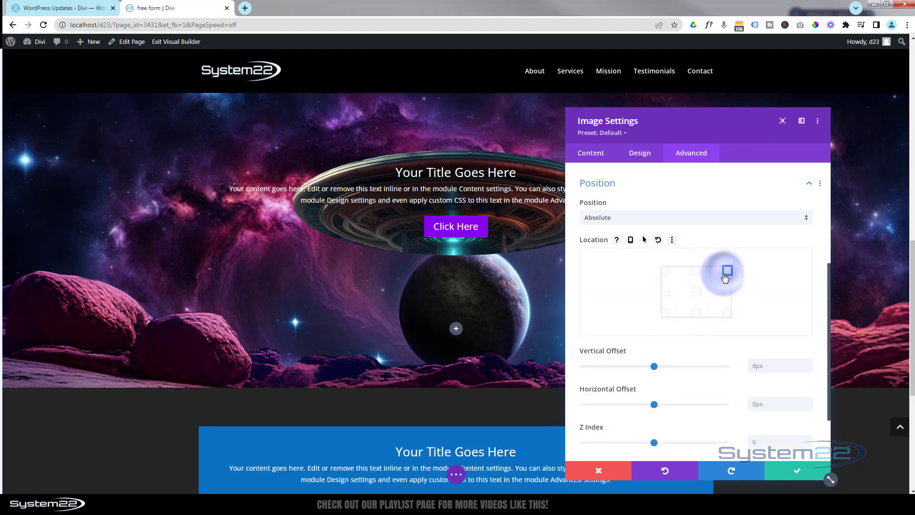
left_click(697, 292)
left_click(680, 351)
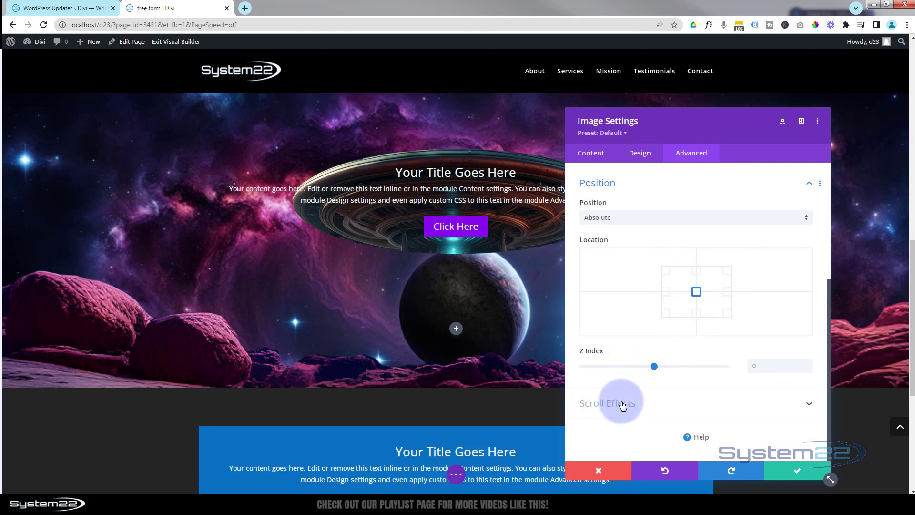
Enable the horizontal motion scroll effect for the UFO image.
left_click(653, 406)
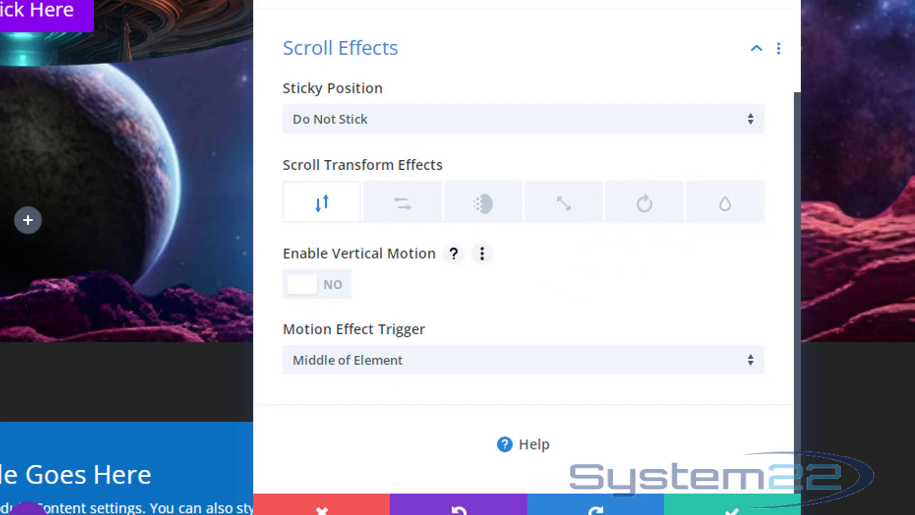
left_click(406, 206)
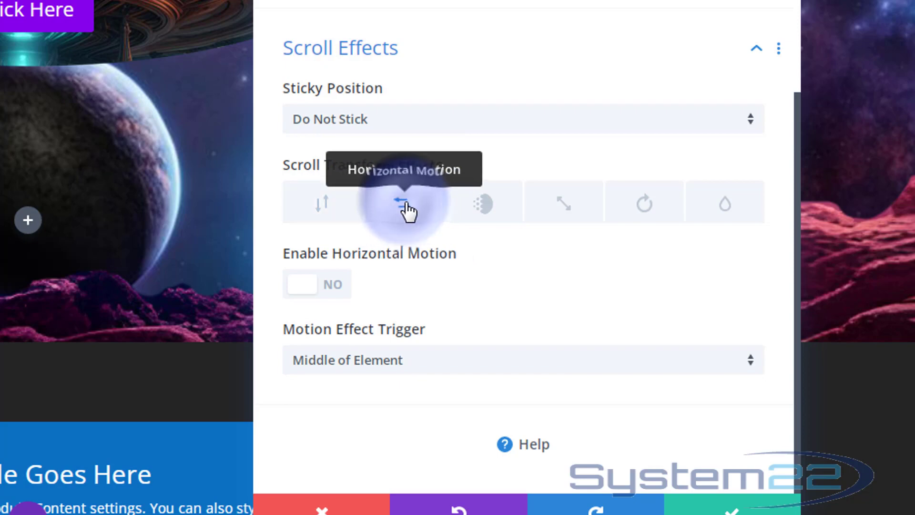
left_click(322, 287)
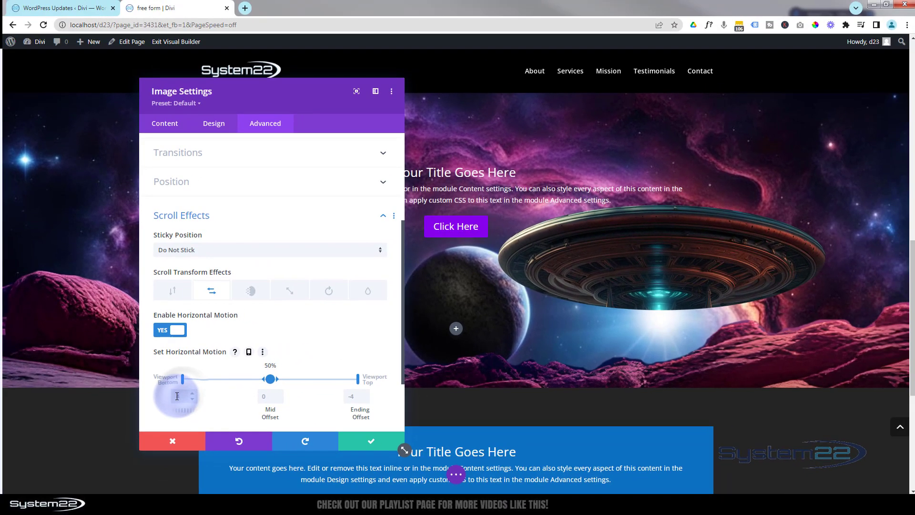
Set the horizontal motion's starting offset to 0 and check the UFO's position while the section scrolls into view.
left_click(176, 396)
type("0")
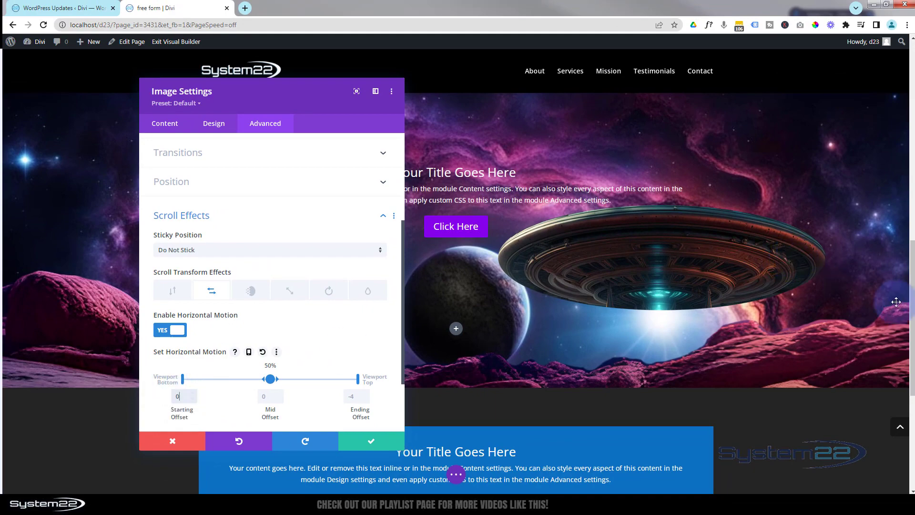
left_click_drag(912, 312, 912, 255)
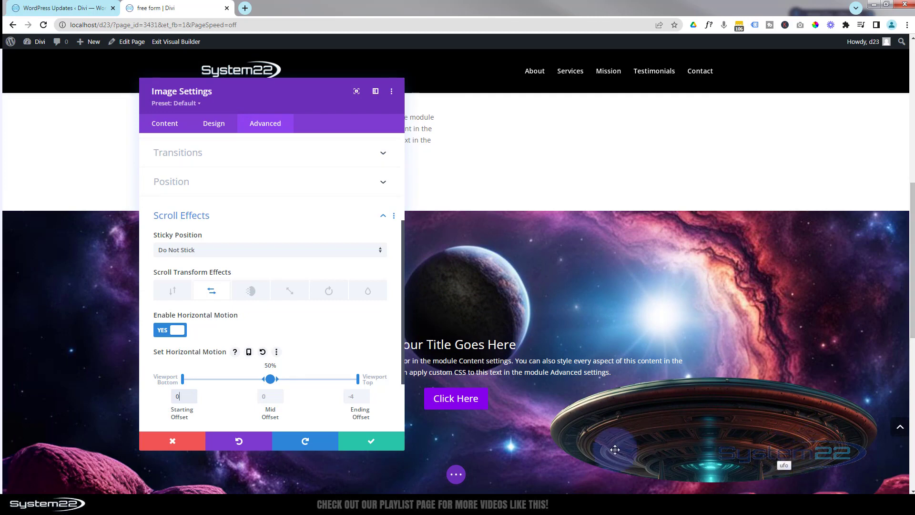
left_click(186, 371)
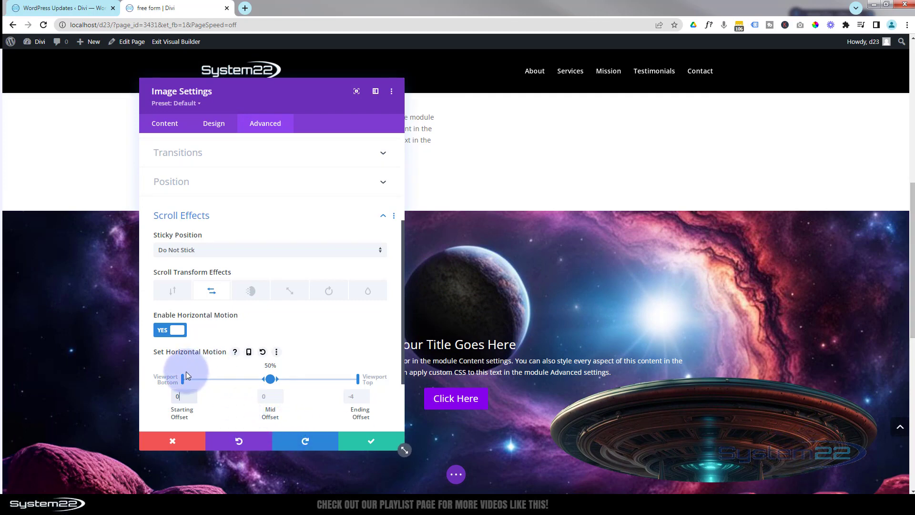
Set the horizontal motion's mid offset to -5 and check how the UFO travels across the section while scrolling.
left_click(279, 400)
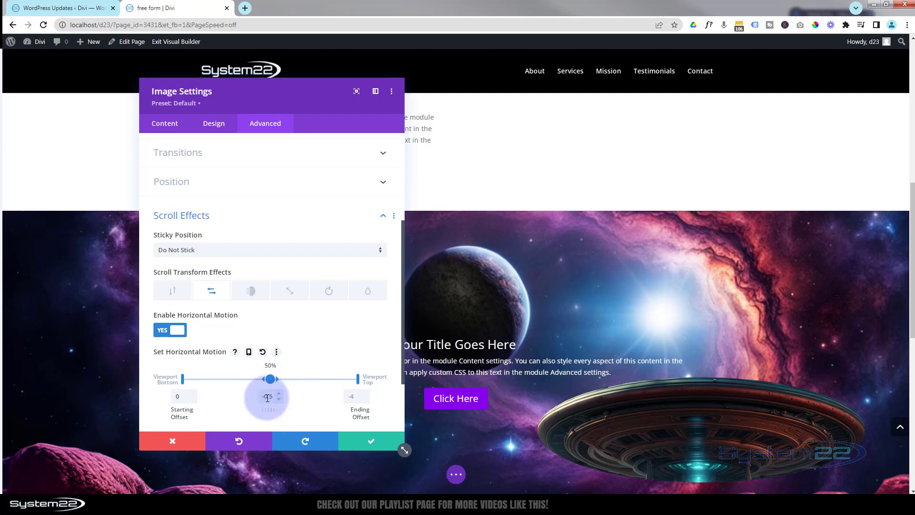
double_click(273, 397)
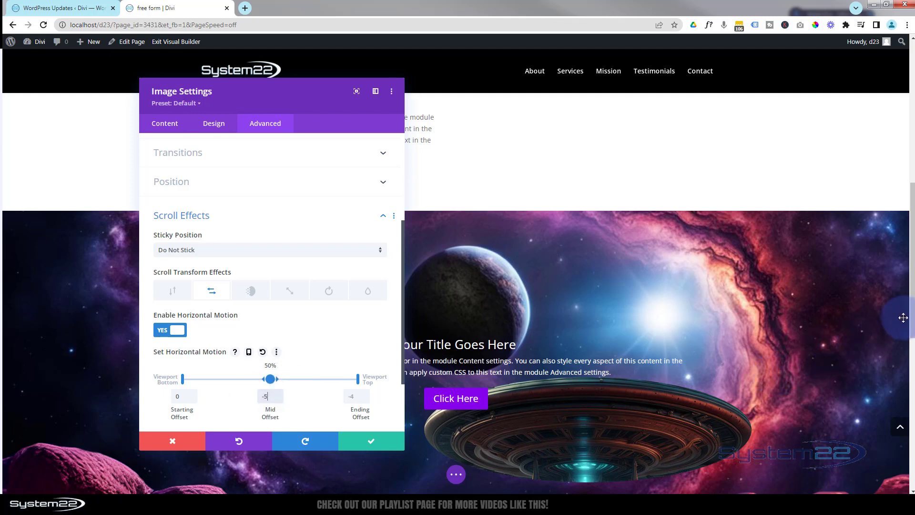
left_click_drag(911, 322, 912, 372)
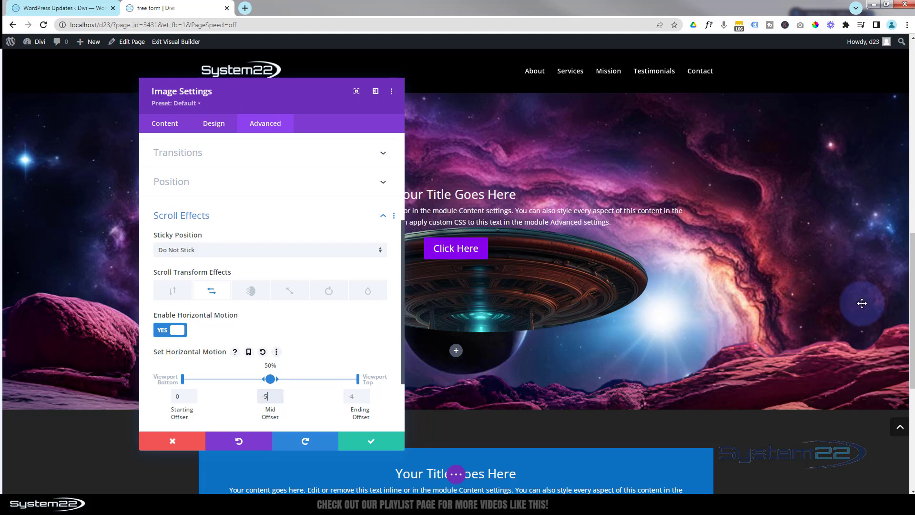
left_click_drag(911, 331, 912, 381)
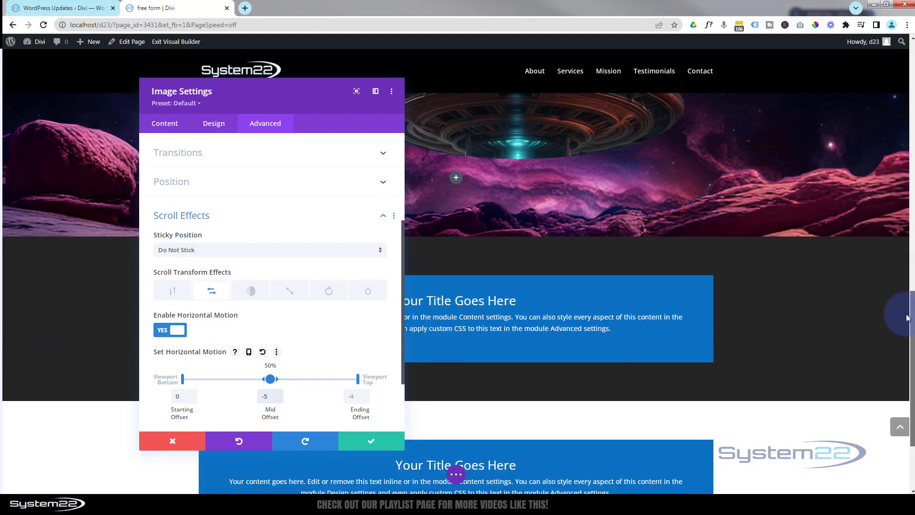
scroll(912, 329, "up", 3)
scroll(912, 338, "down", 2)
scroll(911, 348, "up", 2)
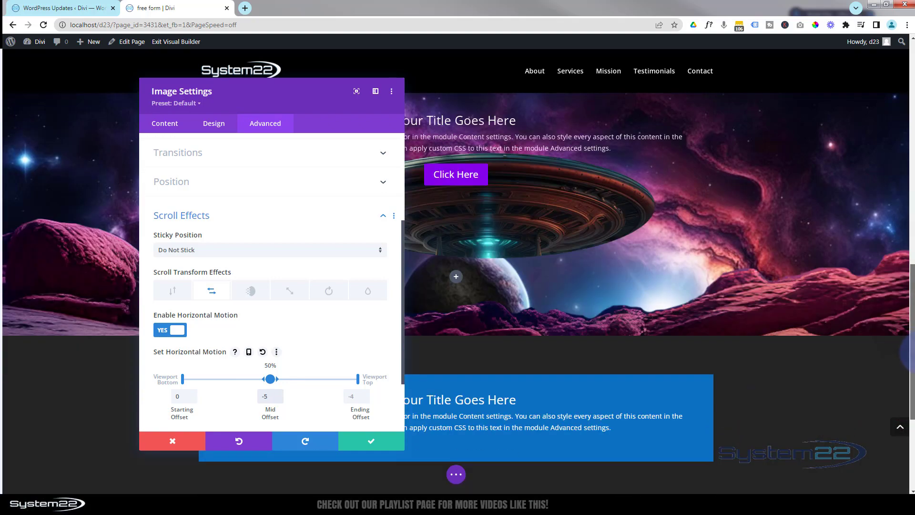
Try an ending offset of -15 for the UFO's horizontal motion and check where it travels while scrolling.
scroll(912, 363, "down", 3)
scroll(908, 365, "up", 3)
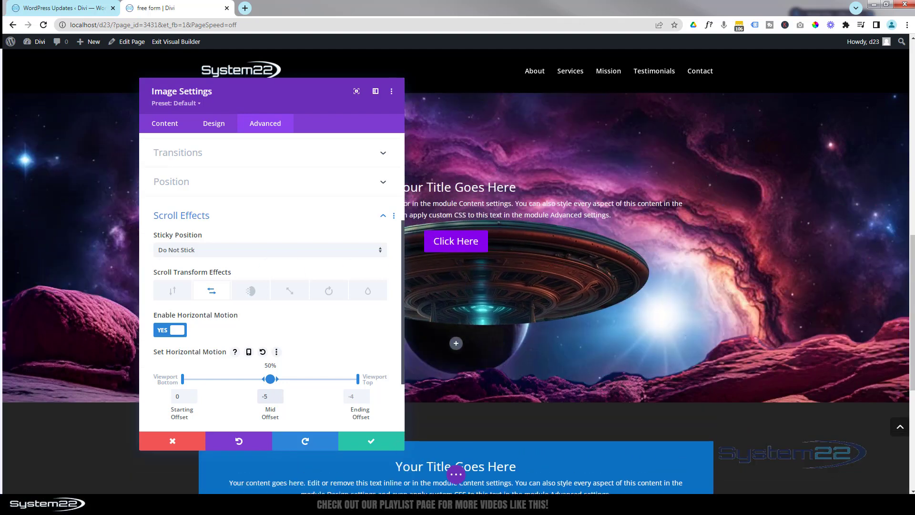
left_click(355, 397)
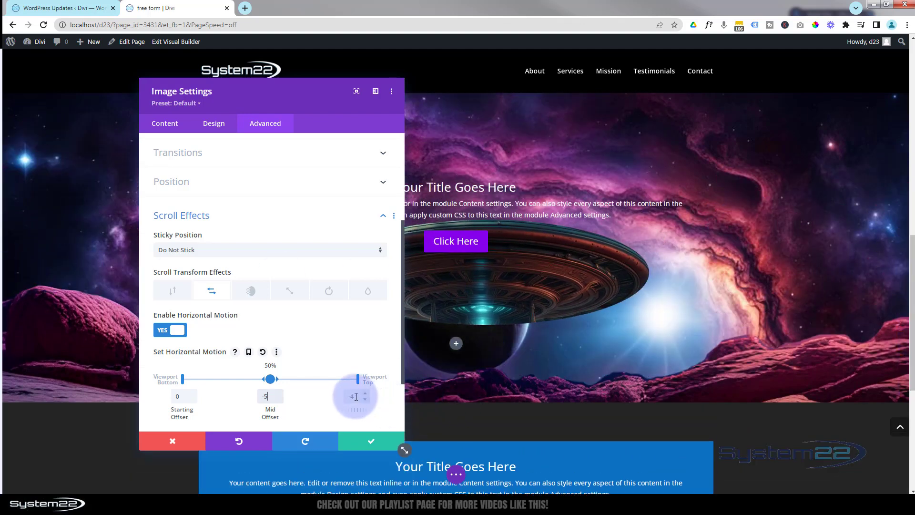
left_click(357, 396)
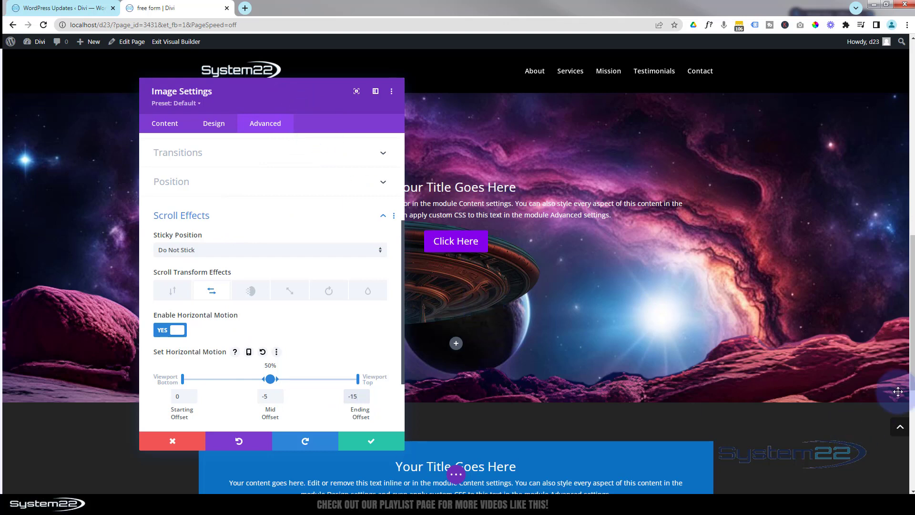
left_click_drag(911, 374, 911, 433)
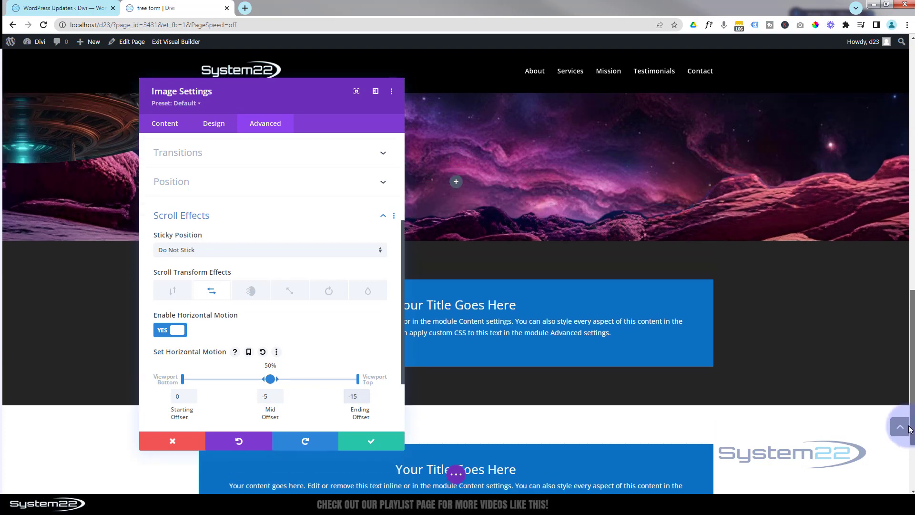
Set the horizontal motion's ending offset to -20 and check the UFO's travel while scrolling through the section.
left_click(340, 389)
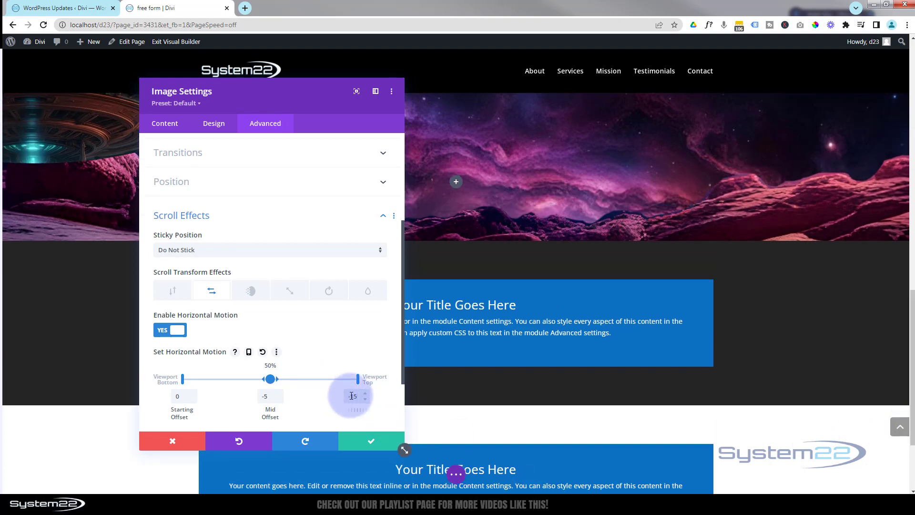
double_click(357, 396)
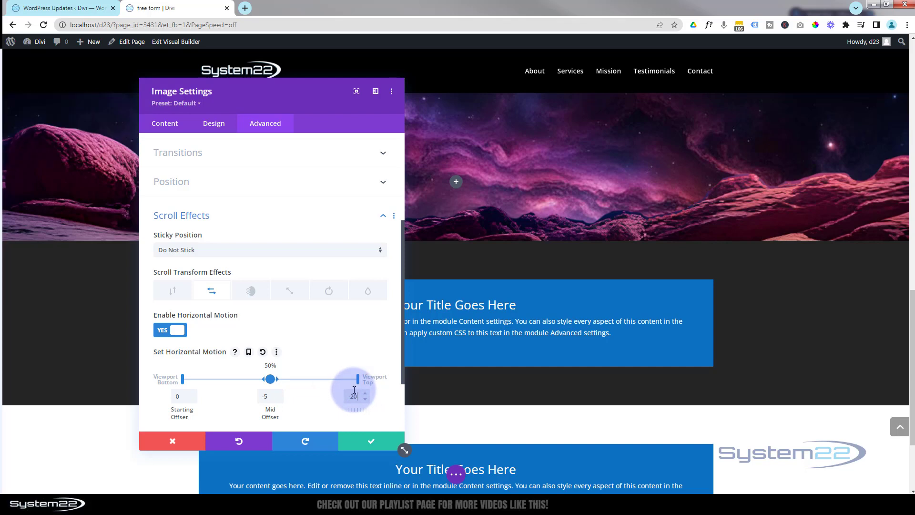
left_click(490, 330)
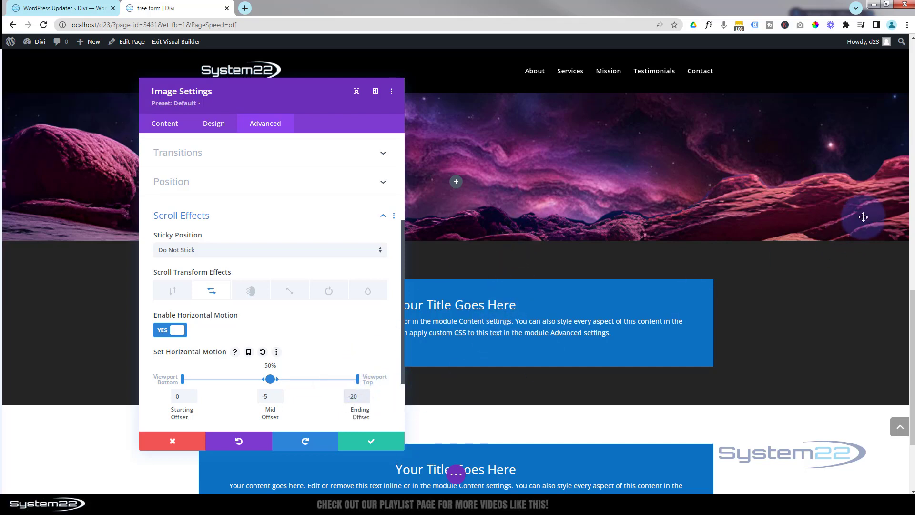
left_click_drag(909, 335, 829, 212)
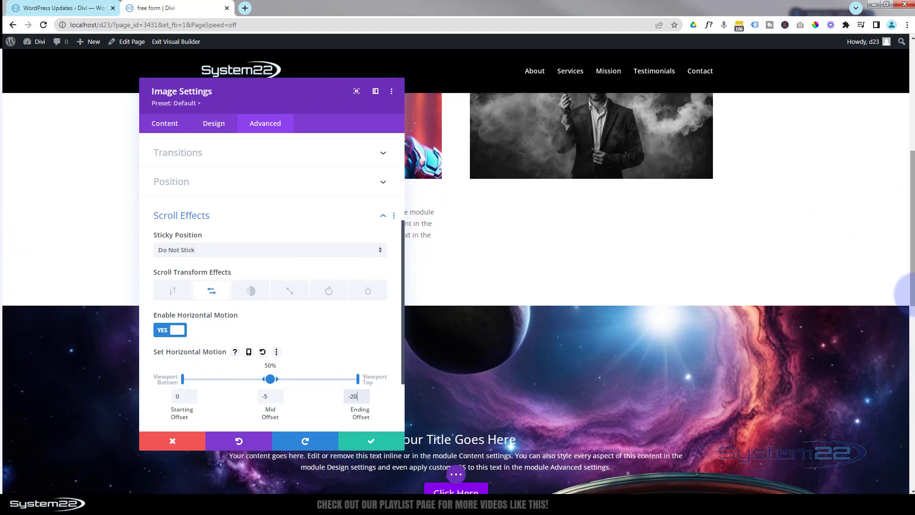
left_click_drag(914, 299, 912, 339)
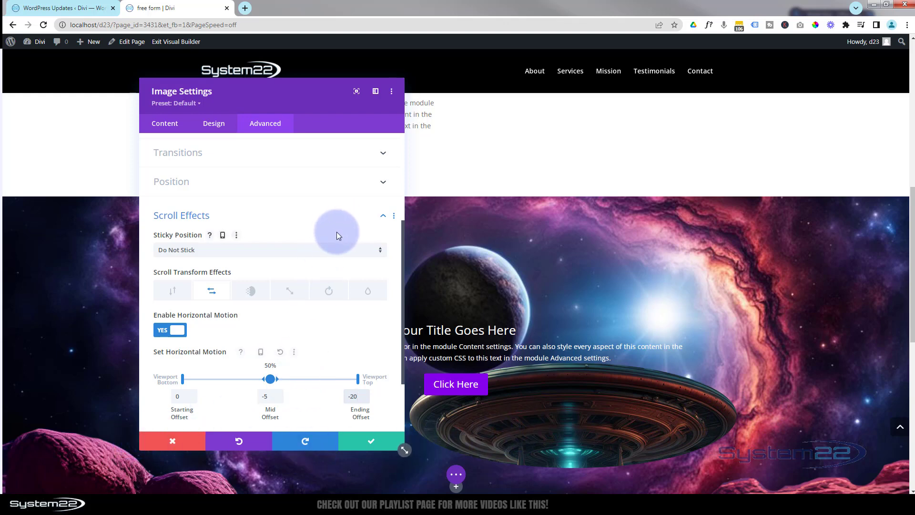
Enable scaling up and down for the UFO image with a 0% starting scale and check its growth while scrolling.
left_click(292, 292)
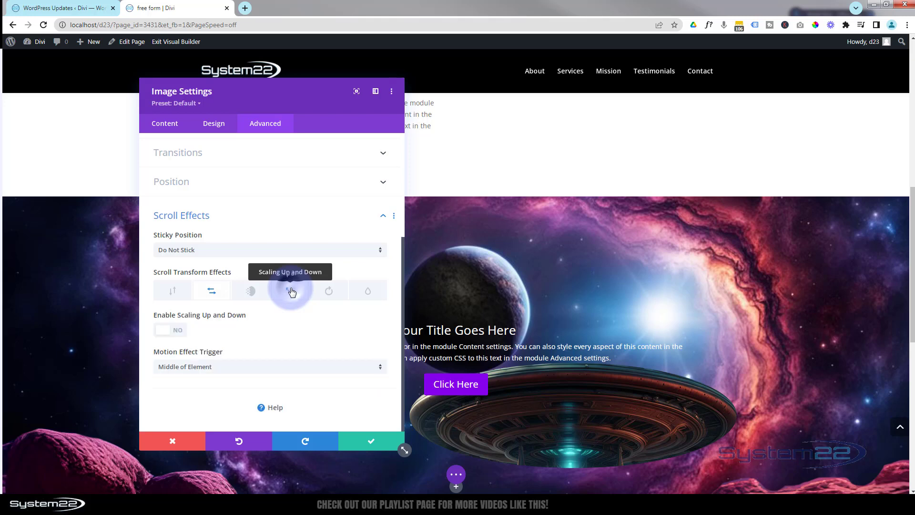
left_click(179, 333)
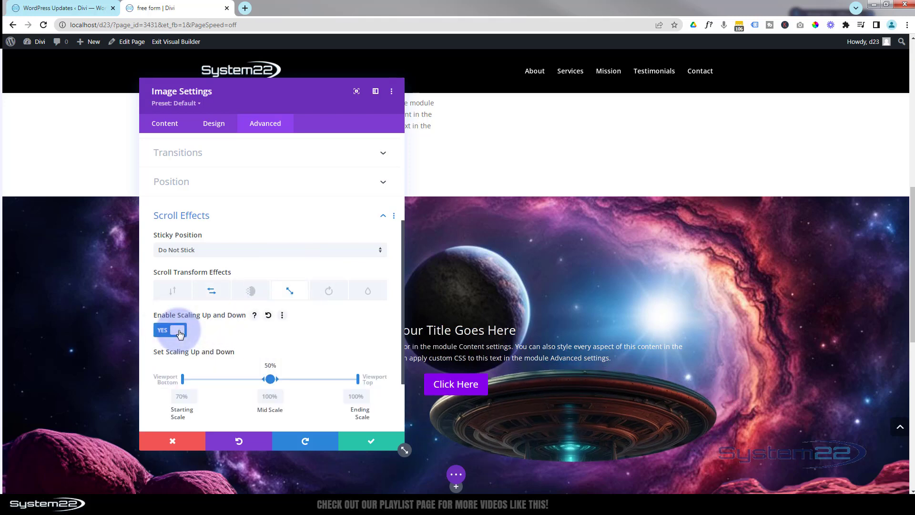
left_click(186, 399)
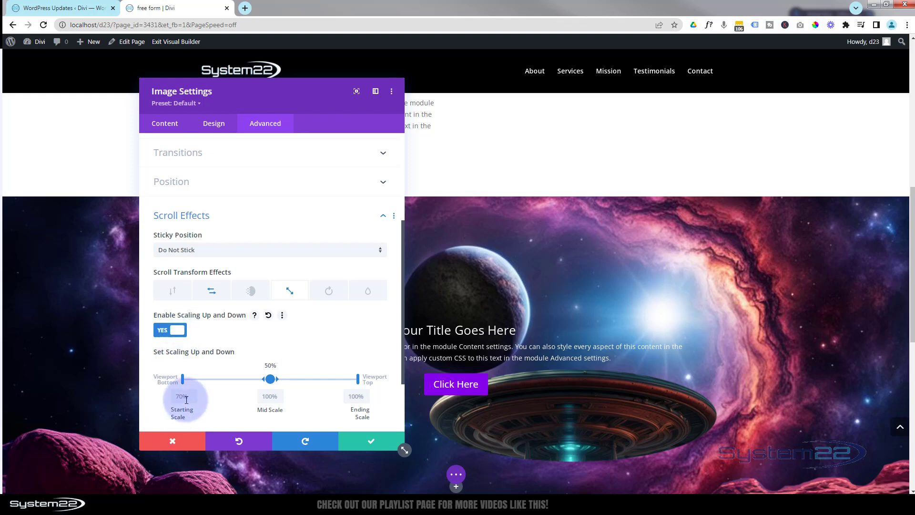
left_click(281, 361)
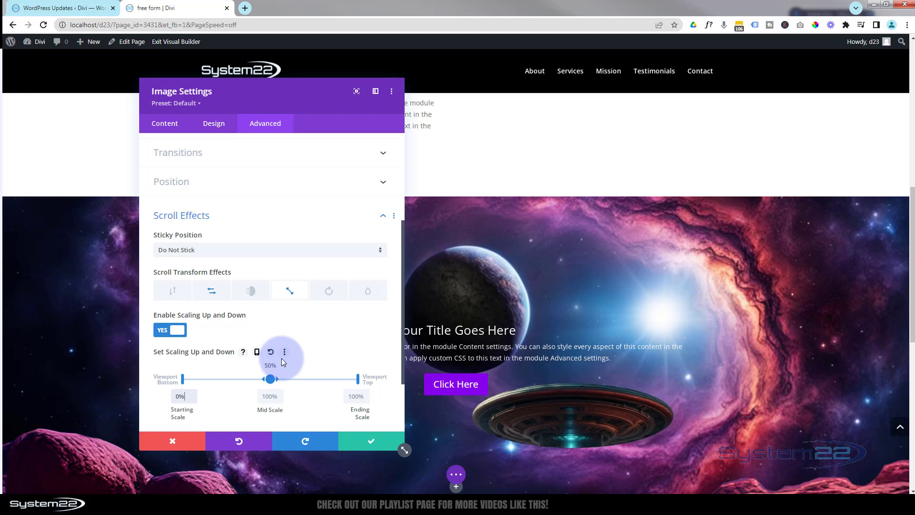
scroll(912, 311, "up", 1)
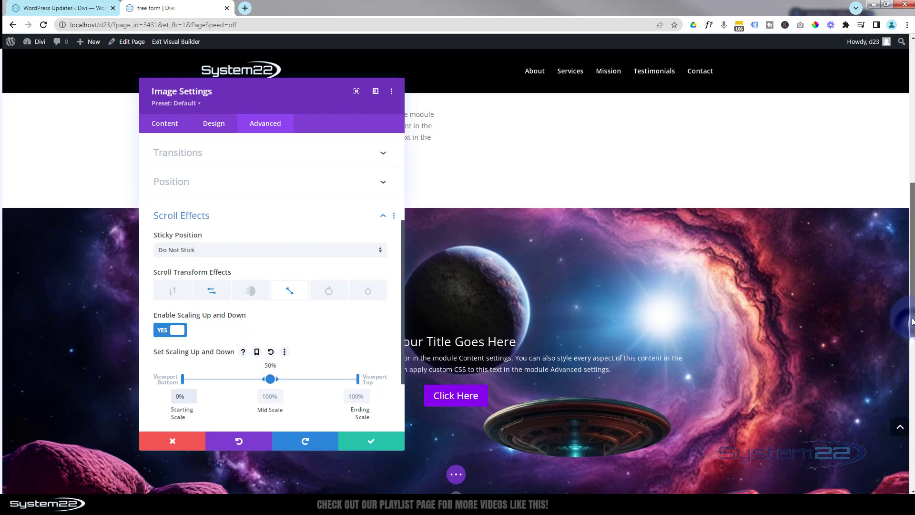
mouse_move(911, 311)
left_mouse_down()
mouse_move(908, 280)
mouse_move(913, 418)
mouse_move(913, 320)
left_mouse_up()
scroll(911, 289, "down", 4)
scroll(908, 290, "up", 3)
Set the UFO's mid scale to 30% and check its size as the section scrolls into view.
left_click(286, 404)
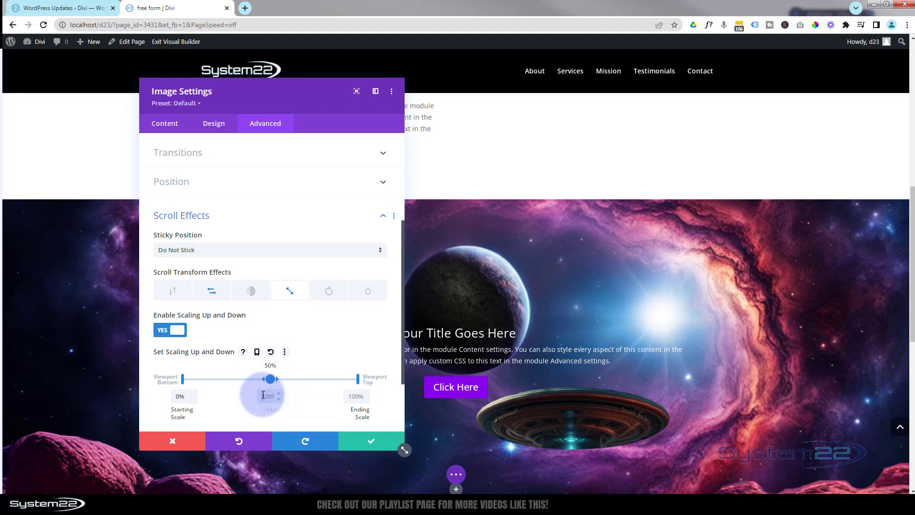
type("50")
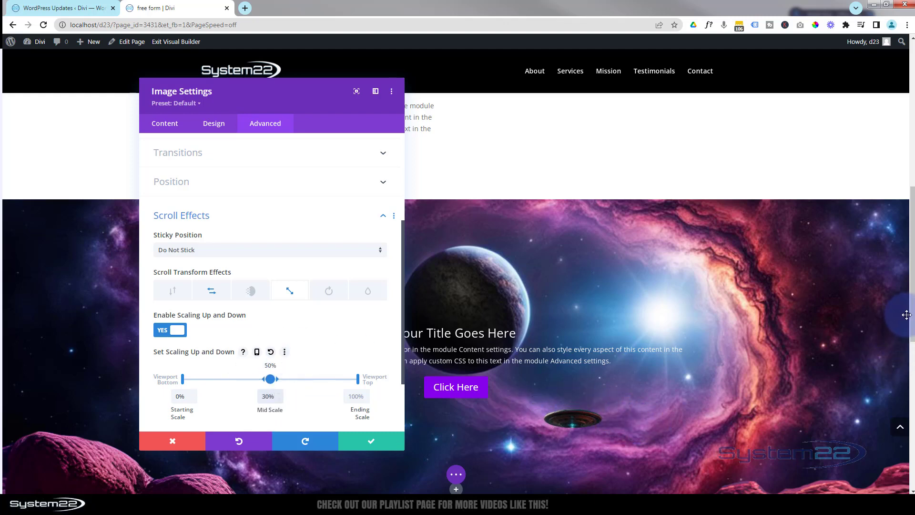
left_click_drag(912, 326, 845, 317)
scroll(844, 305, "up", 1)
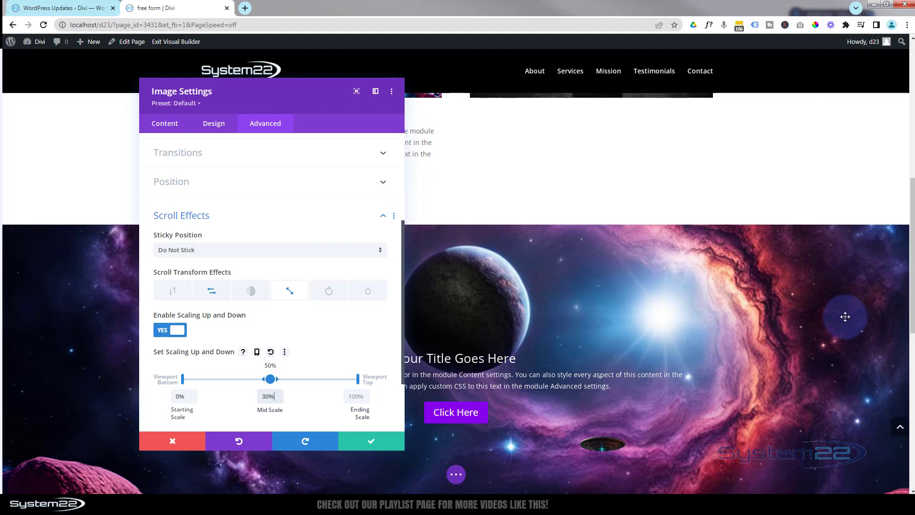
Enable the fading in and out scroll effect for the UFO image and check how it fades in while scrolling.
left_click(254, 294)
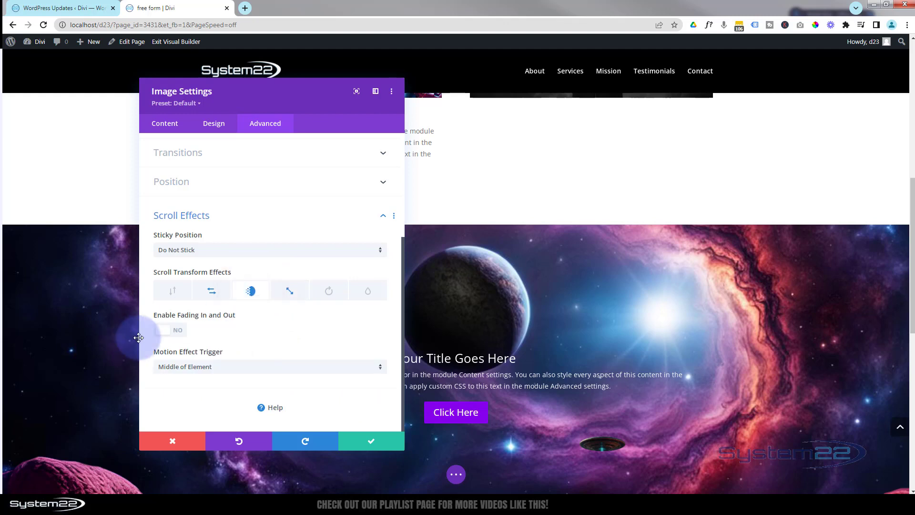
left_click(169, 332)
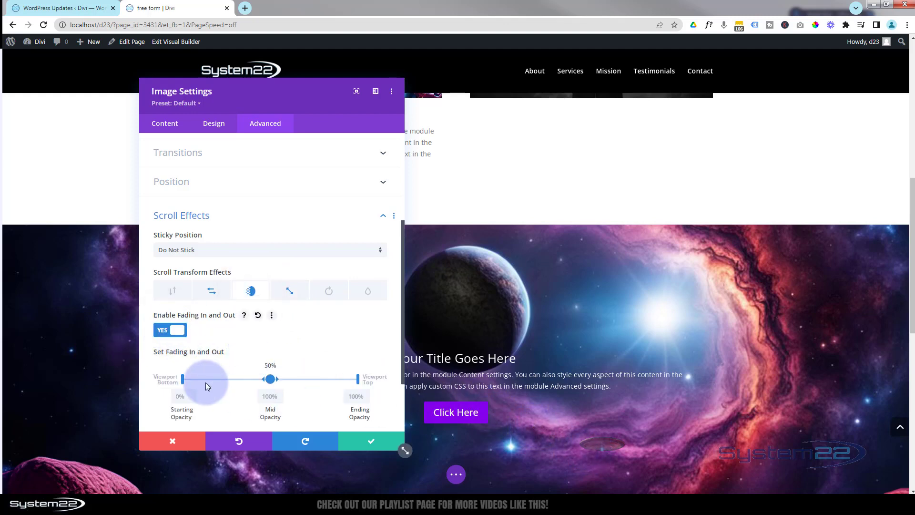
left_click(181, 398)
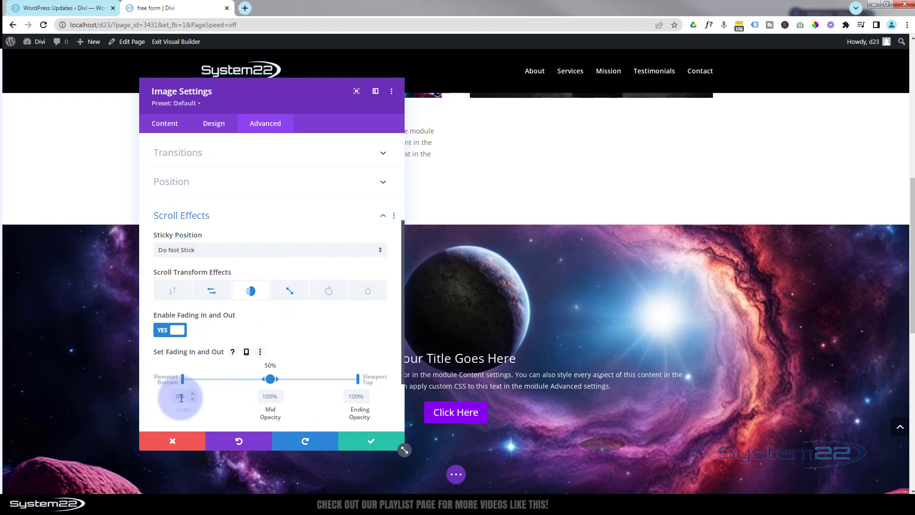
left_click(266, 391)
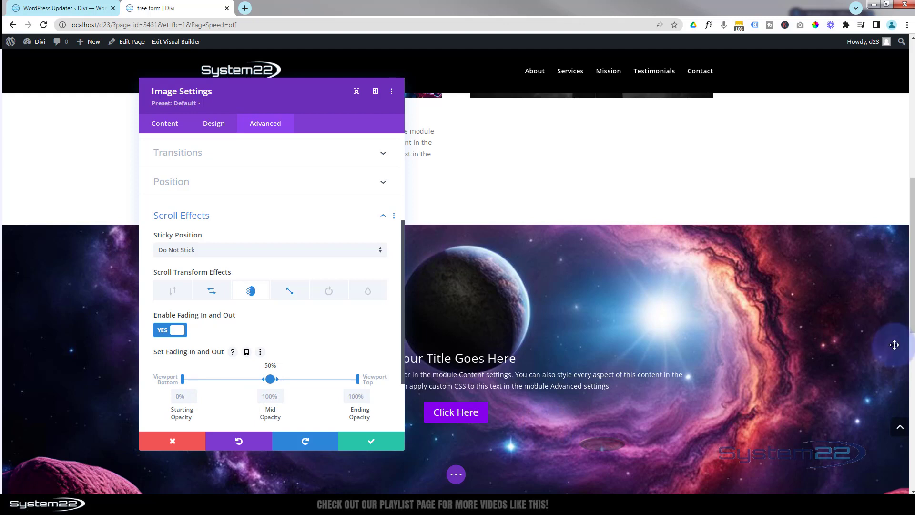
scroll(912, 328, "down", 1)
scroll(912, 328, "down", 1)
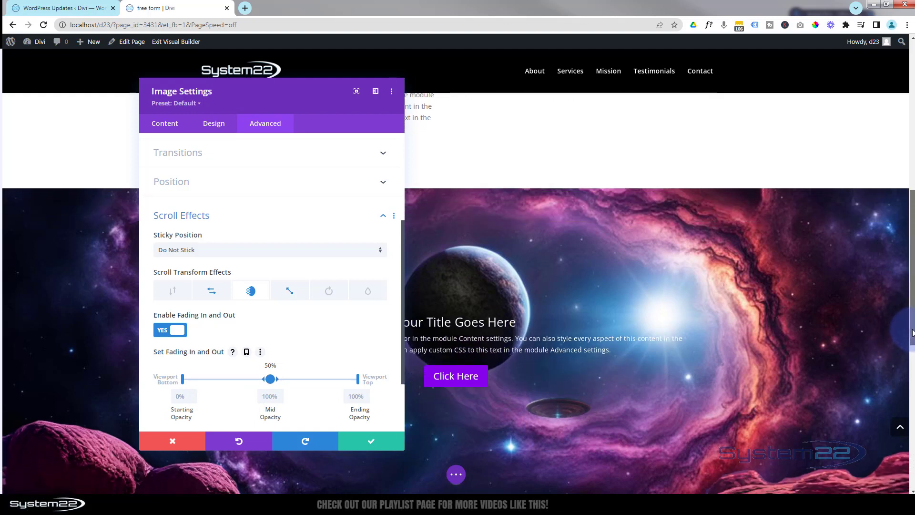
scroll(913, 330, "down", 1)
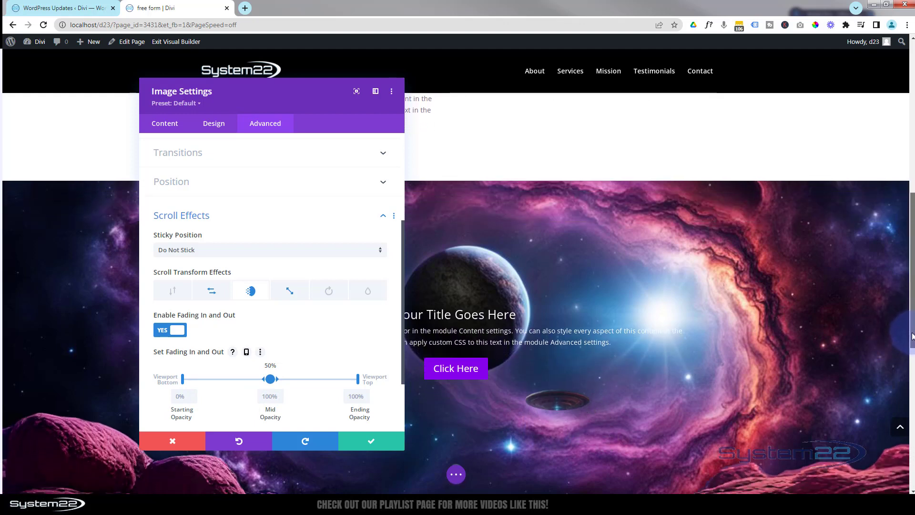
Shift the fading effect's mid opacity point to 20% of the viewport.
left_click(167, 429)
left_click(267, 368)
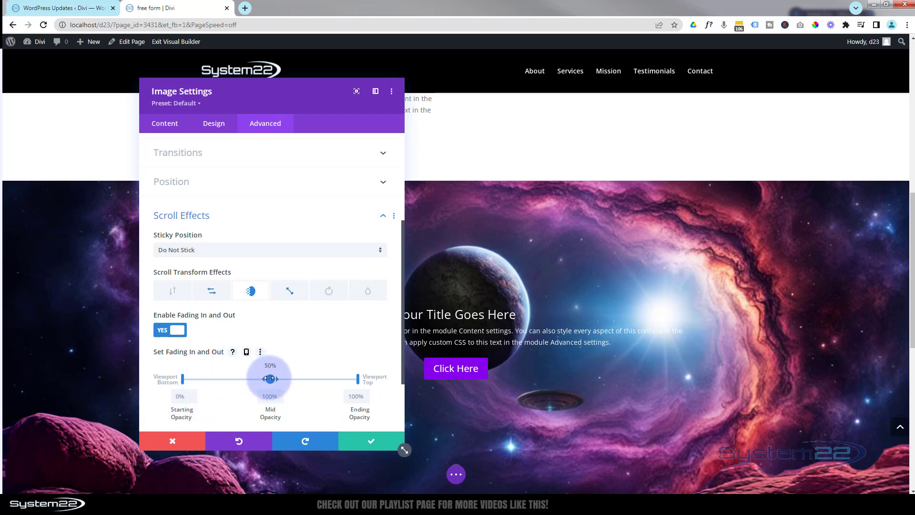
left_click_drag(270, 378, 230, 379)
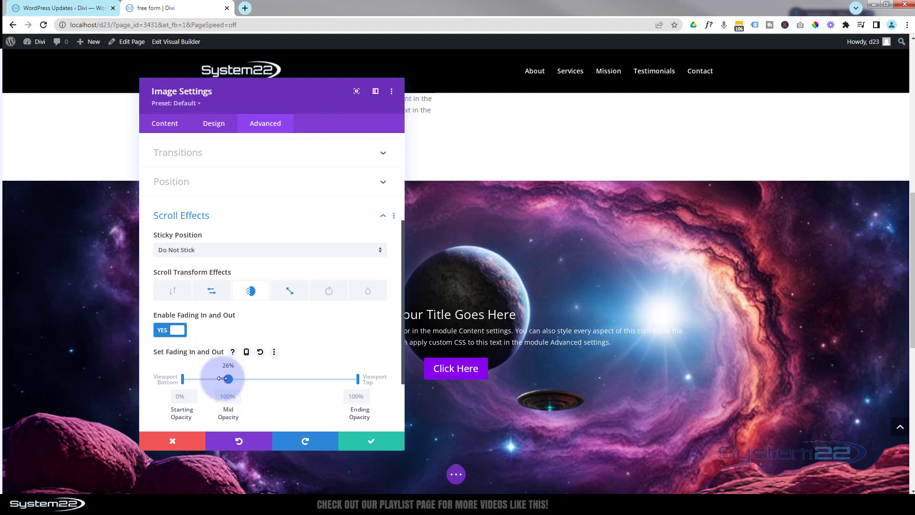
left_click_drag(222, 378, 213, 379)
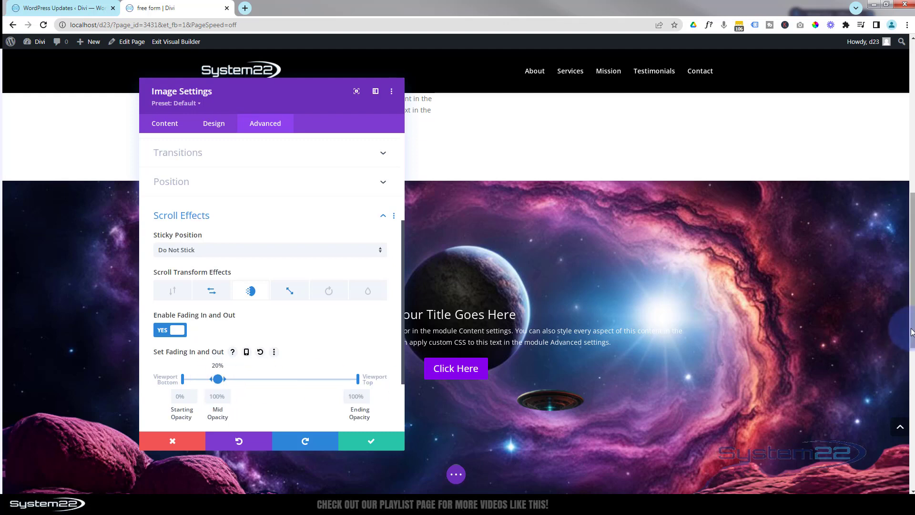
Check how the UFO fades in, grows and travels across the section while scrolling, and save the image settings.
scroll(913, 332, "down", 3)
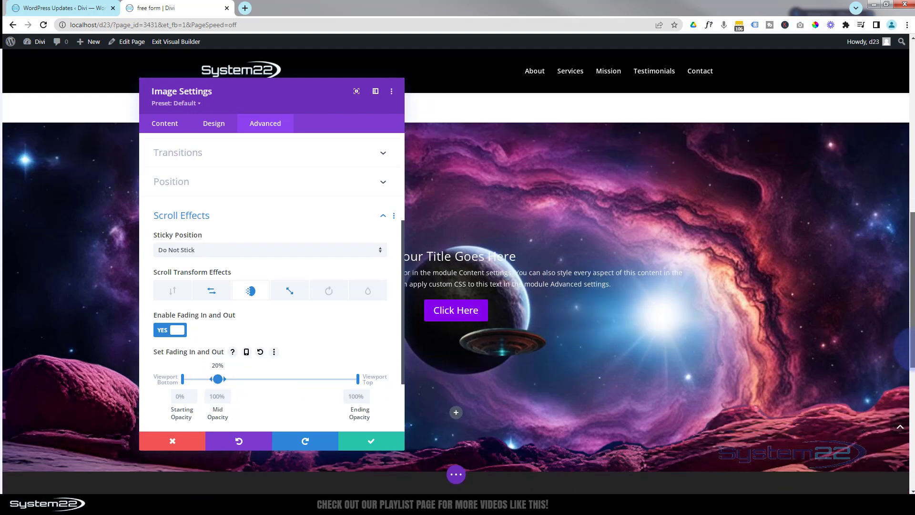
scroll(913, 333, "up", 2)
scroll(913, 332, "up", 3)
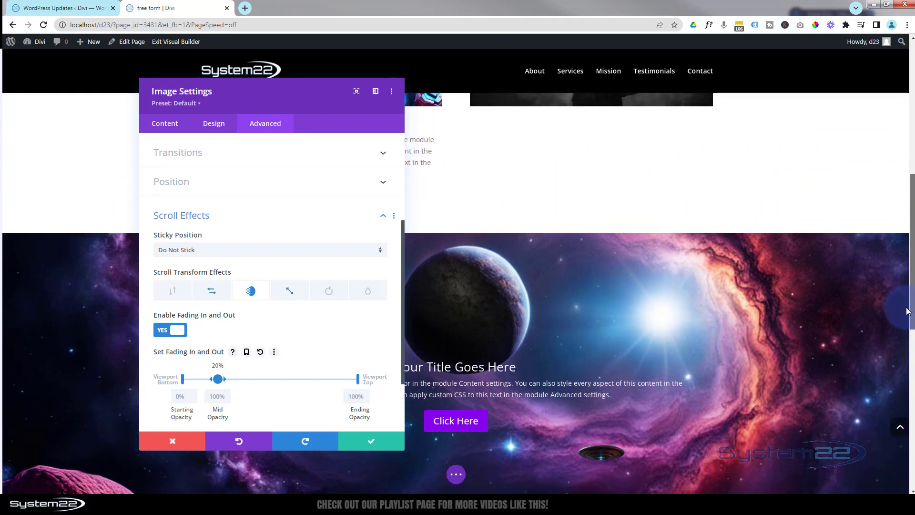
scroll(903, 314, "down", 3)
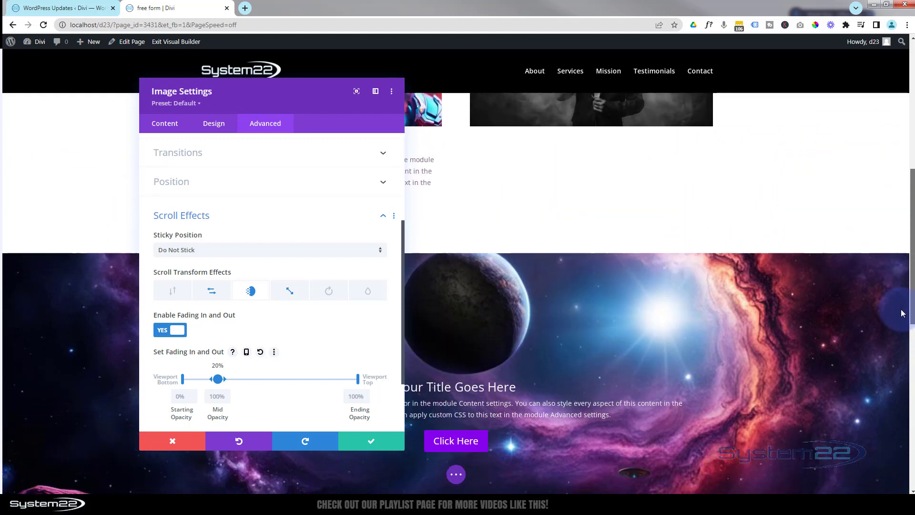
left_click_drag(906, 332, 911, 365)
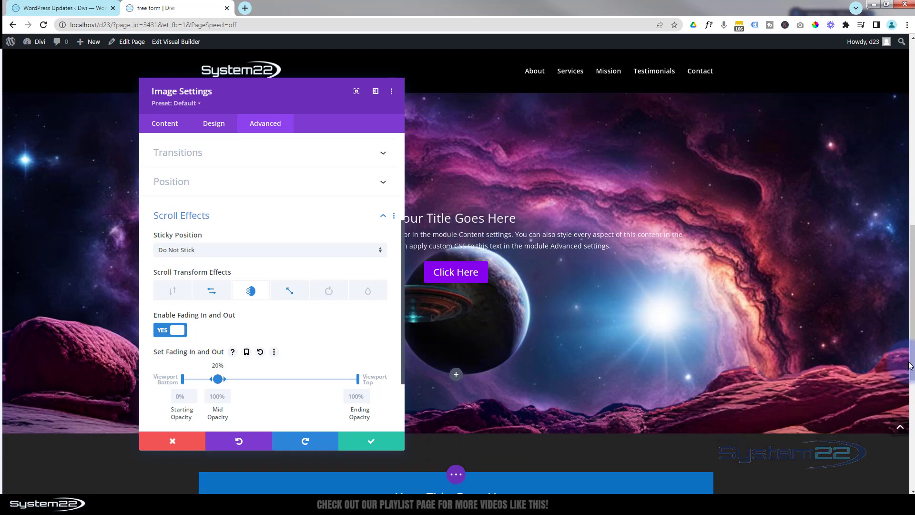
scroll(912, 342, "down", 2)
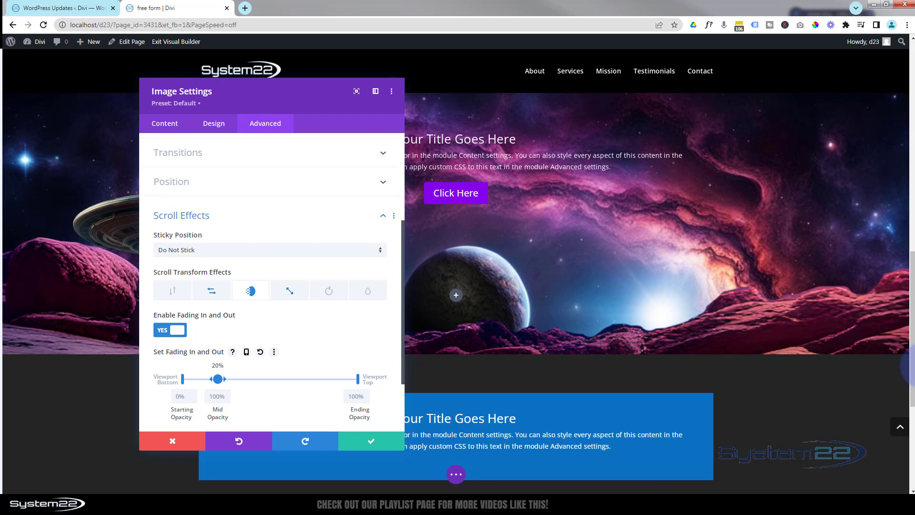
left_click(372, 444)
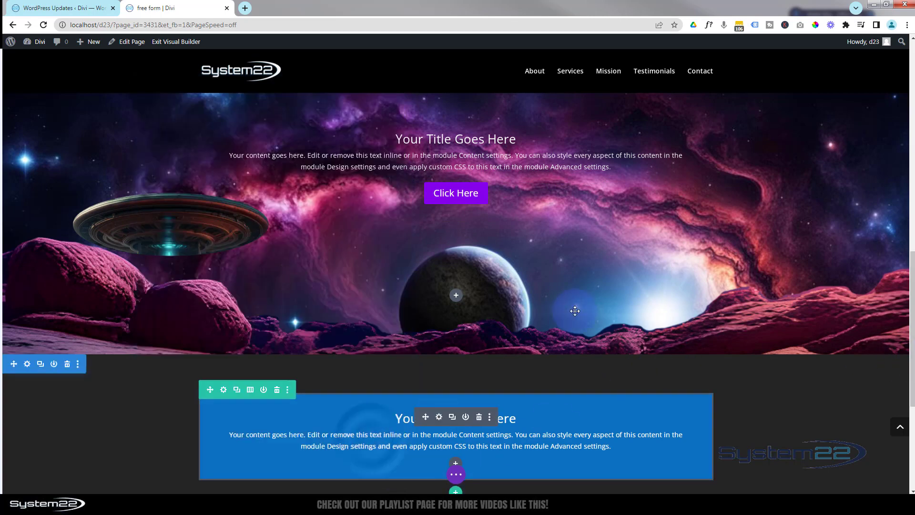
Set the space section's horizontal and vertical overflow to Hidden and save the section settings.
scroll(579, 308, "up", 2)
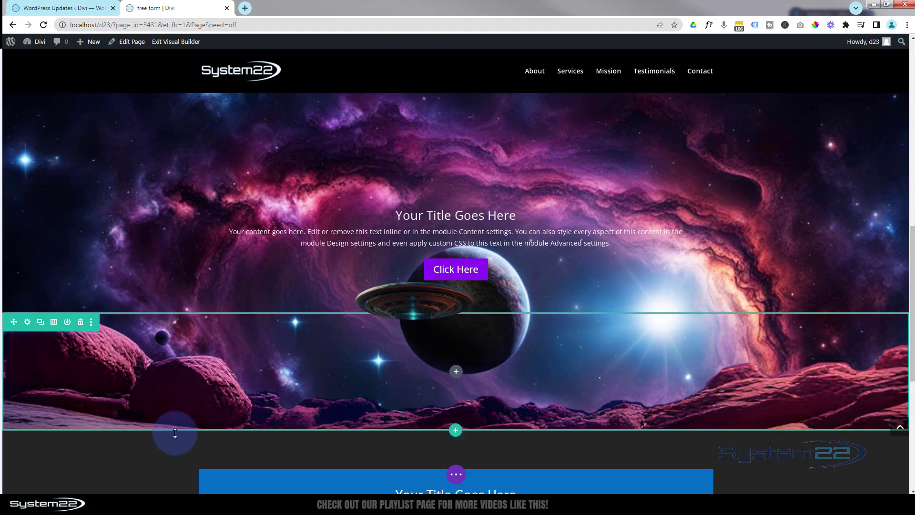
scroll(266, 380, "up", 1)
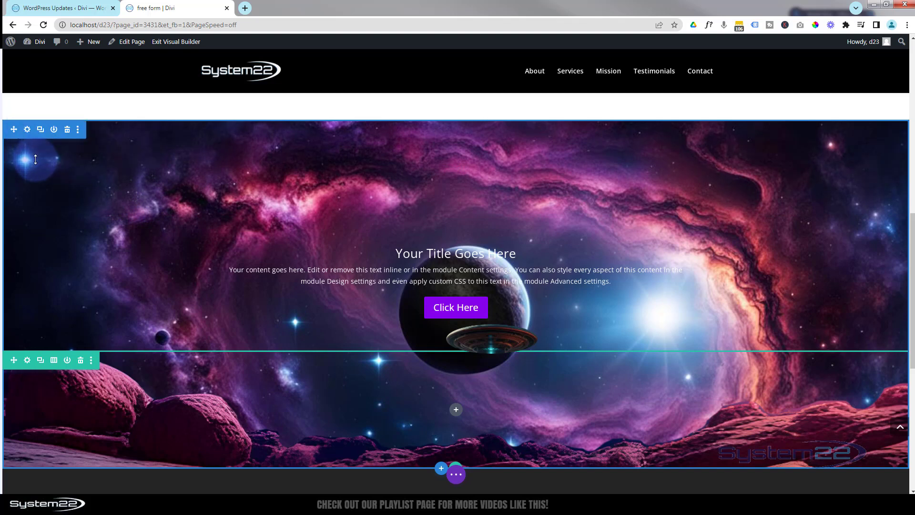
left_click(27, 134)
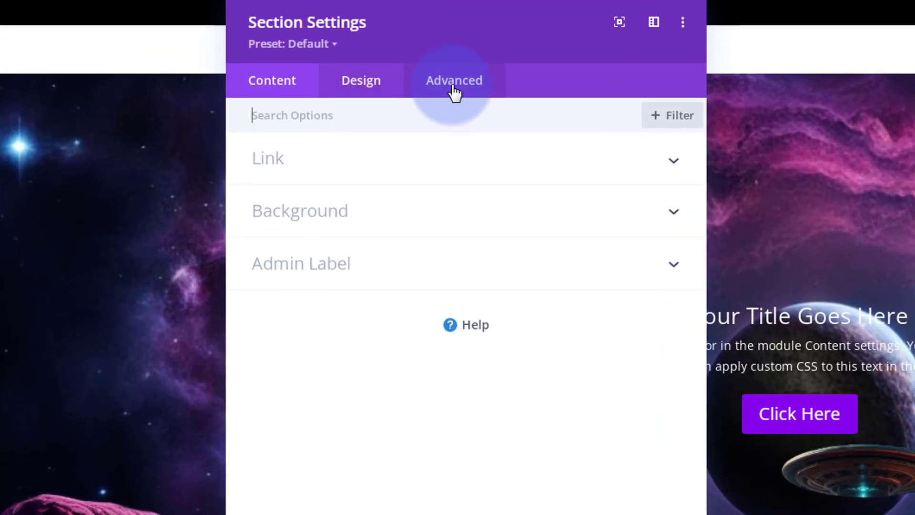
left_click(265, 127)
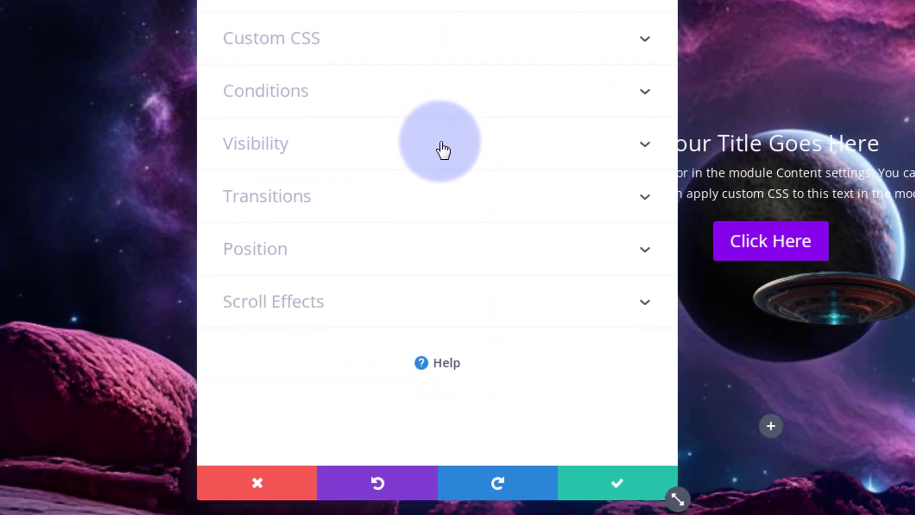
left_click(472, 323)
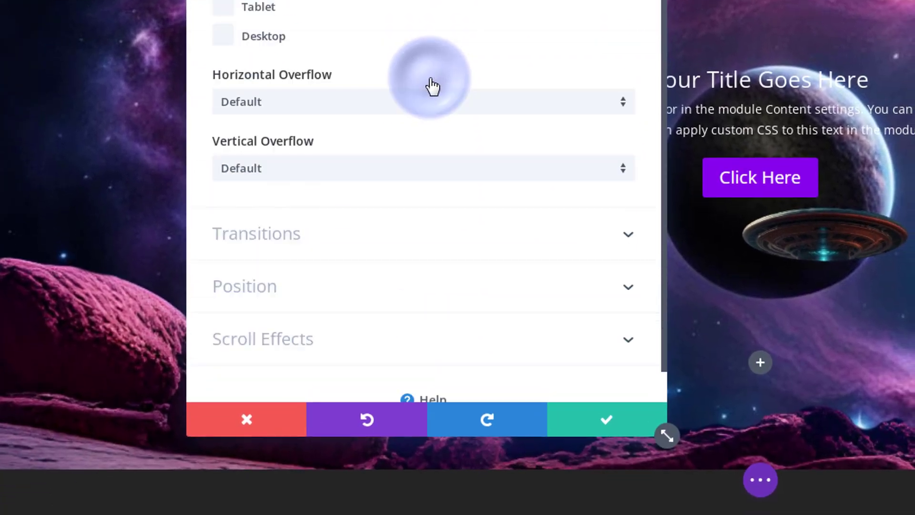
scroll(432, 86, "down", 1)
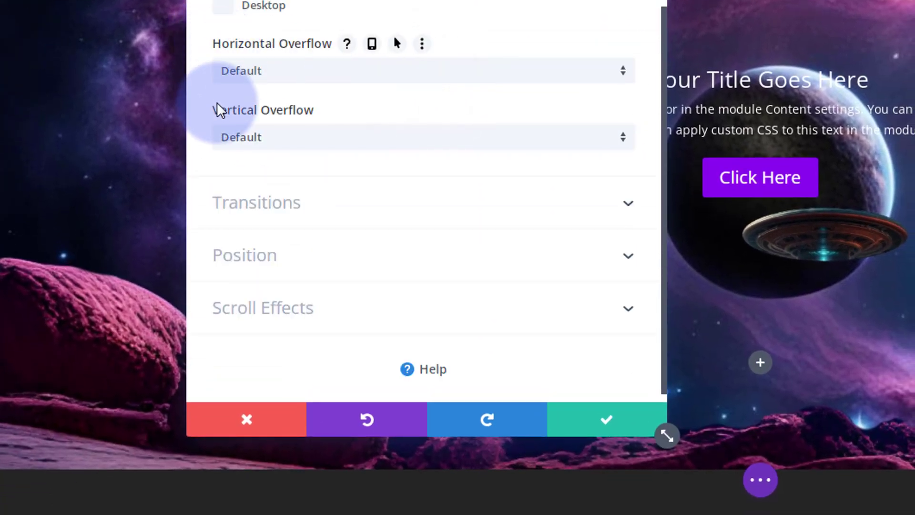
left_click(299, 78)
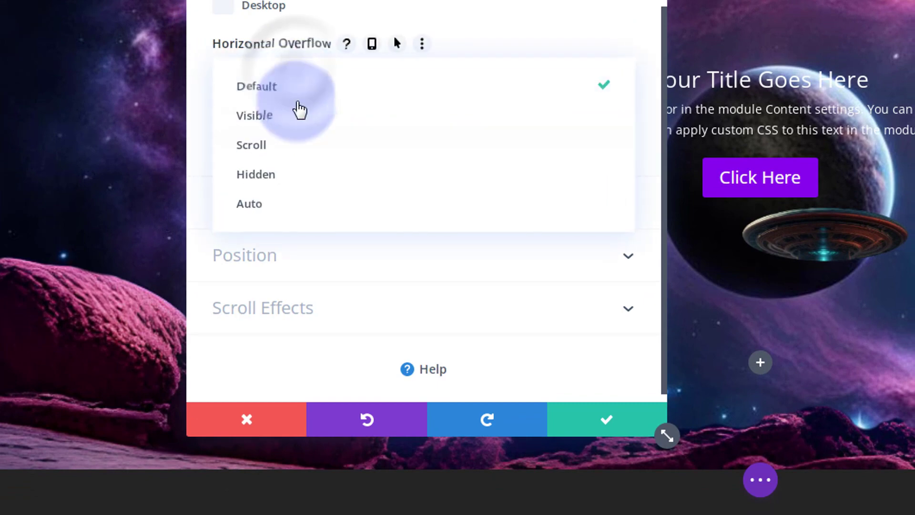
left_click(305, 180)
left_click(307, 140)
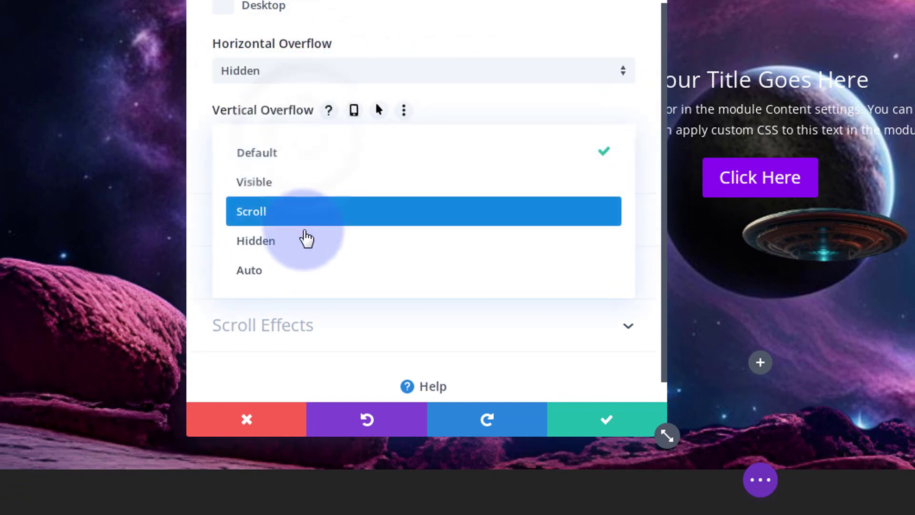
left_click(302, 246)
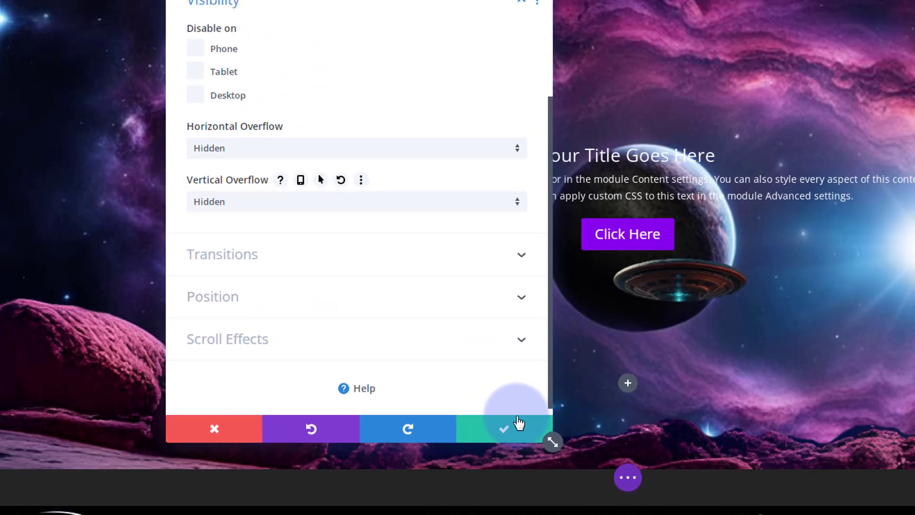
left_click(518, 423)
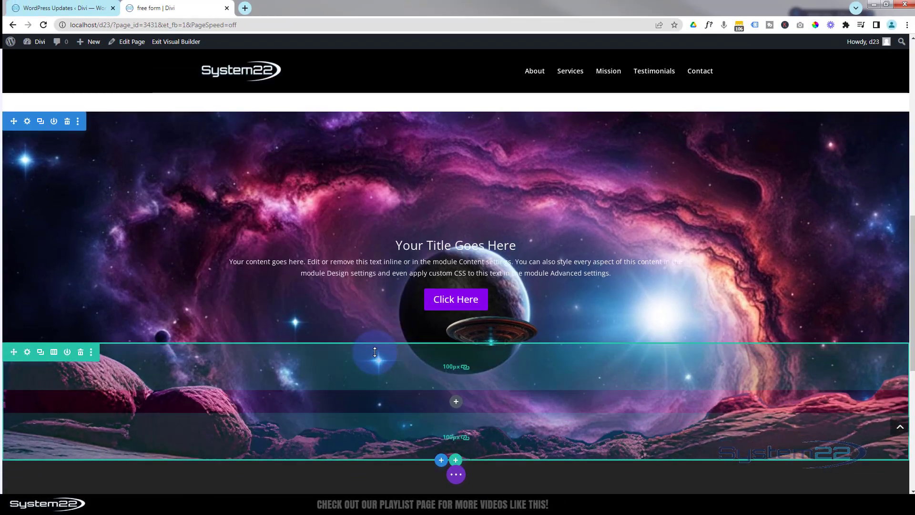
Enable the scaling up and down scroll effect for the rocky landscape row with a starting scale of 140%.
scroll(375, 351, "down", 2)
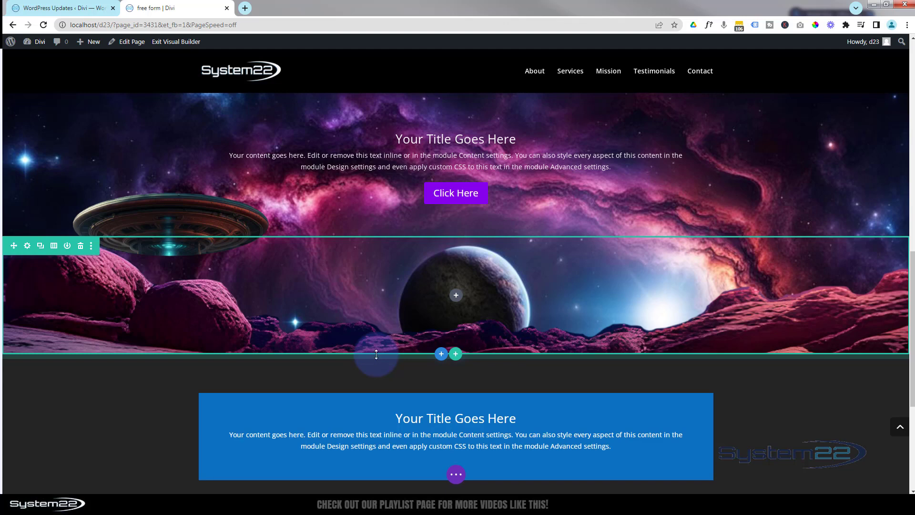
left_click(27, 247)
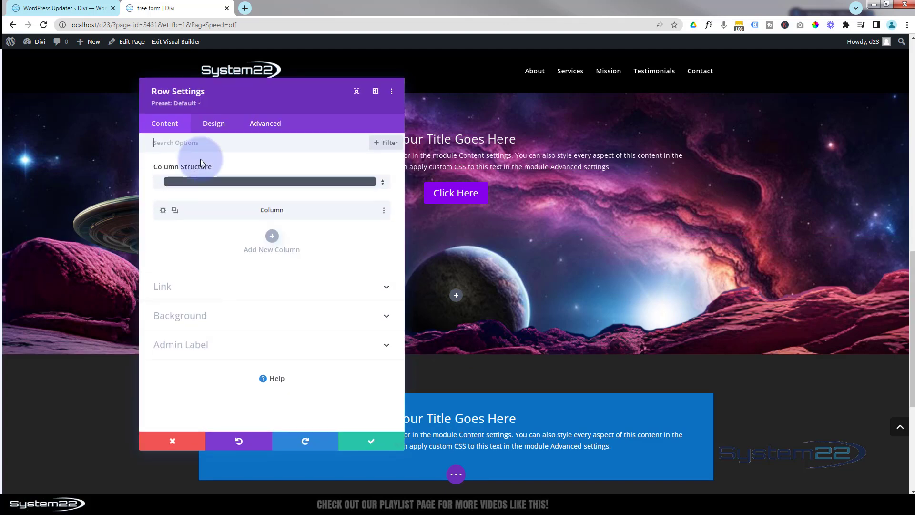
left_click(265, 124)
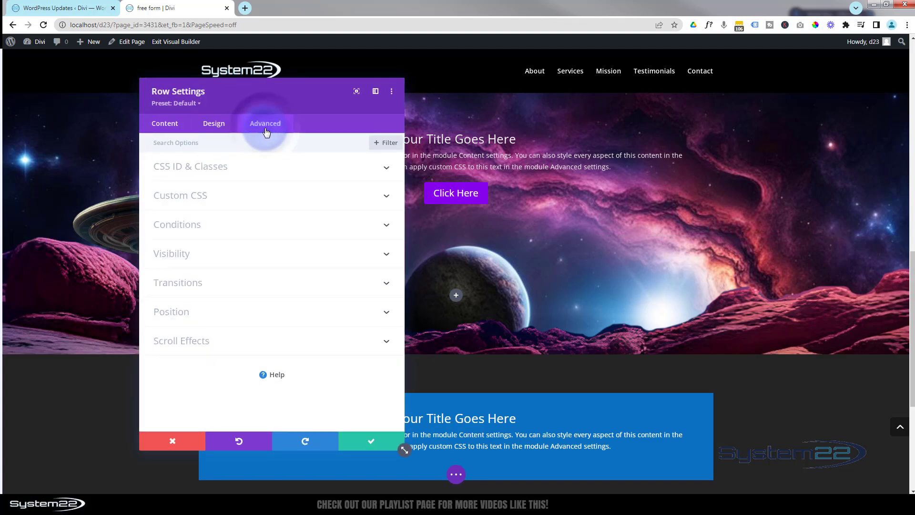
left_click(253, 341)
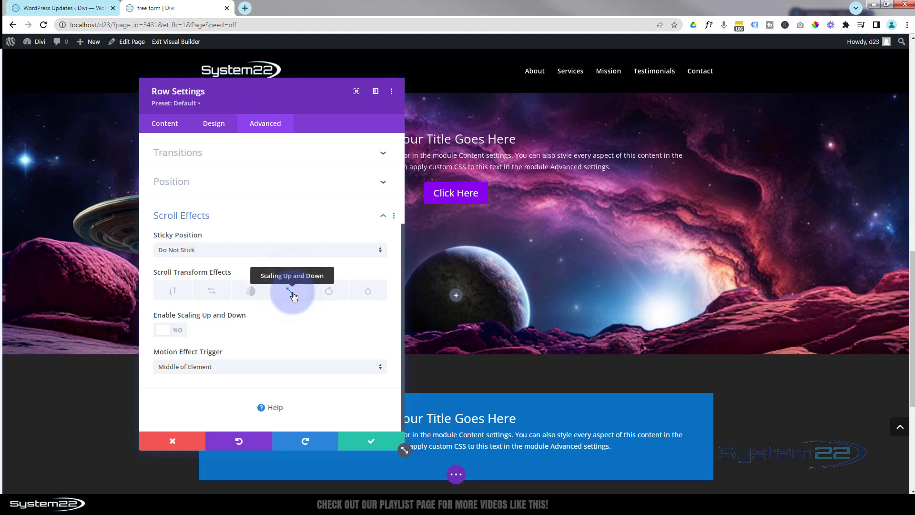
left_click(175, 330)
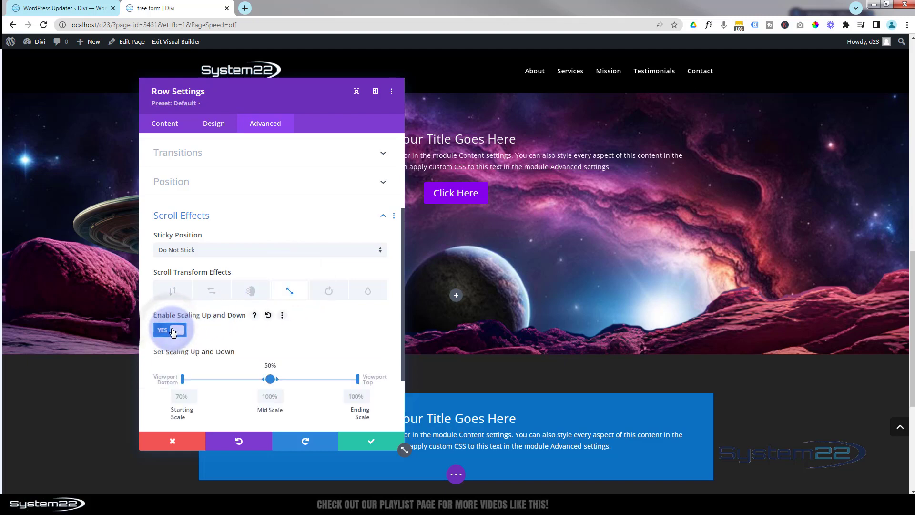
left_click(181, 398)
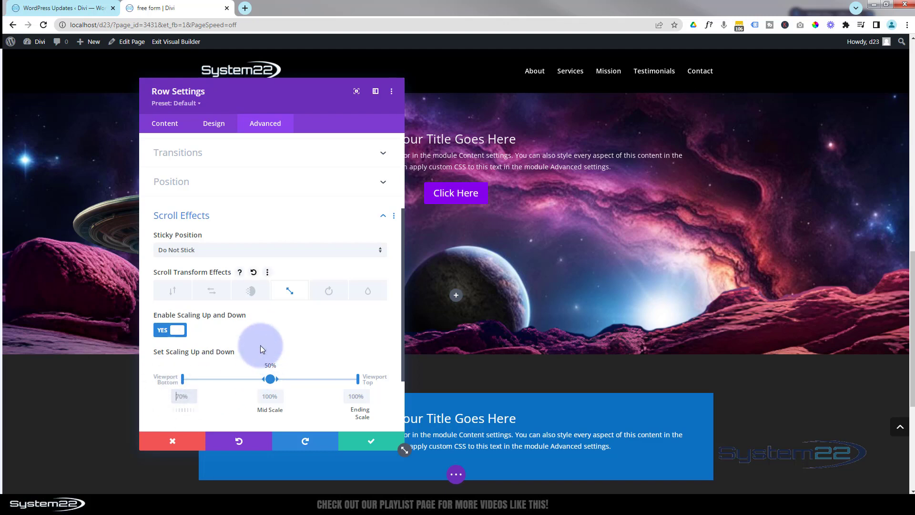
type("140%")
left_click(305, 346)
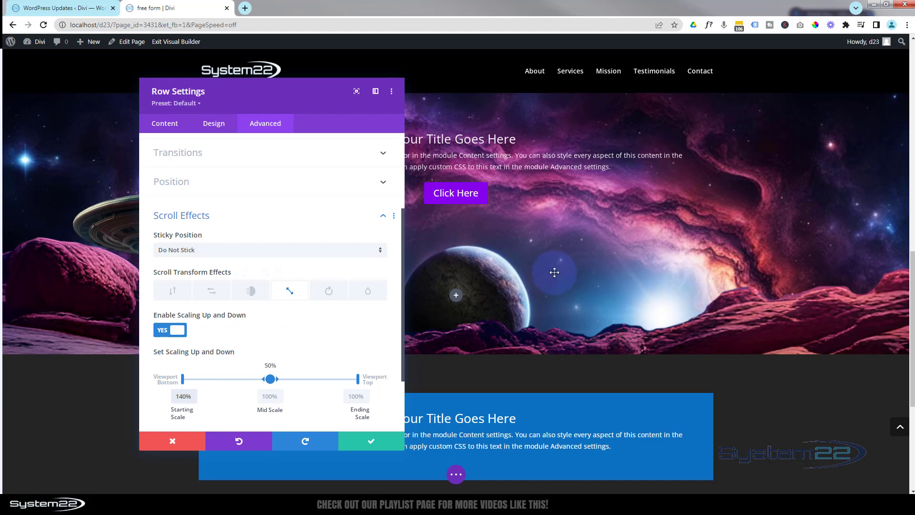
Check how the rocky landscape row scales as the section scrolls in and out of view.
scroll(554, 273, "up", 5)
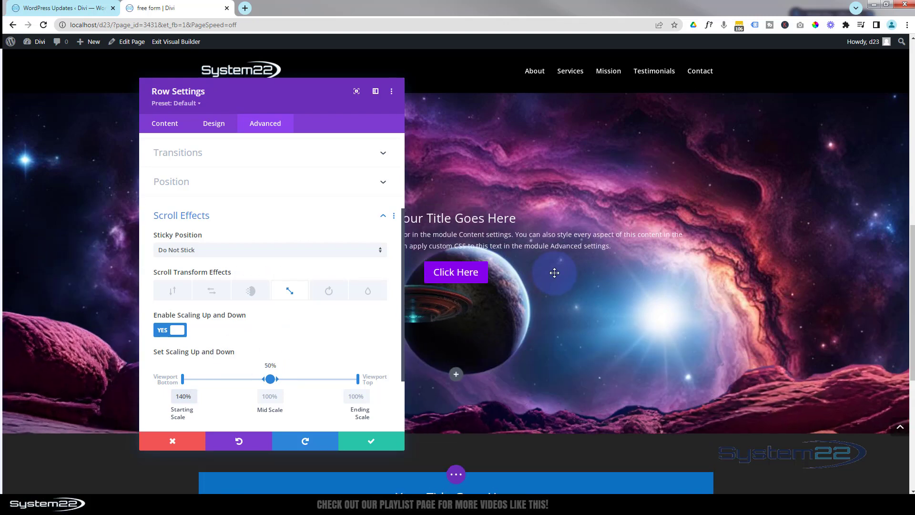
scroll(555, 272, "down", 2)
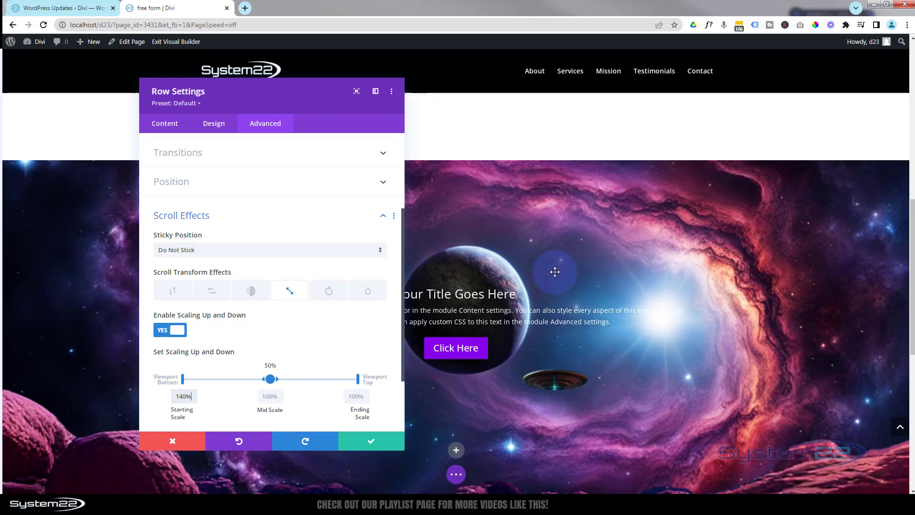
scroll(555, 273, "down", 3)
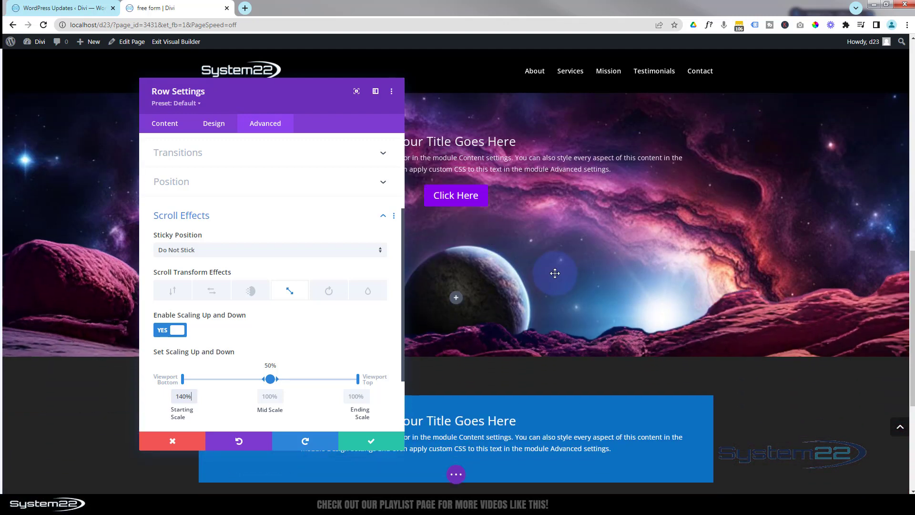
scroll(555, 273, "down", 3)
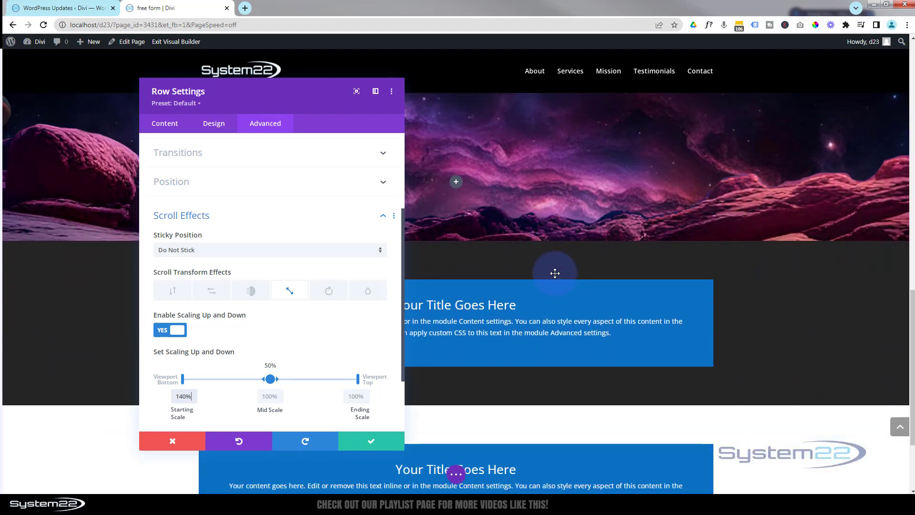
scroll(554, 273, "up", 5)
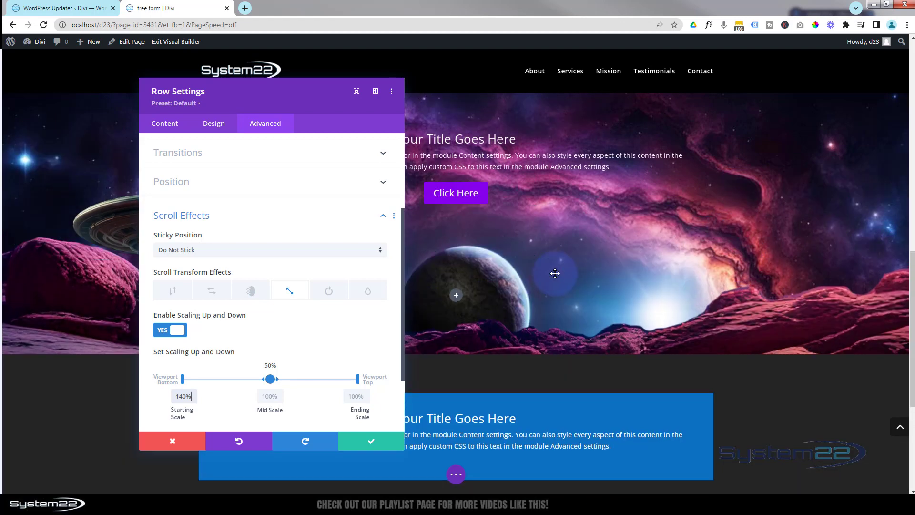
scroll(554, 272, "down", 3)
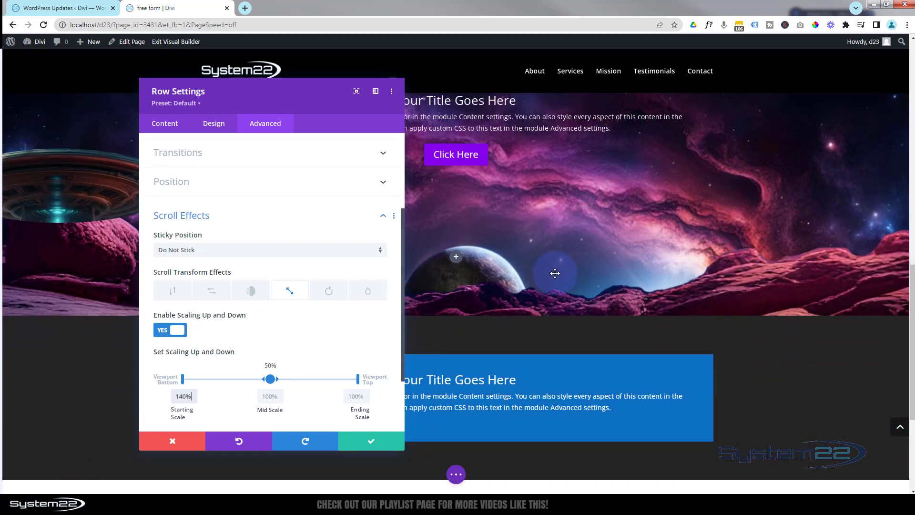
scroll(554, 273, "down", 1)
scroll(554, 273, "down", 1)
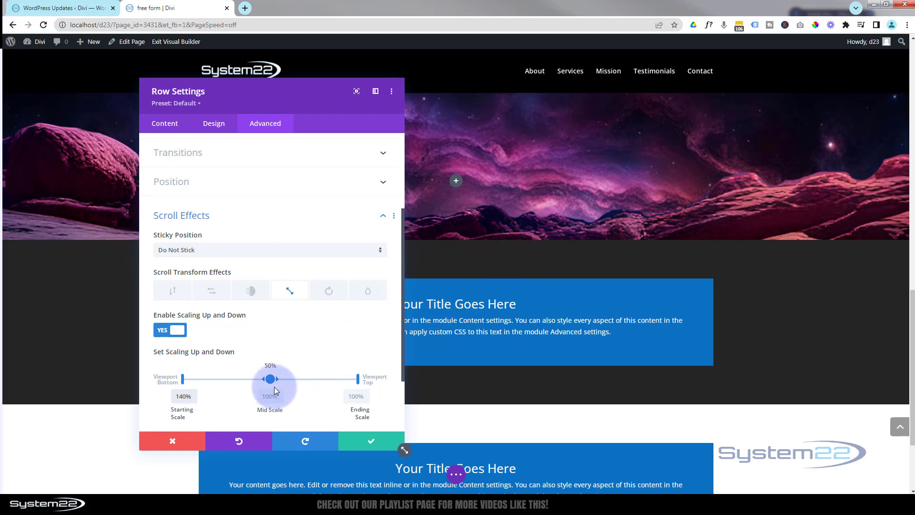
Shift the landscape row's mid scale point to 100% of the viewport and check how the rocks scale across the whole scroll.
left_click_drag(270, 379, 361, 381)
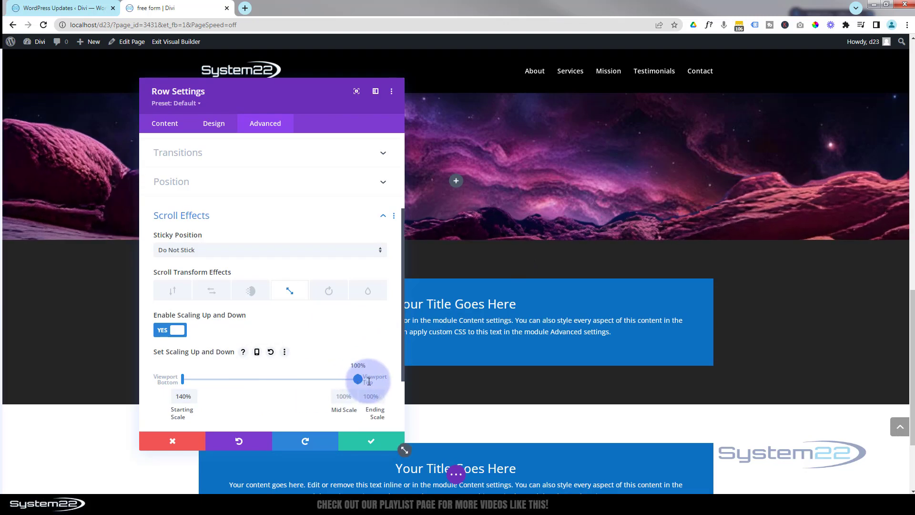
scroll(812, 280, "down", 2)
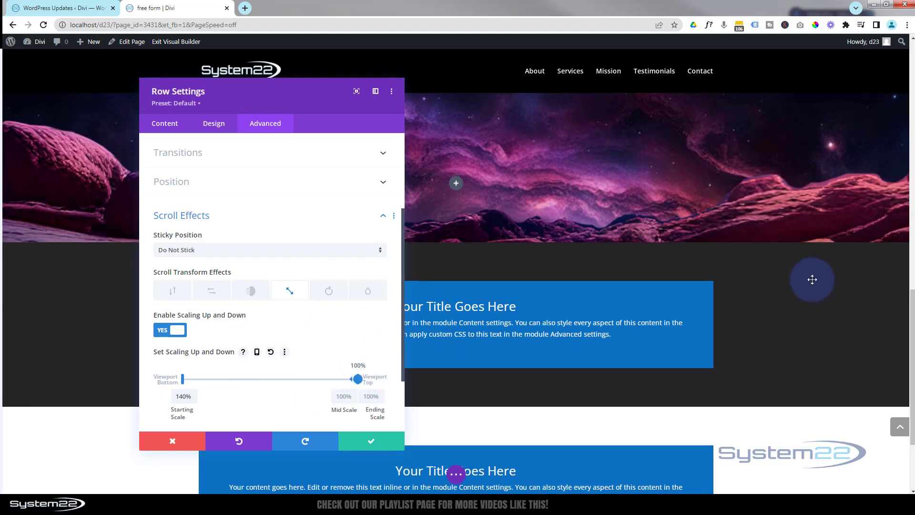
scroll(814, 278, "up", 5)
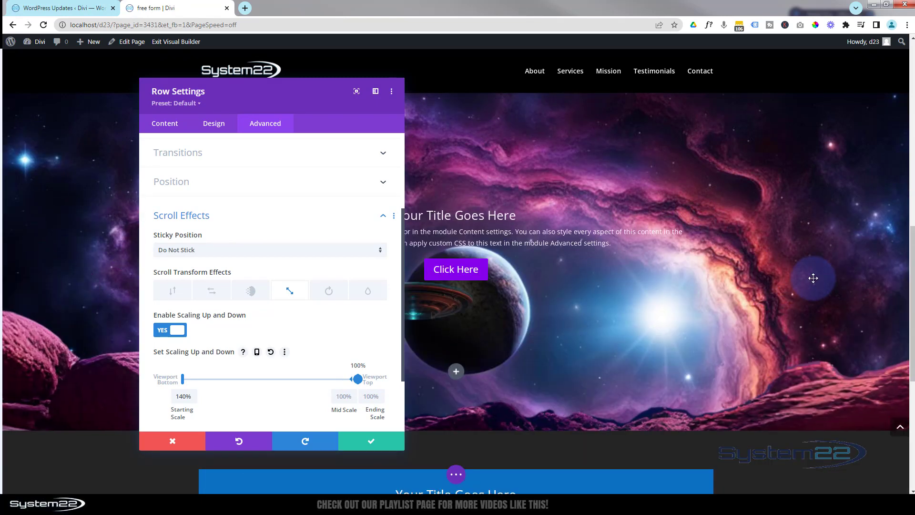
scroll(814, 277, "down", 5)
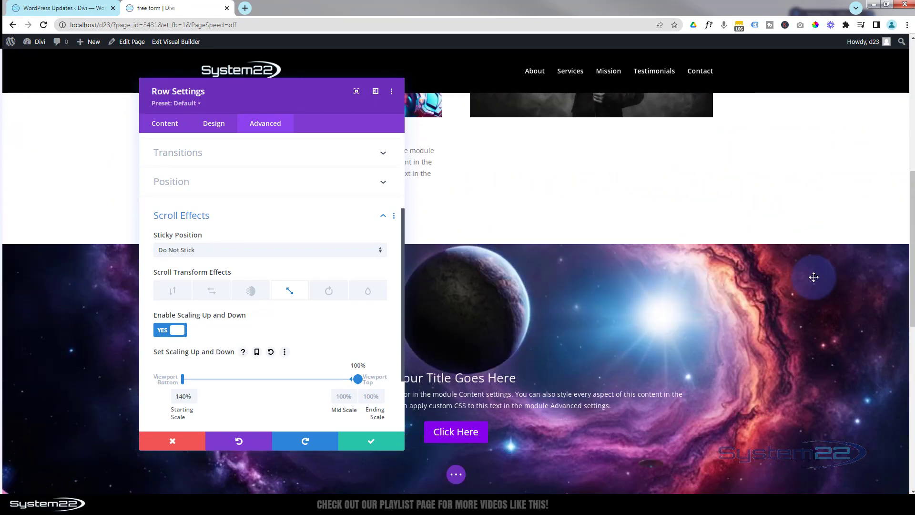
scroll(814, 277, "down", 4)
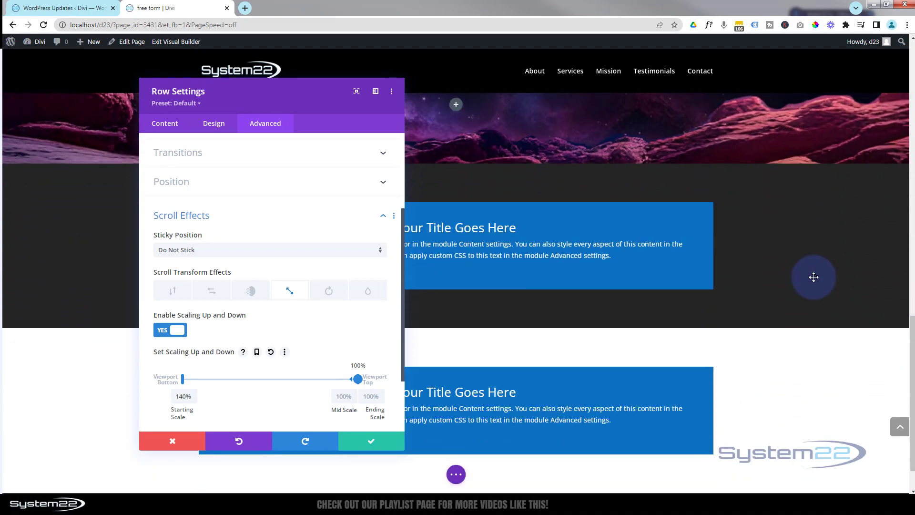
scroll(814, 277, "down", 2)
scroll(813, 277, "up", 1)
scroll(814, 277, "up", 5)
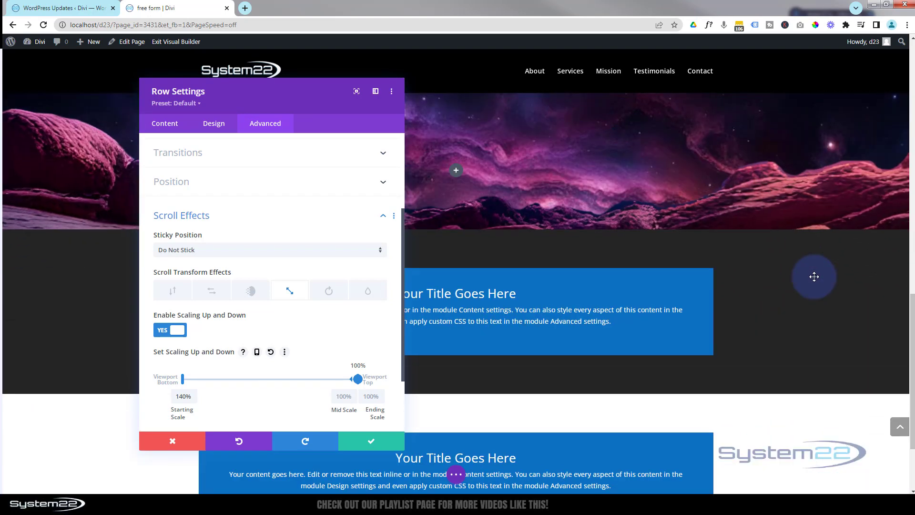
scroll(813, 277, "up", 2)
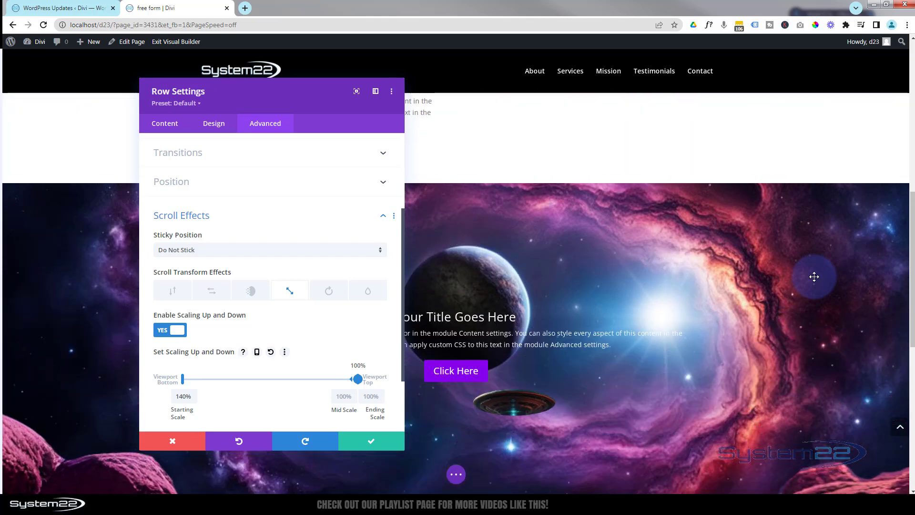
scroll(814, 277, "down", 3)
scroll(815, 274, "down", 2)
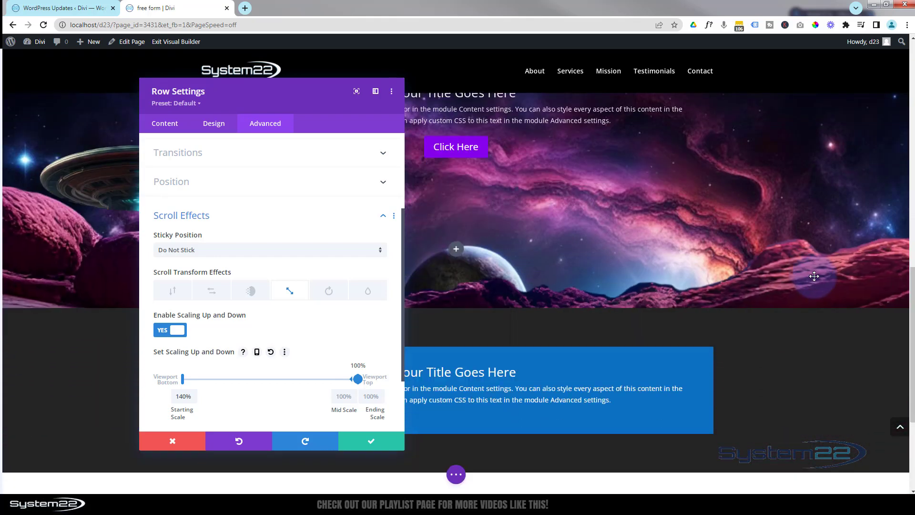
scroll(813, 273, "up", 4)
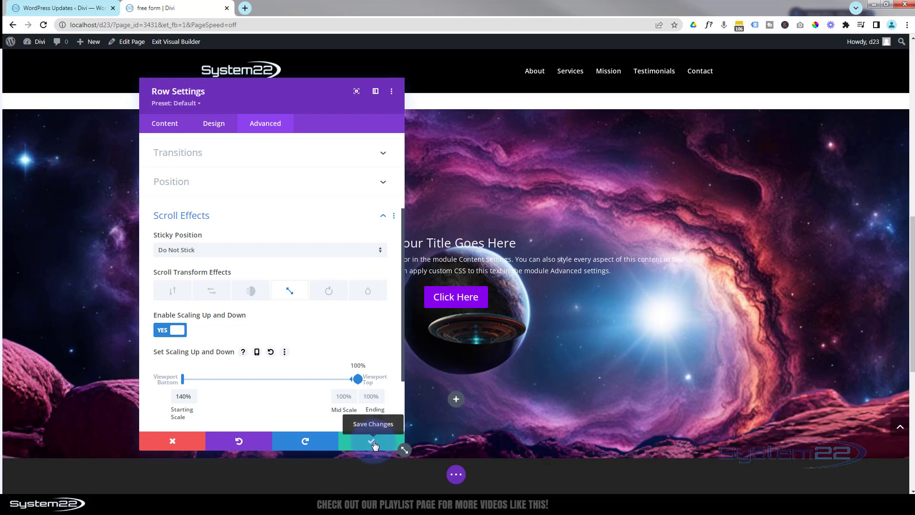
Save the rocky landscape row's settings and preview the space section in tablet view.
left_click(373, 442)
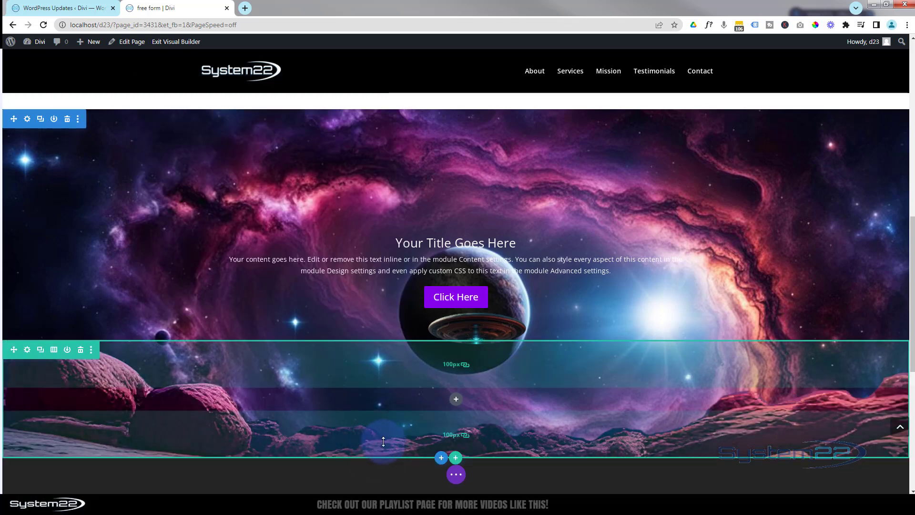
left_click(456, 476)
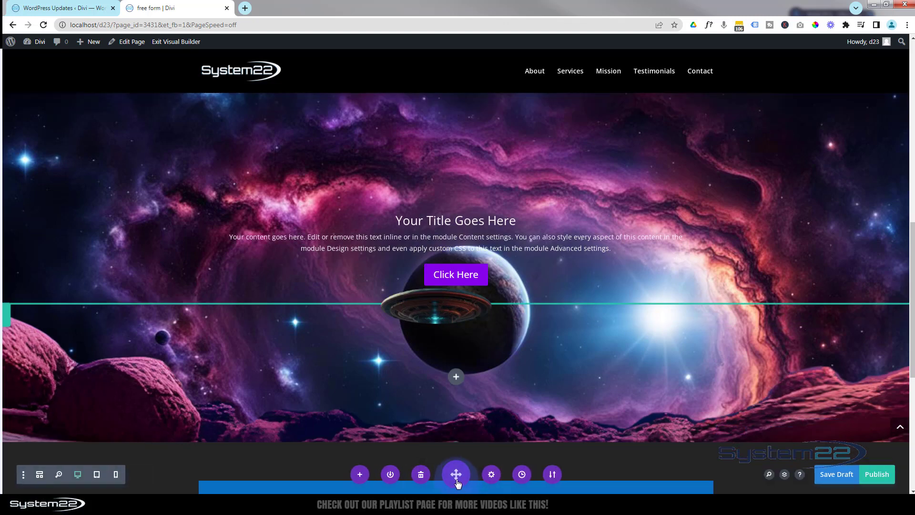
left_click(97, 475)
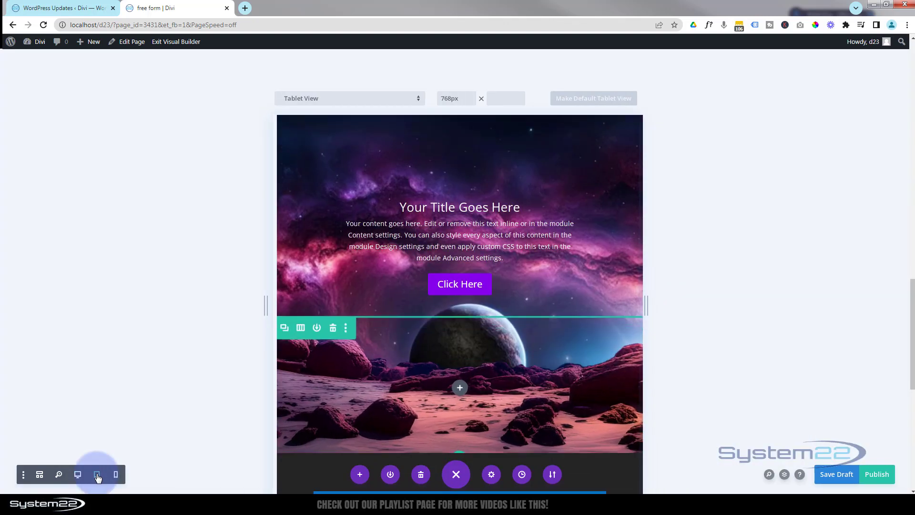
left_click(687, 340)
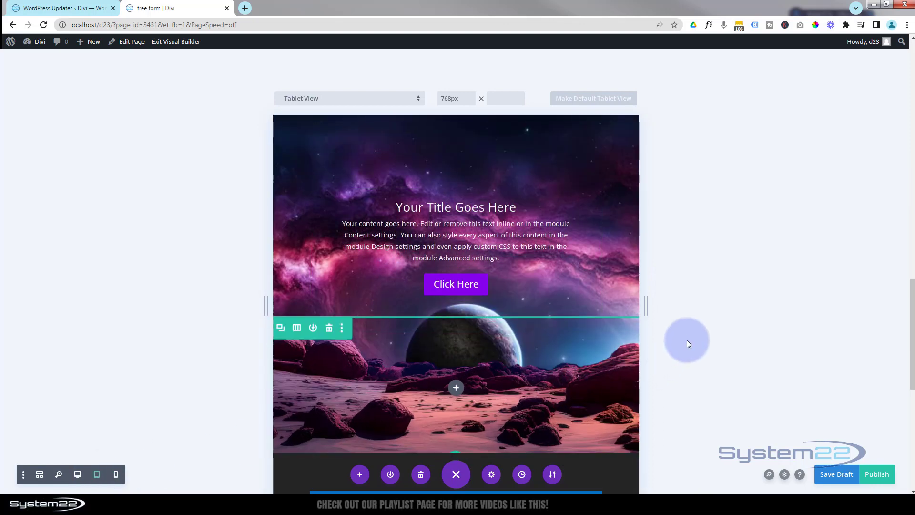
mouse_move(912, 325)
left_mouse_down()
mouse_move(895, 249)
mouse_move(906, 322)
left_mouse_up()
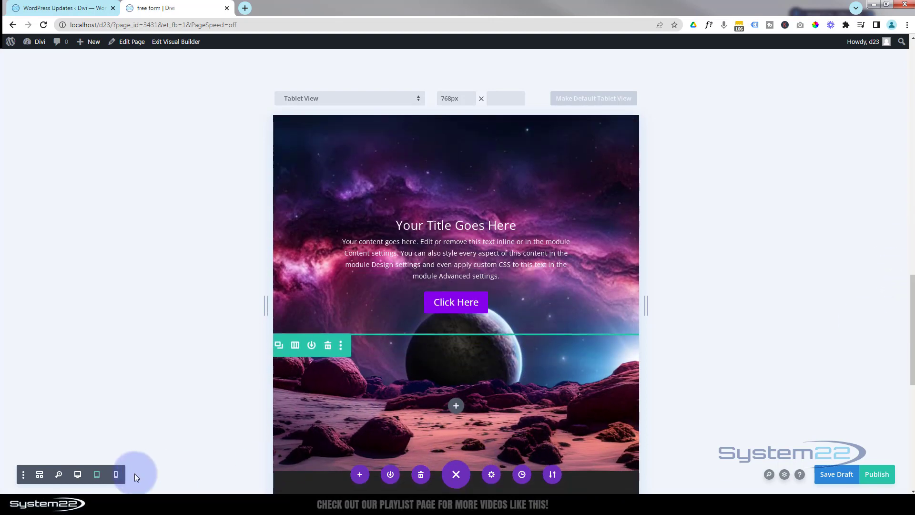
Preview the space section at phone size, then return to desktop view.
left_click(117, 474)
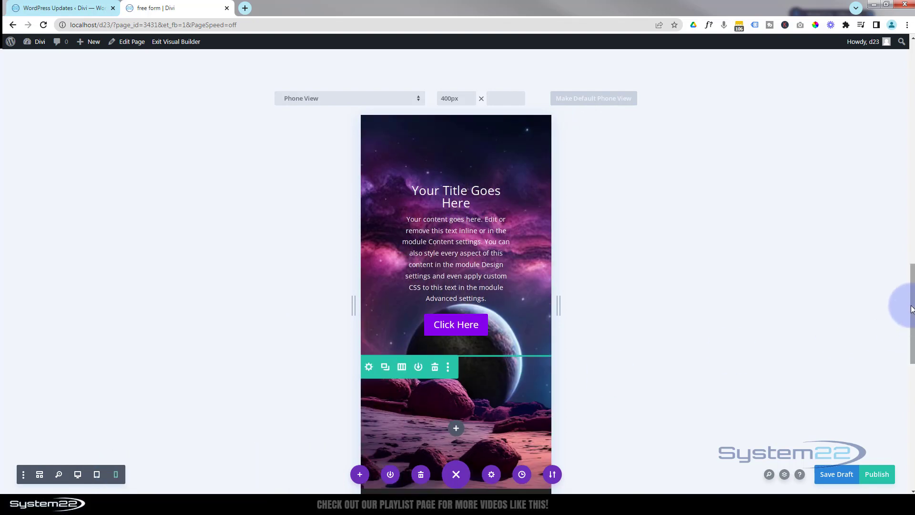
left_click_drag(911, 309, 911, 271)
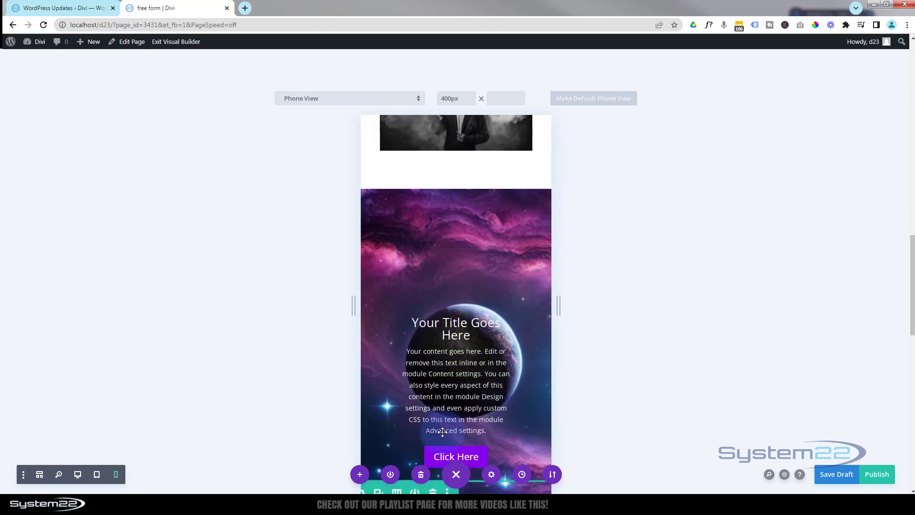
left_click(78, 474)
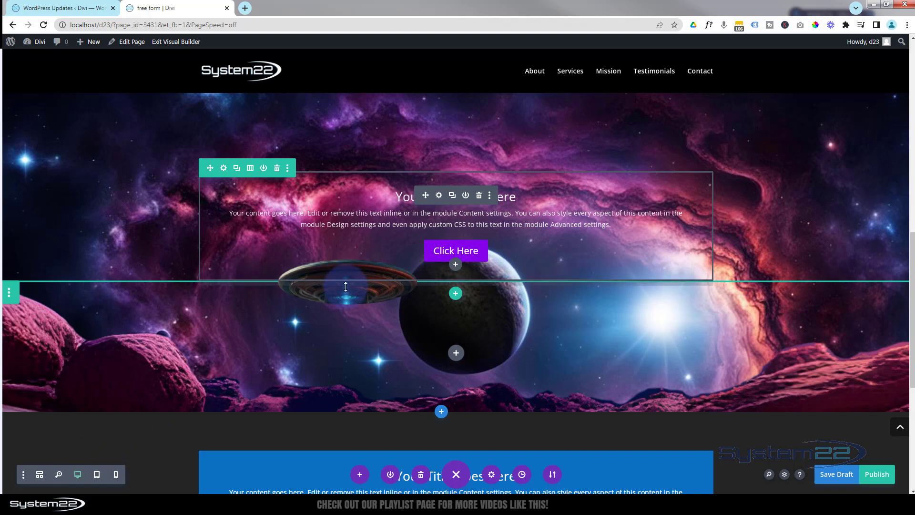
Switch to wireframe view and open the settings of the Image module above the Call To Action in the space section.
left_click_drag(346, 287, 361, 291)
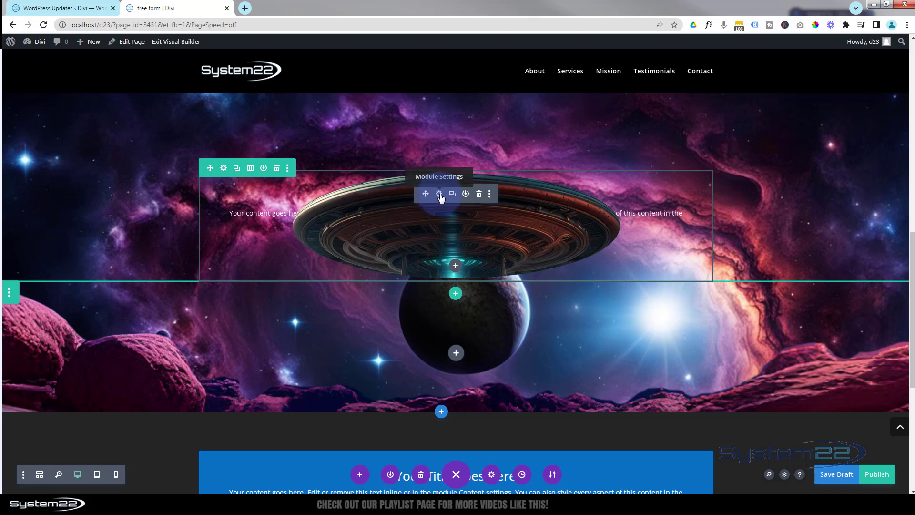
left_click_drag(440, 198, 44, 477)
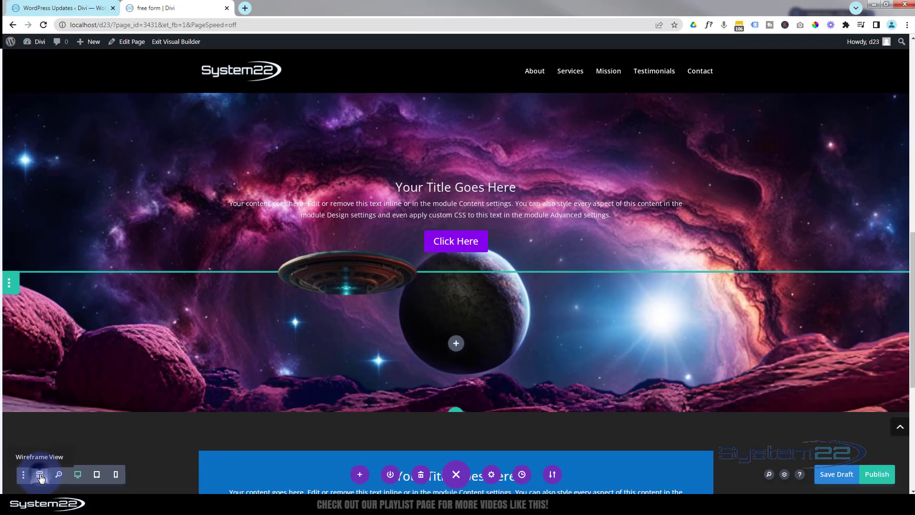
left_click(40, 475)
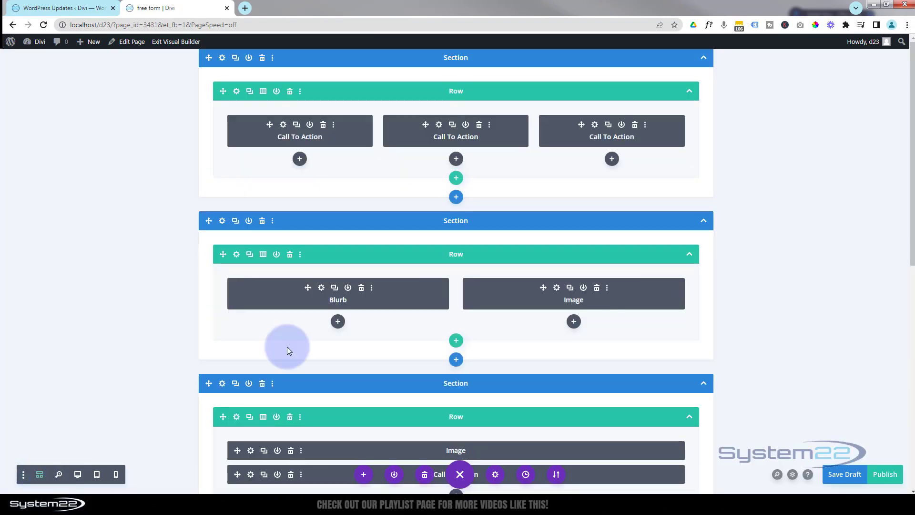
scroll(370, 285, "down", 2)
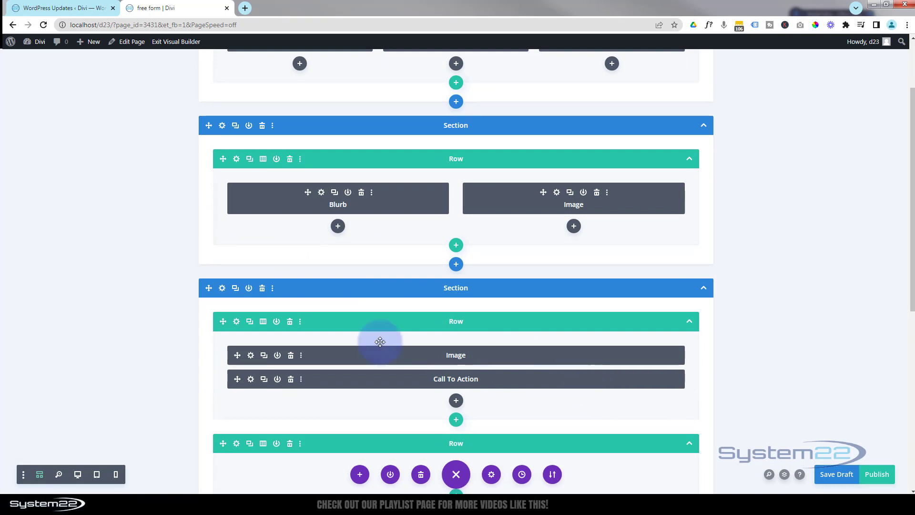
left_click(251, 356)
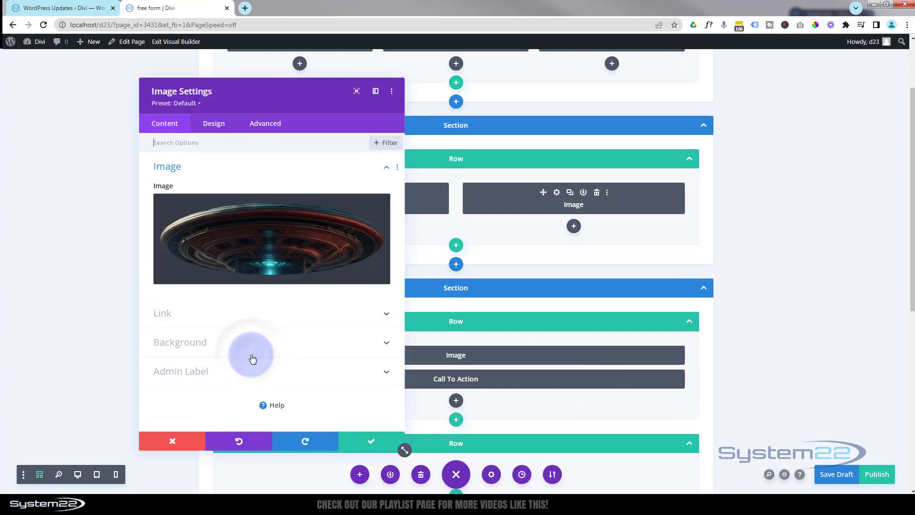
Return to desktop view with the UFO's image settings open and check the UFO's movement in the space section.
left_click(77, 474)
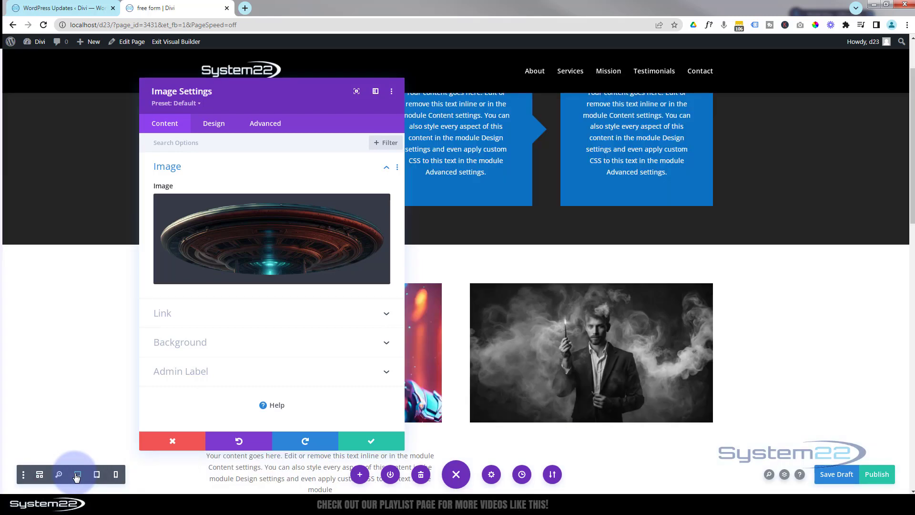
scroll(657, 260, "down", 3)
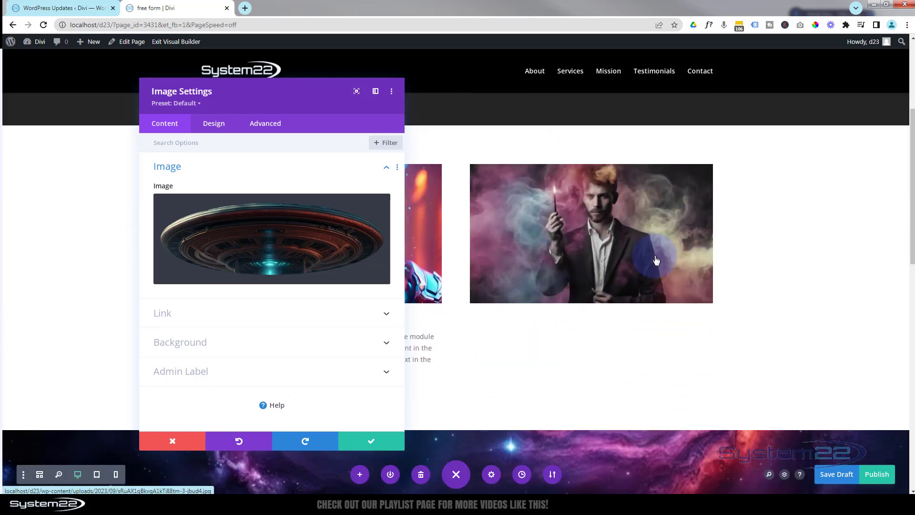
scroll(656, 259, "down", 9)
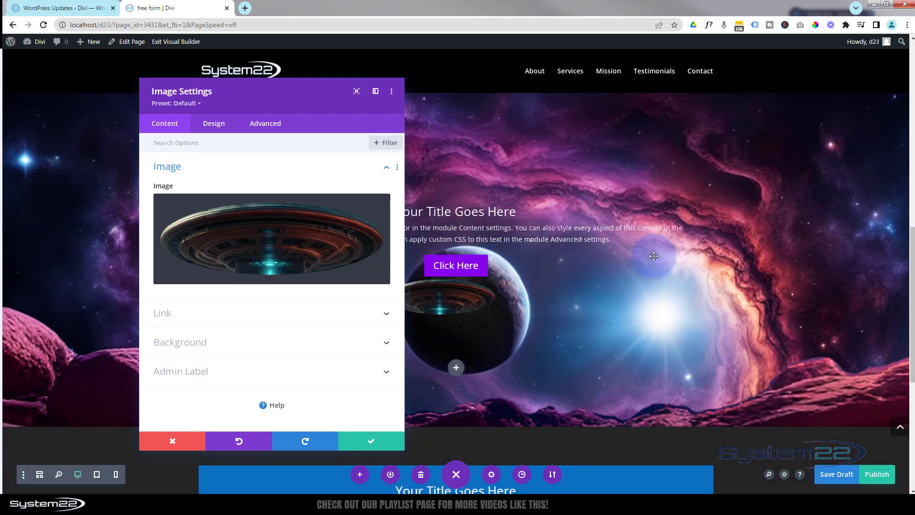
scroll(492, 353, "up", 1)
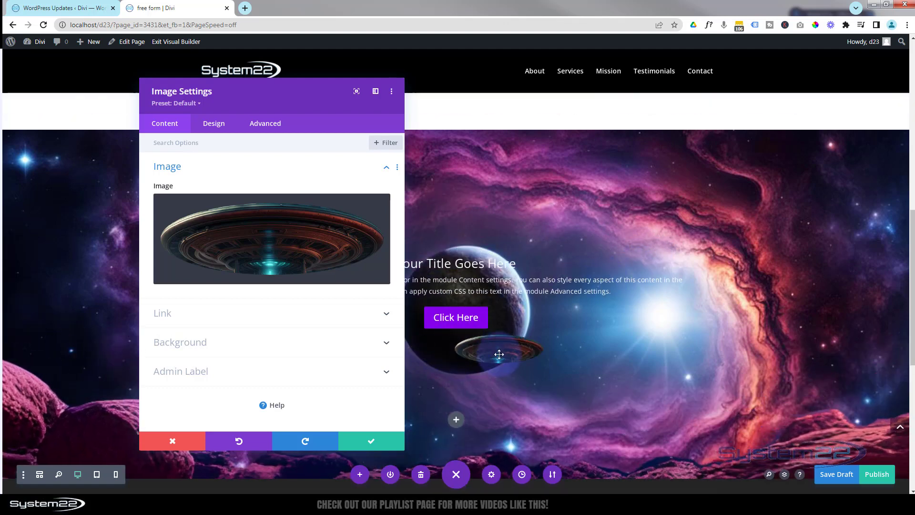
left_click_drag(499, 354, 259, 125)
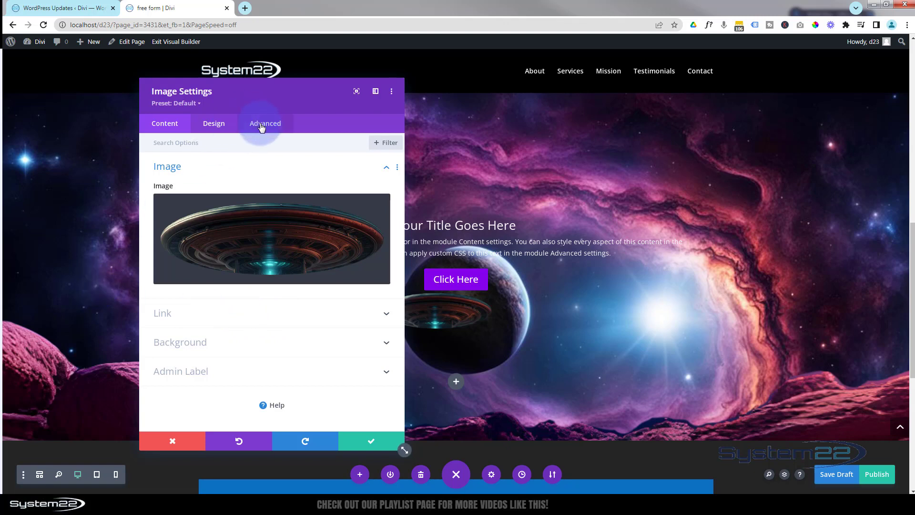
Show the UFO image's horizontal motion scroll effect with its separate tablet and phone values.
left_click(261, 127)
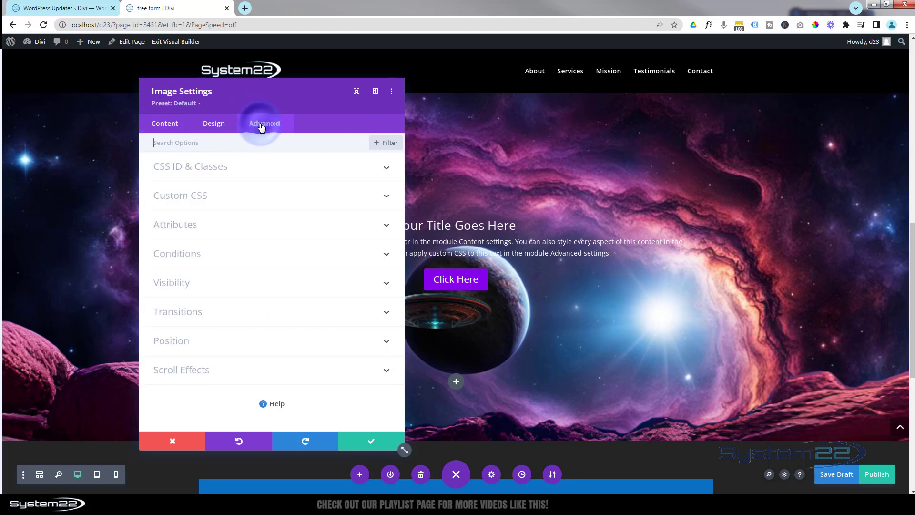
left_click(277, 370)
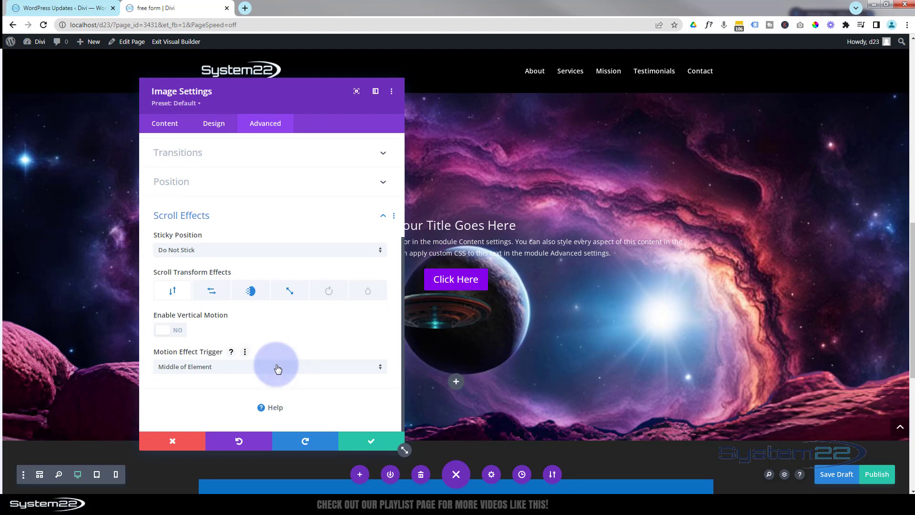
left_click(213, 293)
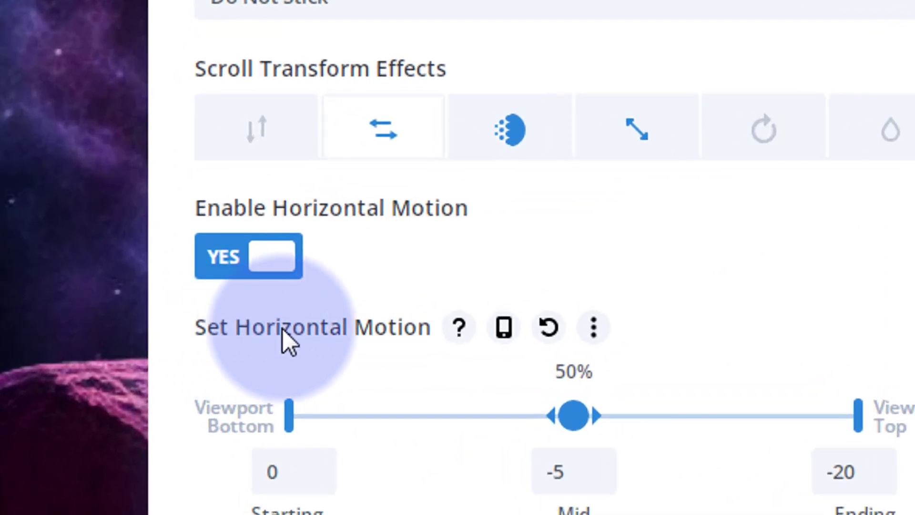
left_click(505, 332)
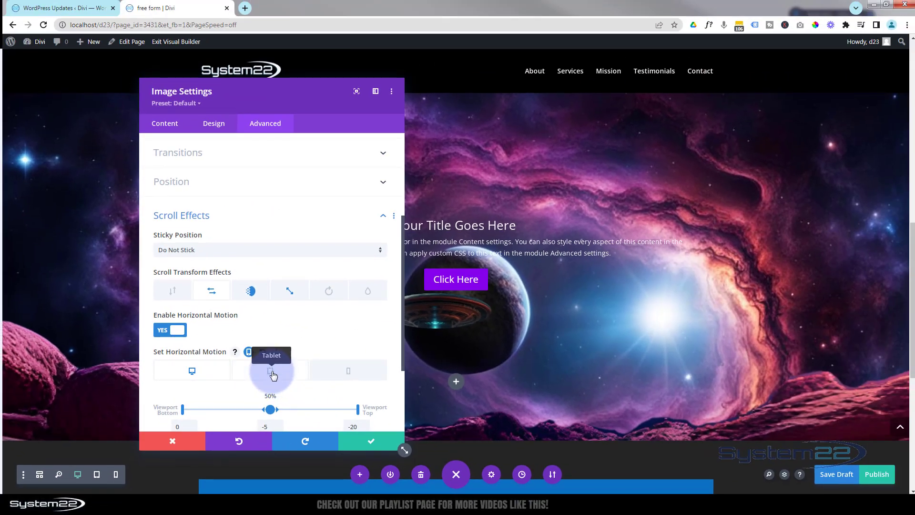
left_click(274, 376)
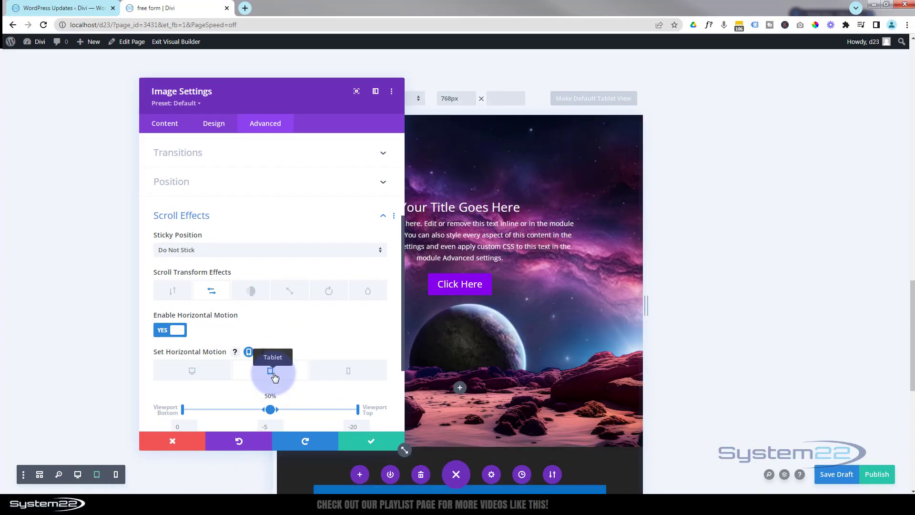
left_click(340, 373)
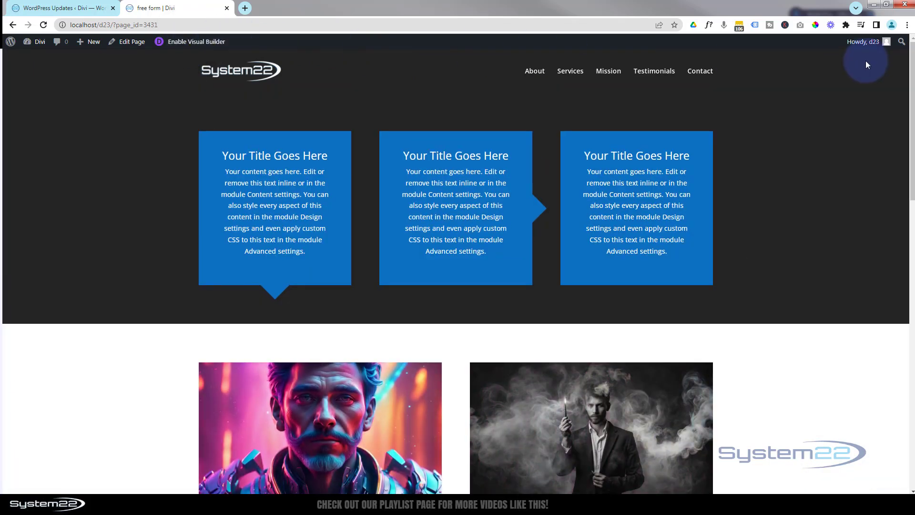
Check on the live page how the parallax background, rocky landscape and UFO behave while scrolling through the space section.
left_click_drag(912, 60, 897, 201)
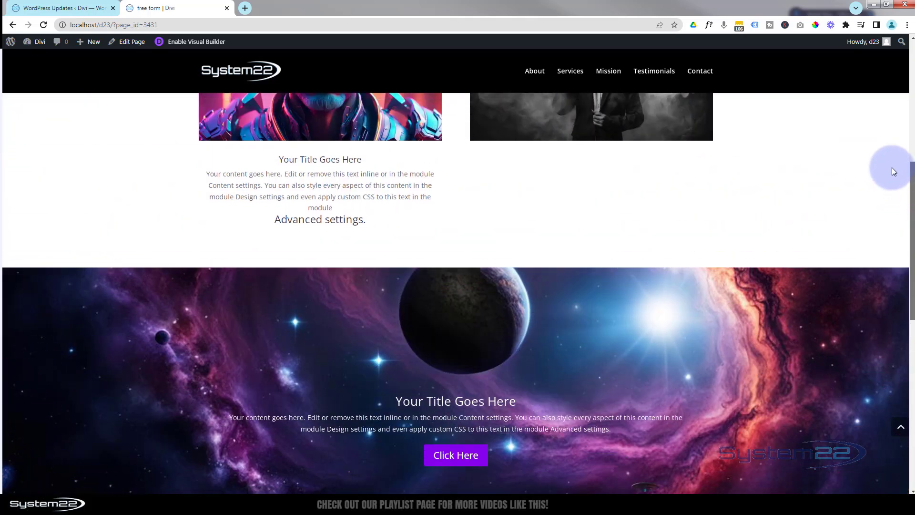
left_click_drag(892, 168, 839, 327)
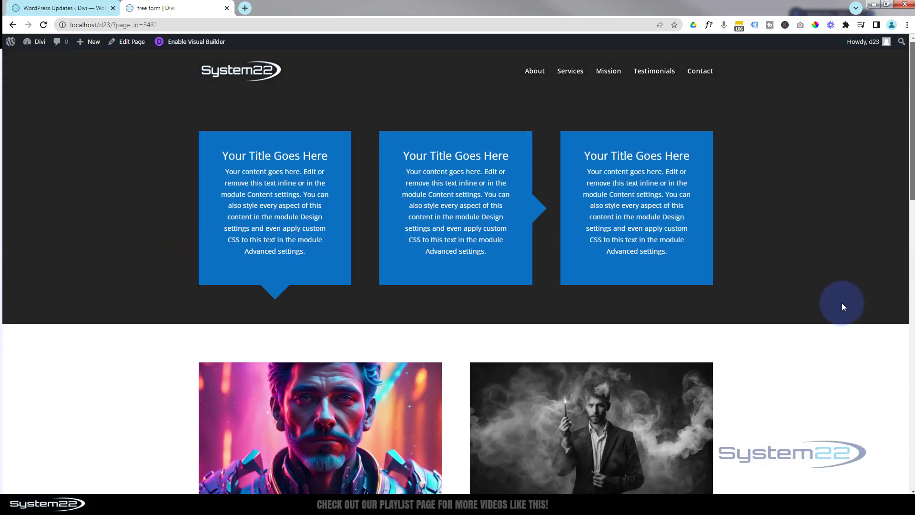
left_click_drag(911, 152, 900, 332)
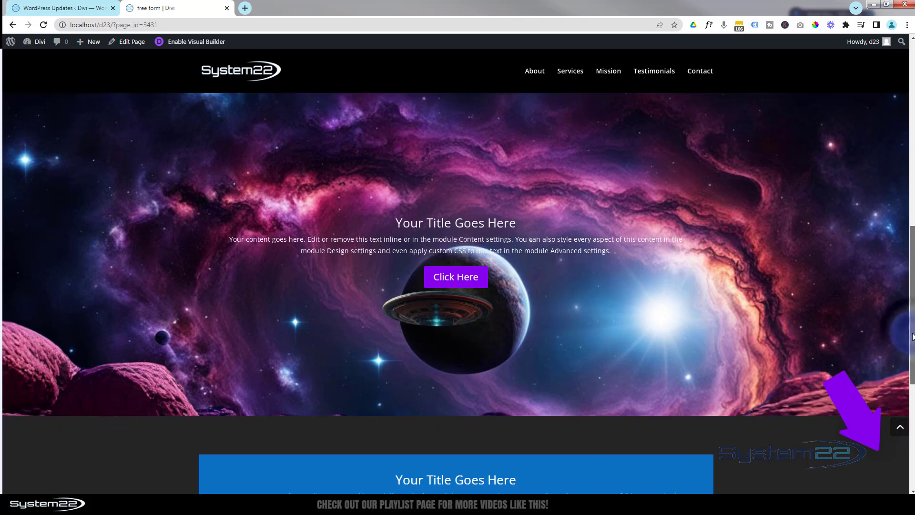
left_click_drag(912, 352, 898, 198)
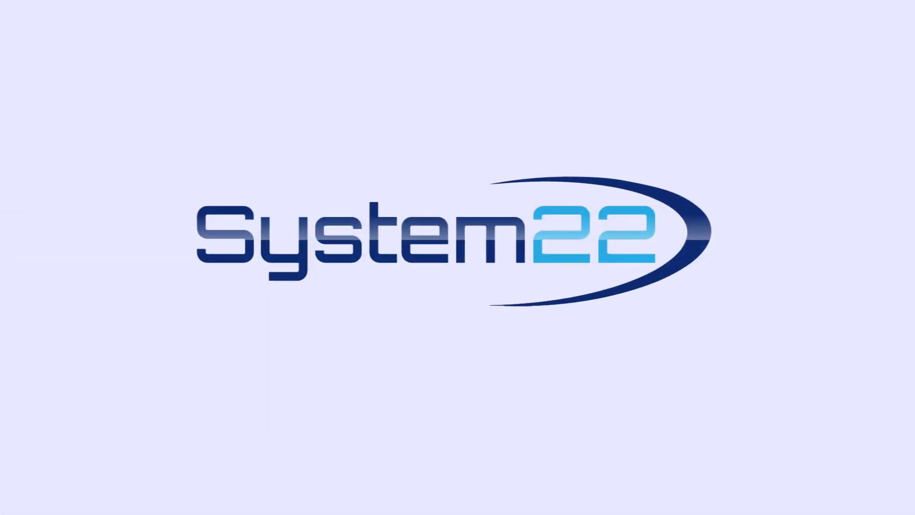